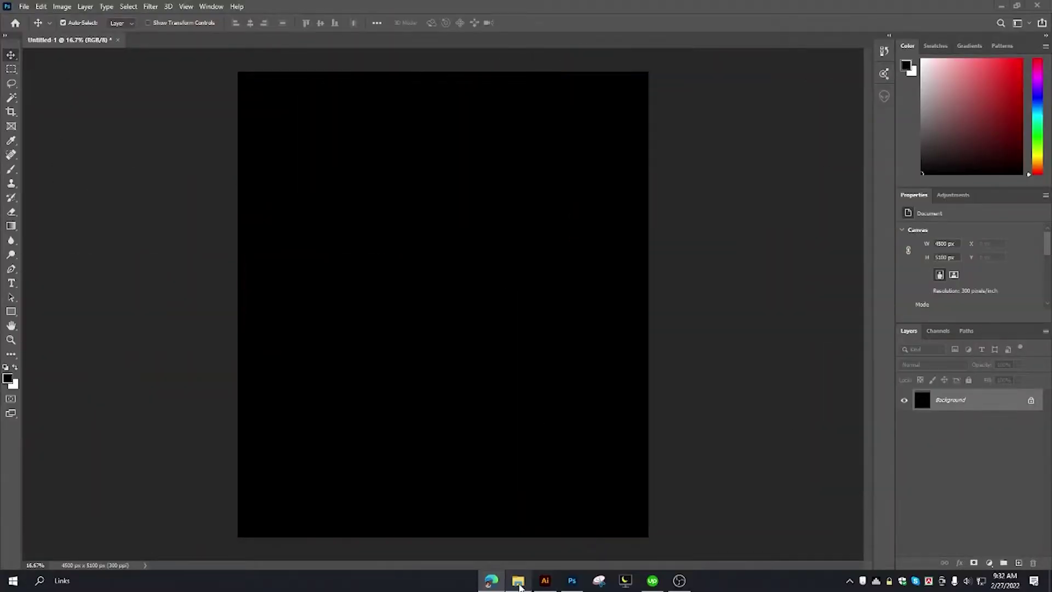
Drag the three reference JPGs from the Abelvm2k folder in File Explorer into Photoshop.
click(518, 583)
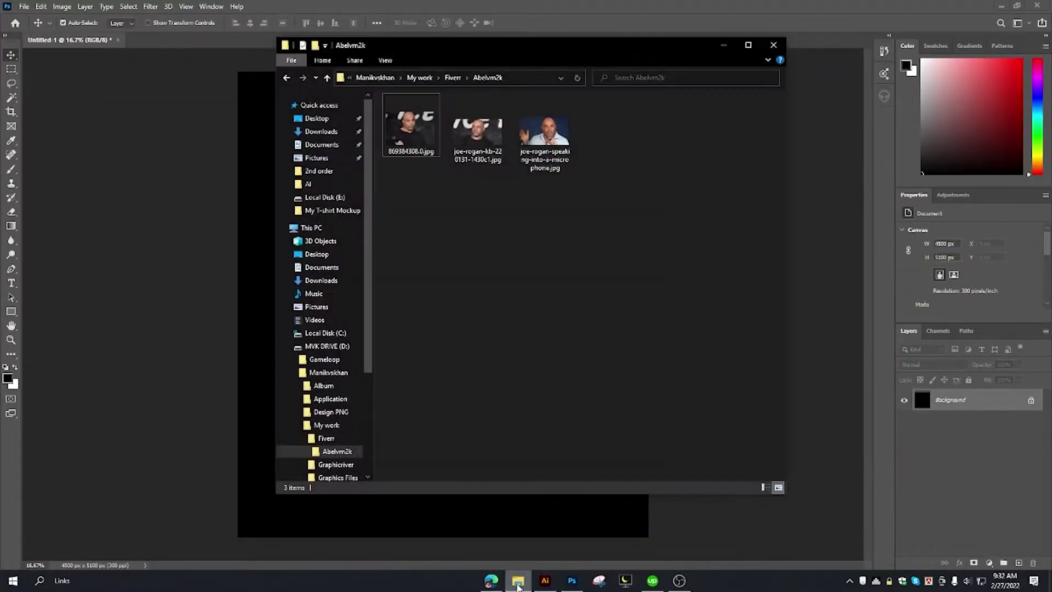
drag(444, 49, 429, 73)
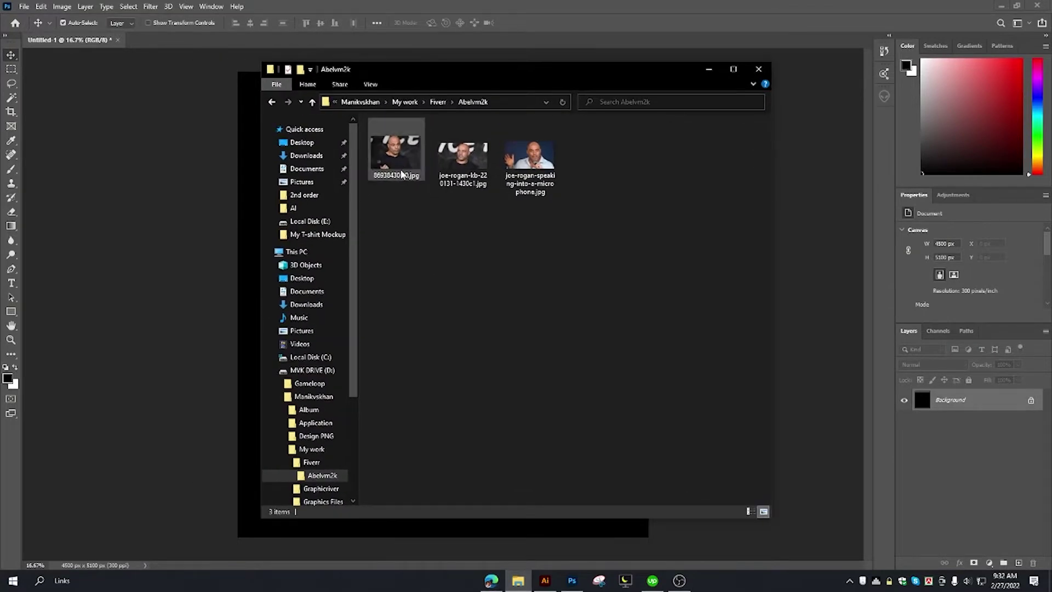
drag(385, 214, 575, 169)
drag(403, 216, 523, 176)
drag(327, 46, 305, 4)
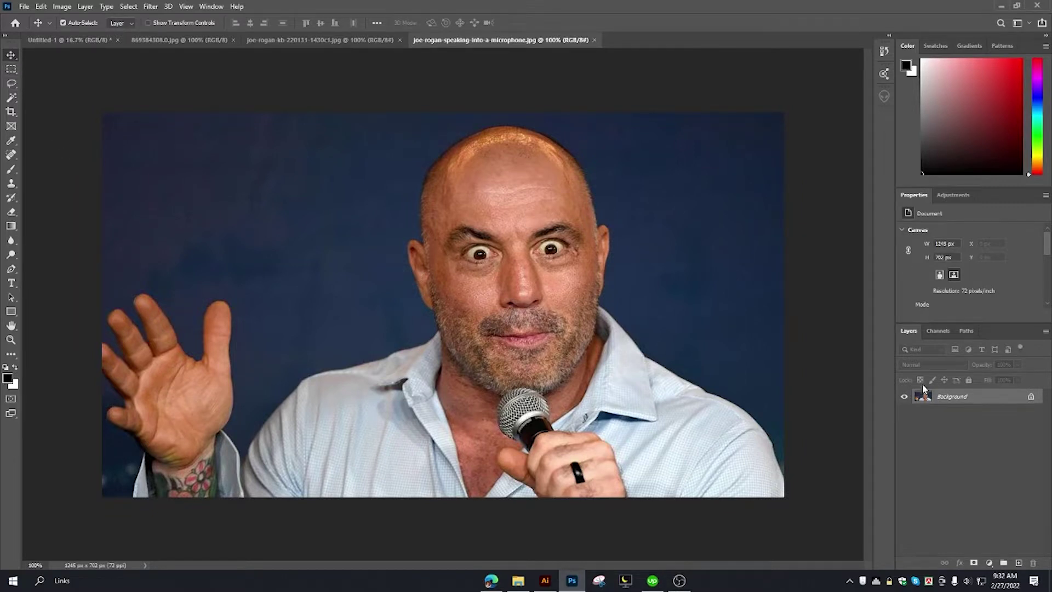
Run the Clone Cartoon Maker on the microphone photo with Subject area selected.
click(884, 96)
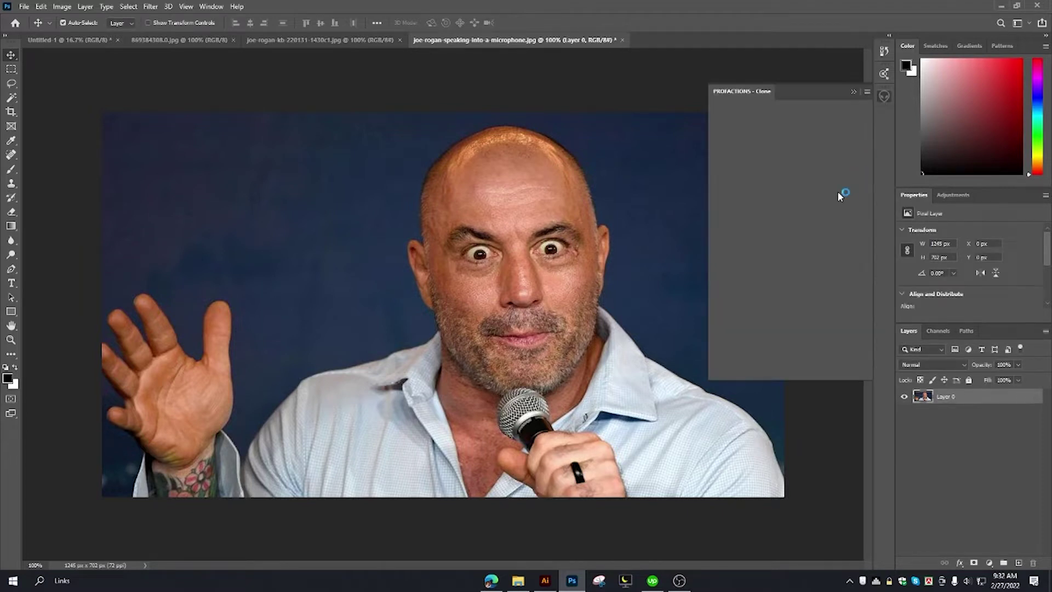
click(792, 306)
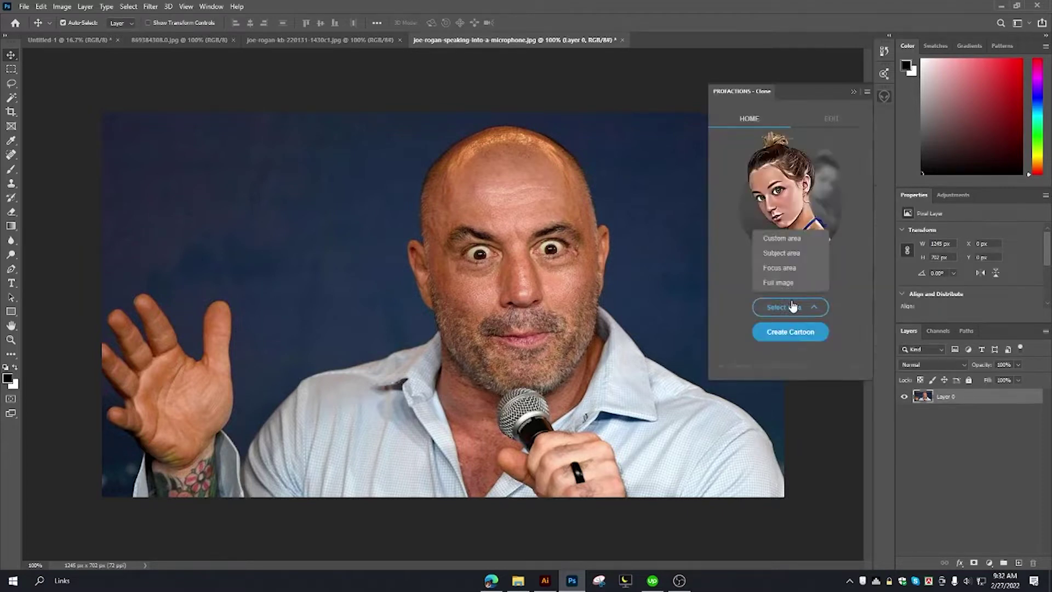
click(779, 268)
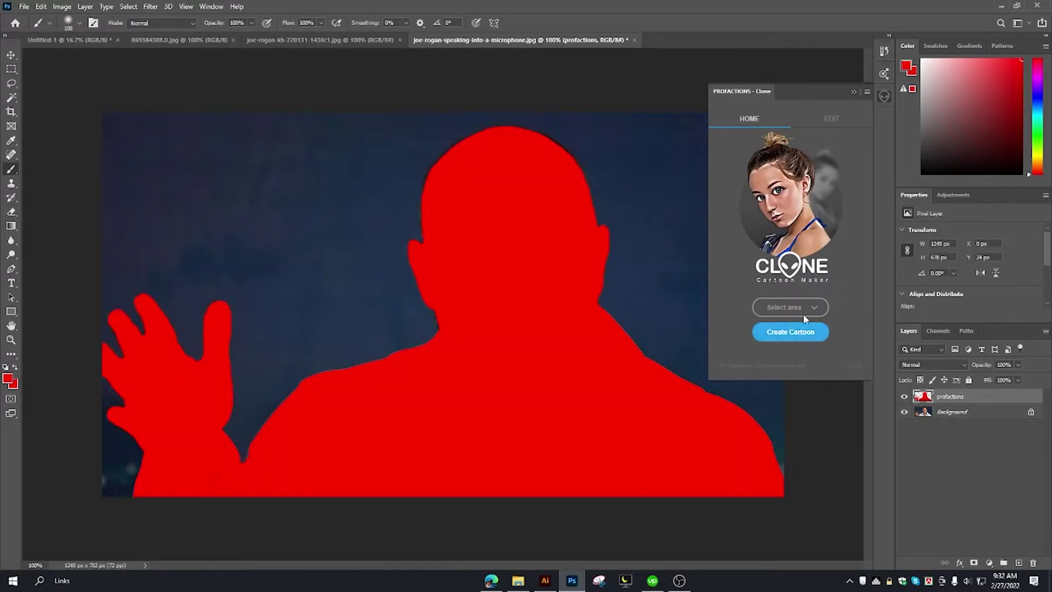
click(807, 333)
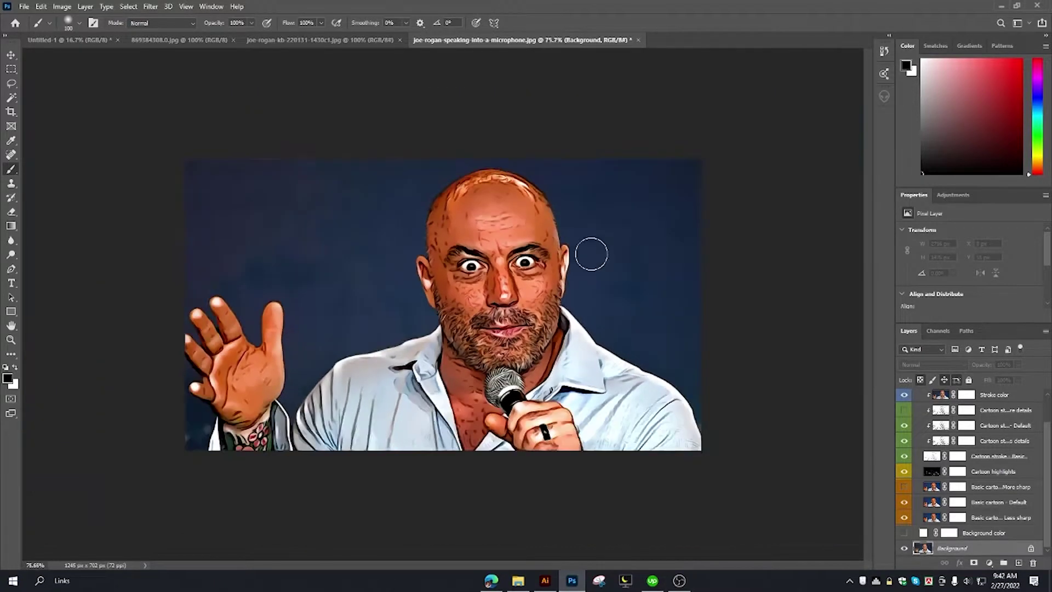
Hide the blue background and merge CLONE with the background colour layer.
click(917, 412)
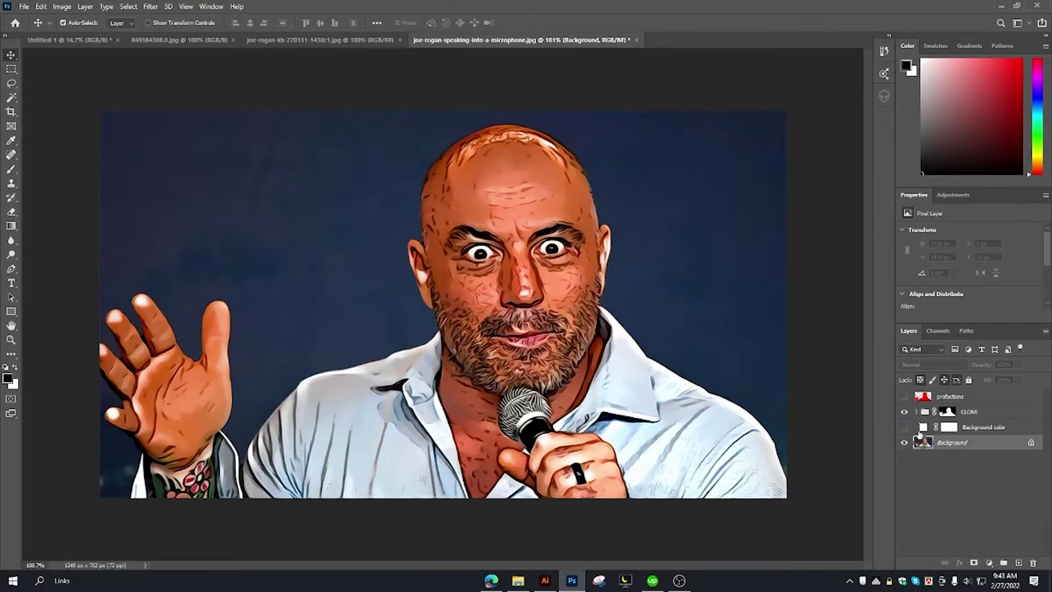
click(904, 442)
click(962, 412)
key(ctrl+e)
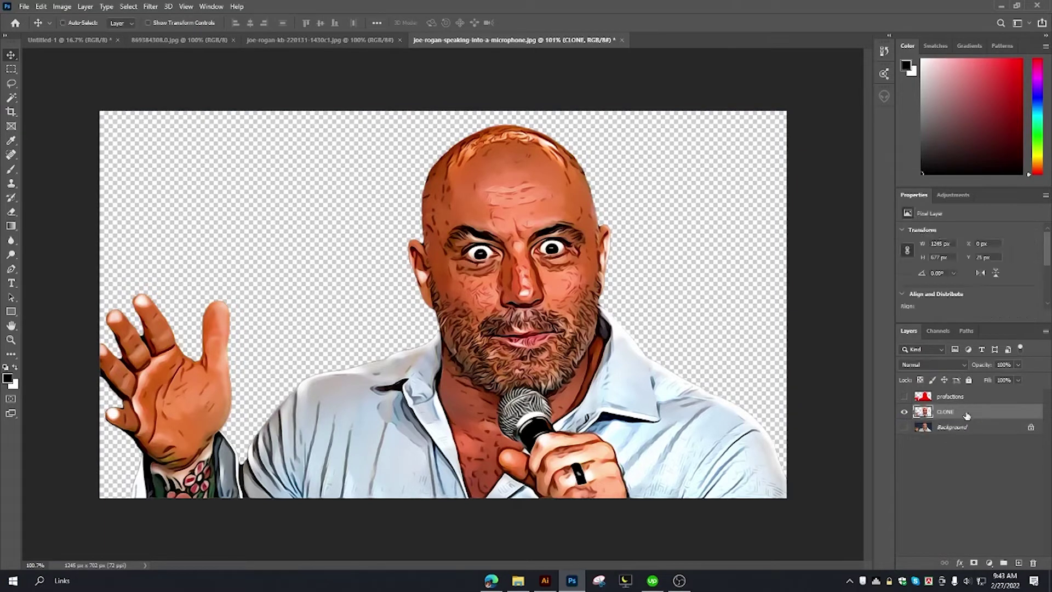
Convert the merged CLONE layer to a smart object.
mouse_move(581, 282)
mouse_down()
mouse_move(486, 227)
mouse_move(492, 235)
mouse_up()
key(ctrl+z)
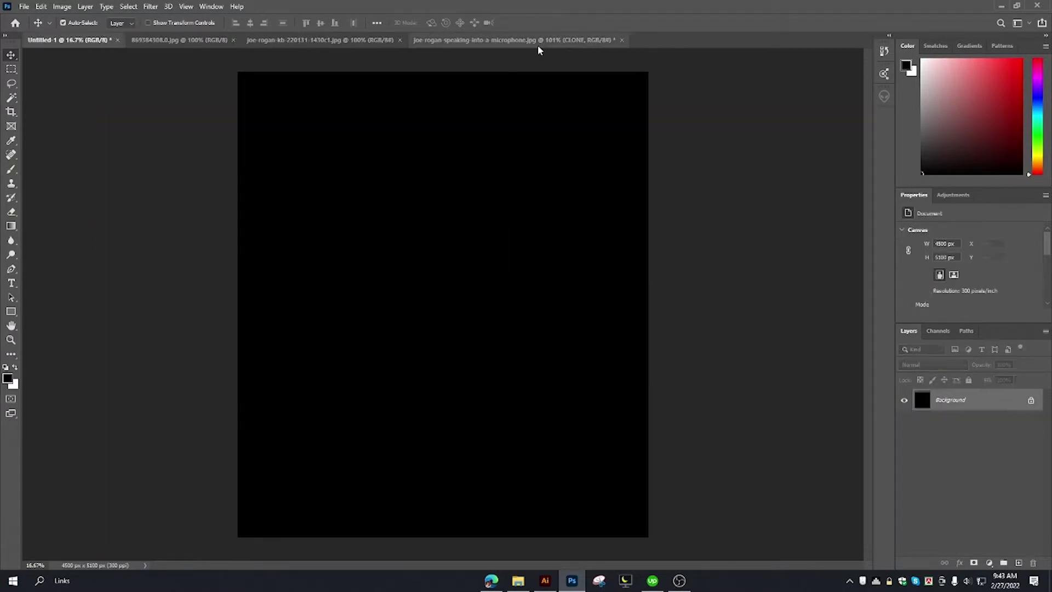
click(524, 40)
right_click(956, 418)
click(871, 257)
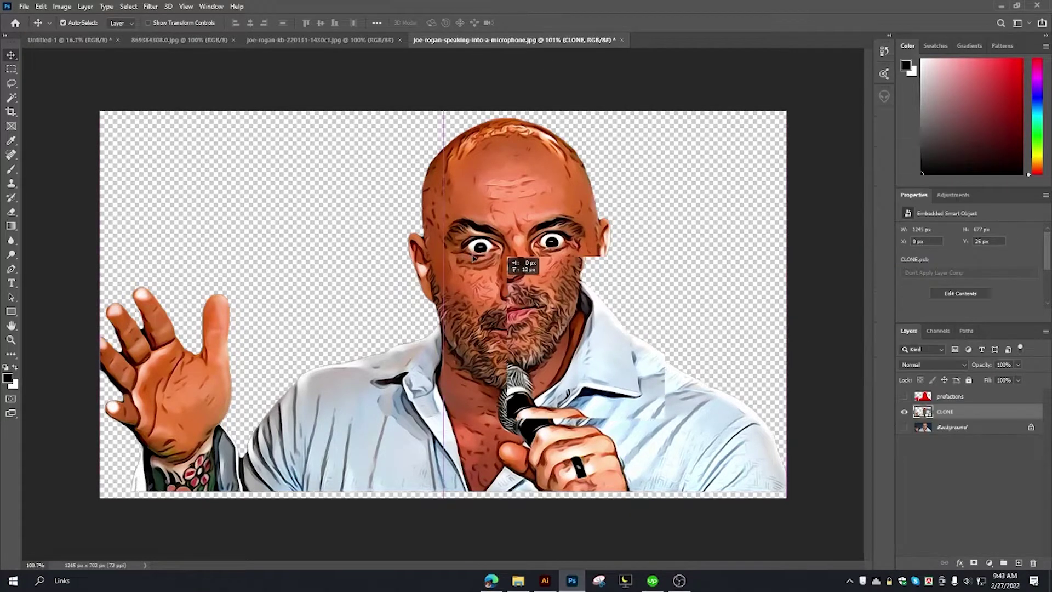
Place the CLONE smart object into Untitled-1 and enlarge it on the black canvas.
drag(493, 356, 575, 235)
key(ctrl+t)
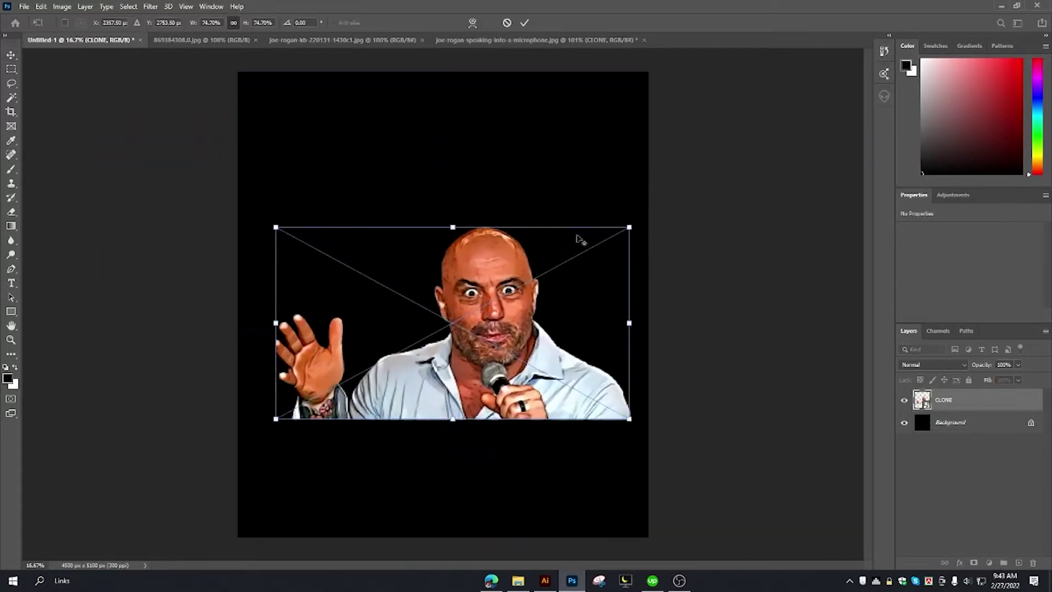
drag(487, 300, 469, 289)
key(Return)
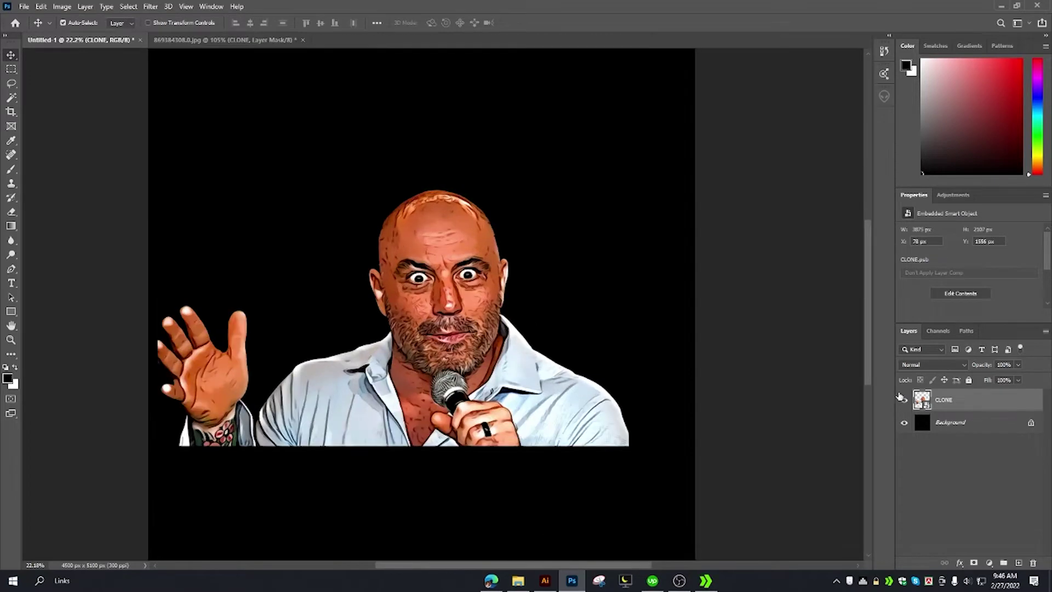
Add a layer mask to CLONE and paint black over the raised hand and shoulder edges.
click(973, 565)
key(b)
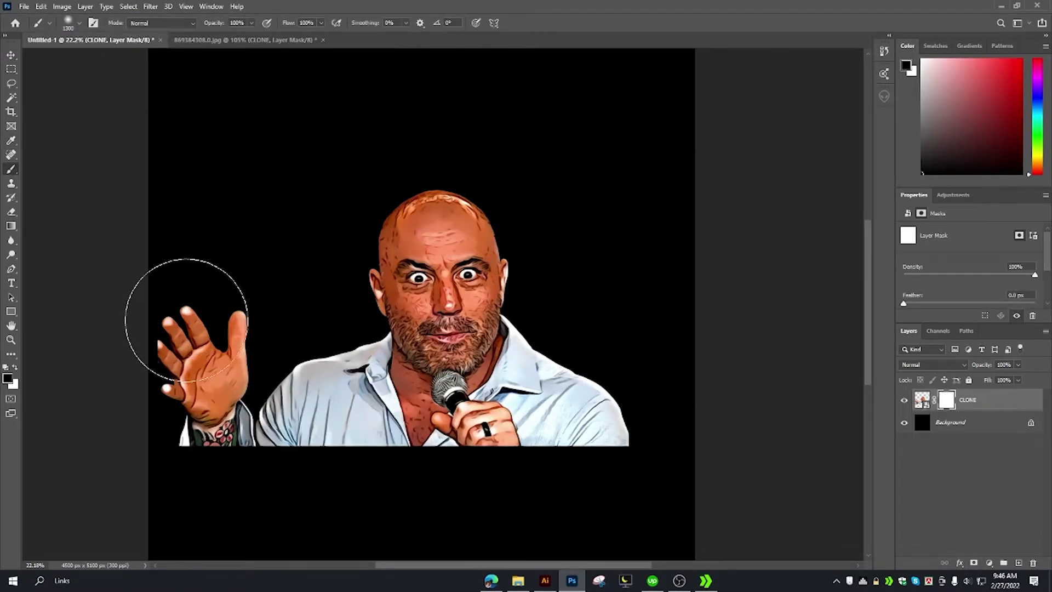
mouse_move(186, 320)
mouse_down()
mouse_move(129, 480)
mouse_move(175, 321)
mouse_move(200, 481)
mouse_move(259, 503)
mouse_up()
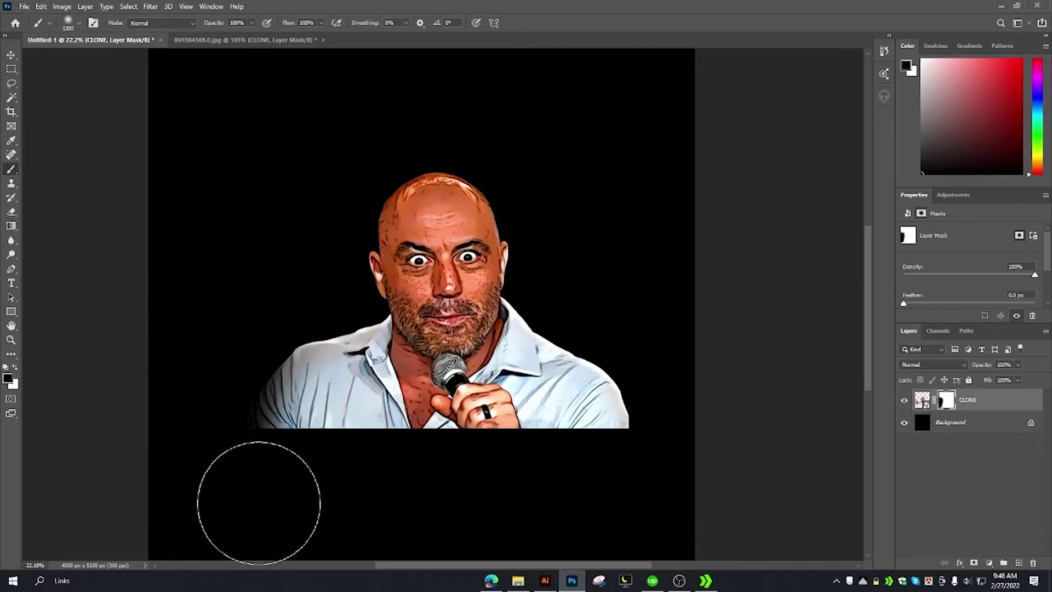
mouse_move(657, 392)
mouse_down()
mouse_move(663, 352)
mouse_move(648, 402)
mouse_up()
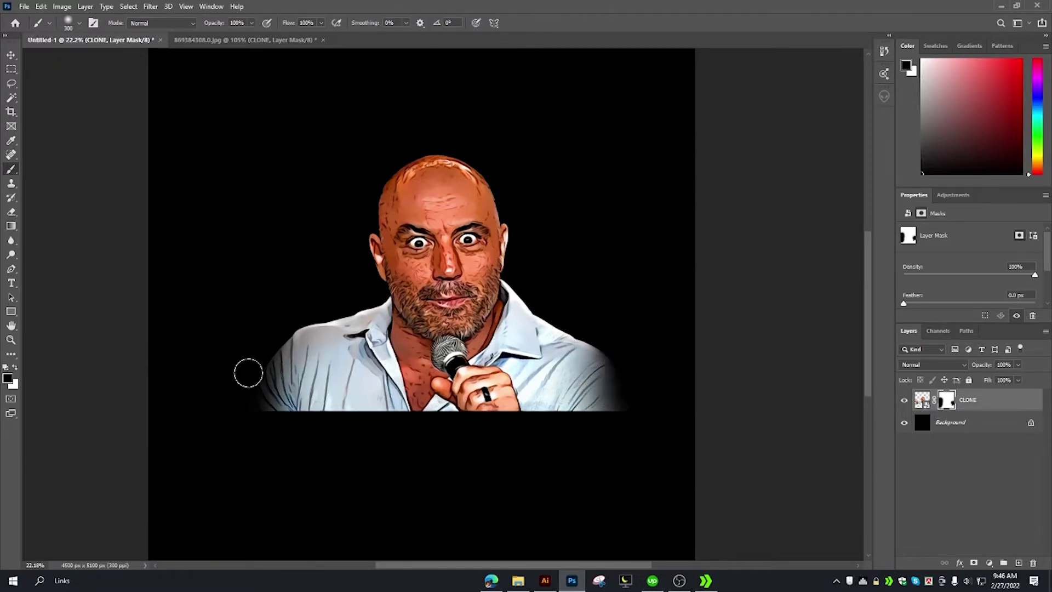
Browse the Special Effects Brushes presets, then close the brush picker.
click(79, 22)
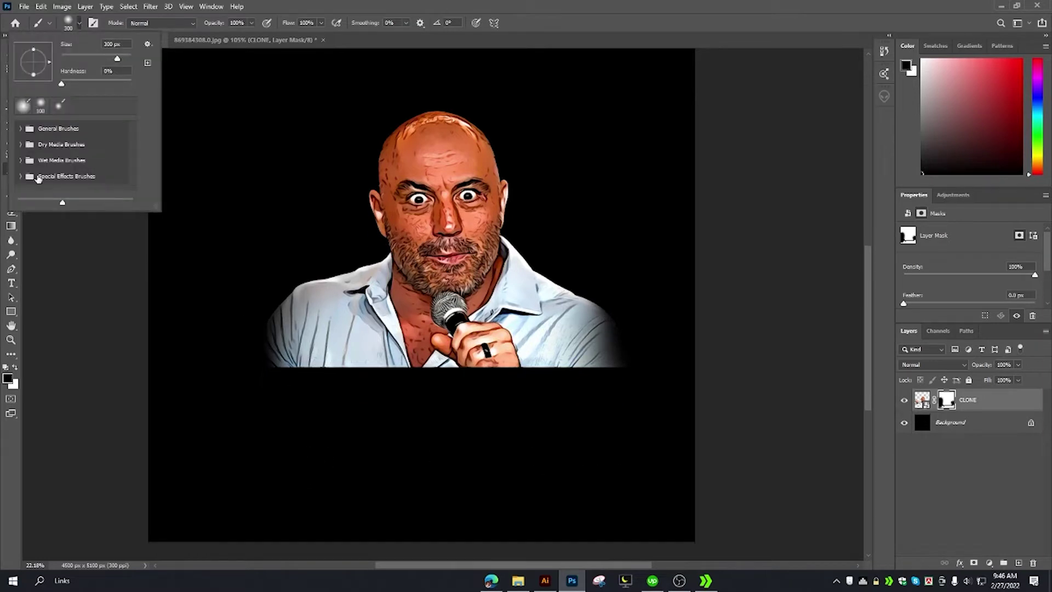
click(20, 175)
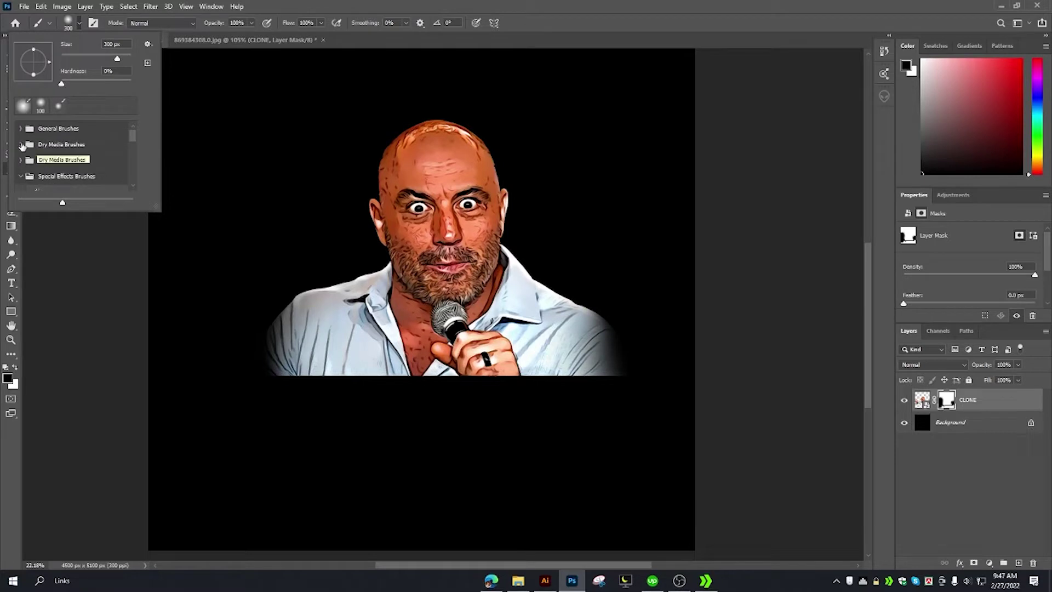
click(21, 176)
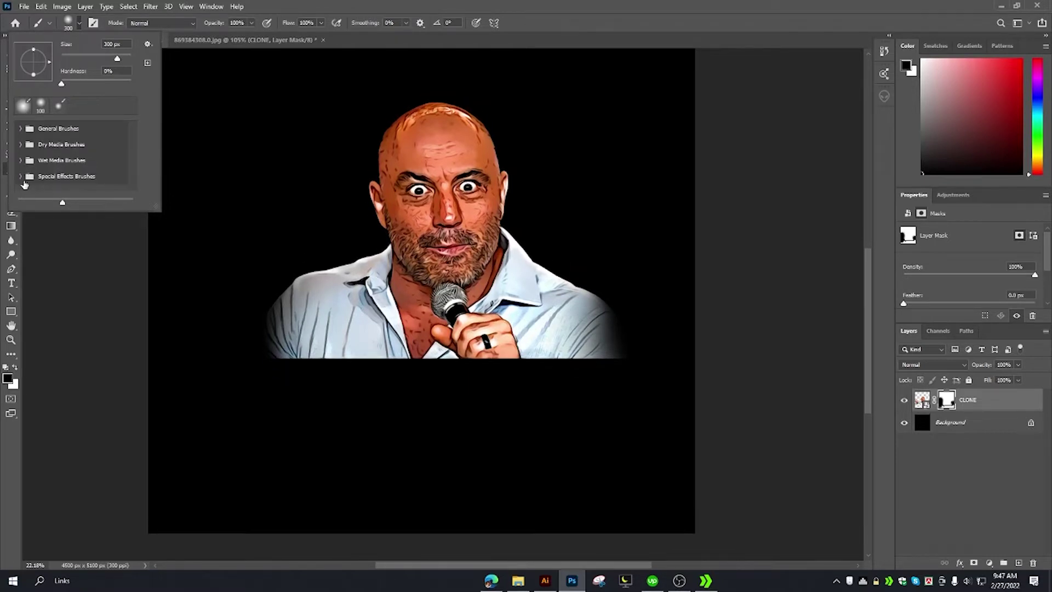
key(Escape)
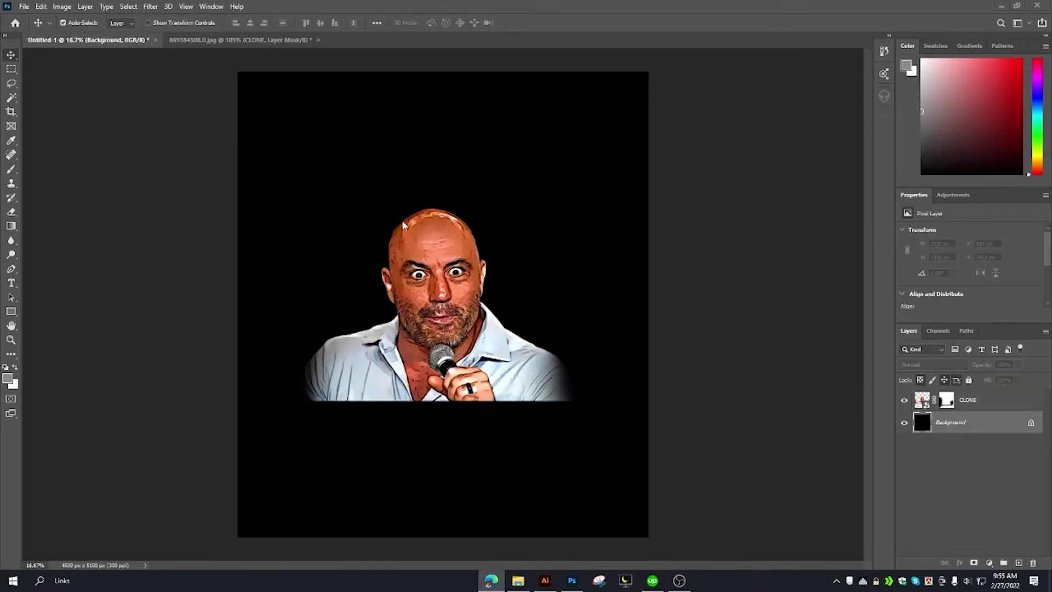
With a brush from the 20 Spray Brushes set, spatter away the hand and left shirt on the CLONE mask.
key(b)
click(79, 23)
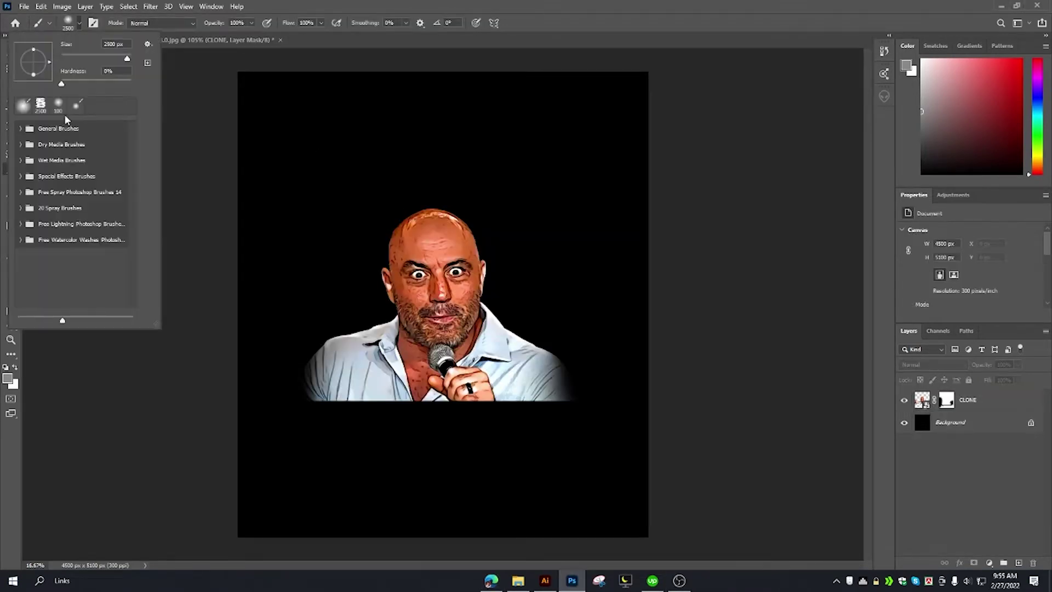
click(20, 208)
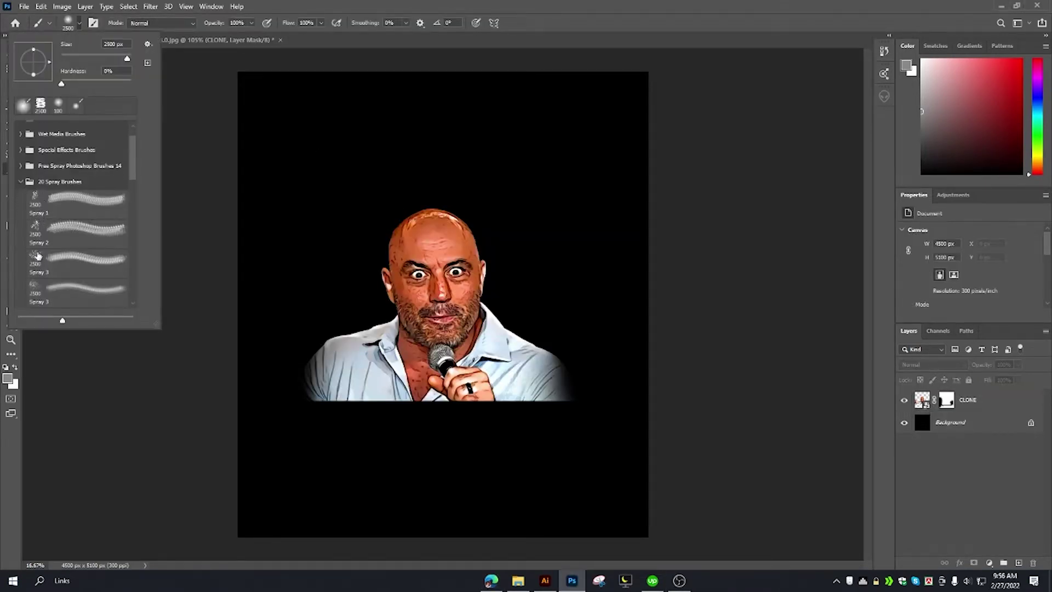
click(55, 263)
click(469, 152)
click(521, 214)
click(947, 400)
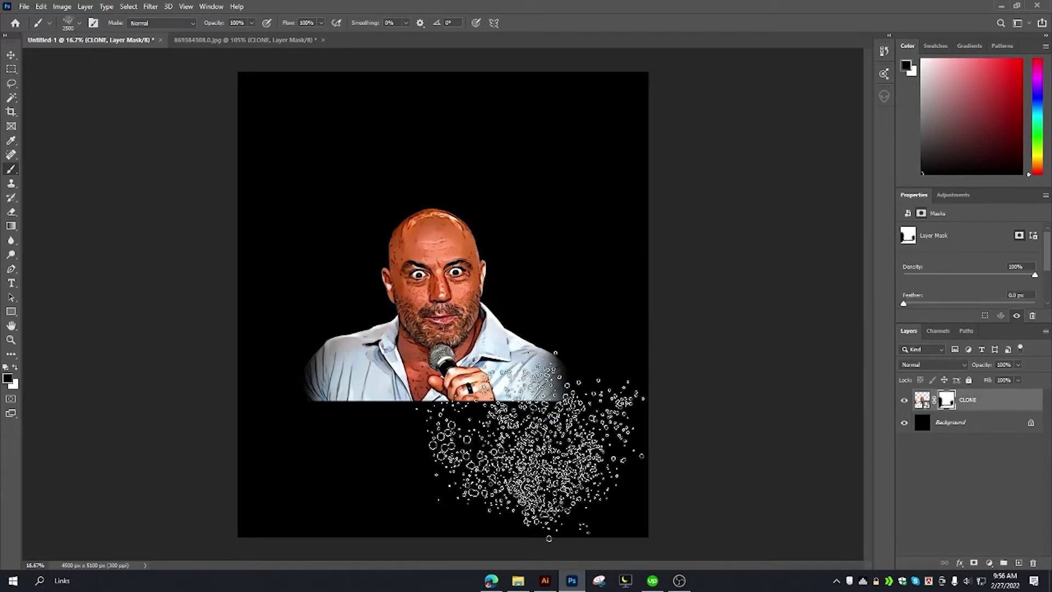
key(bracketright)
key(bracketright)
drag(482, 427, 263, 419)
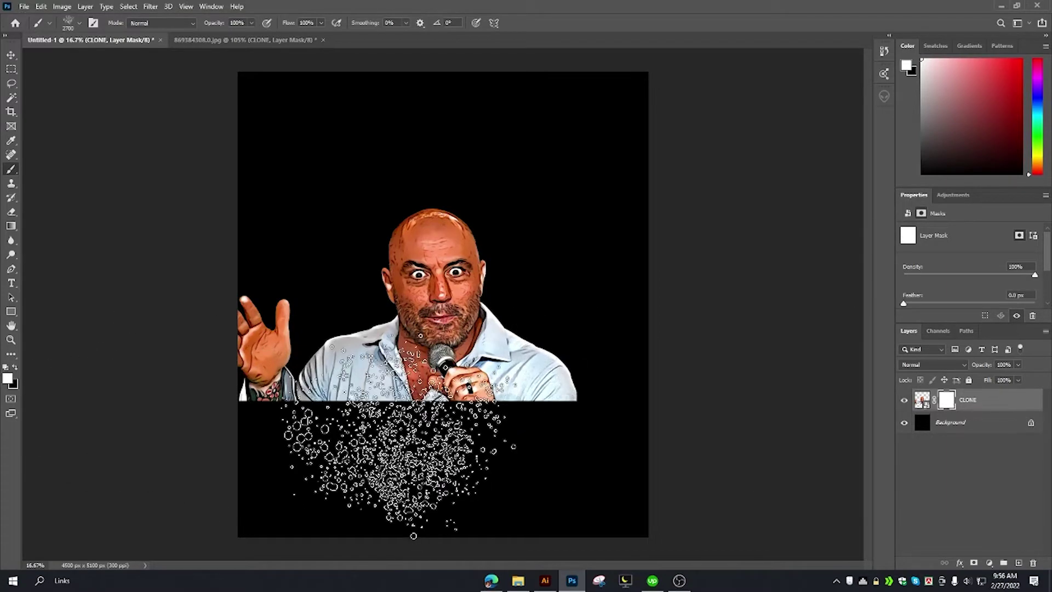
key(x)
key(bracketleft)
key(bracketleft)
key(bracketleft)
key(bracketleft)
key(bracketleft)
key(bracketleft)
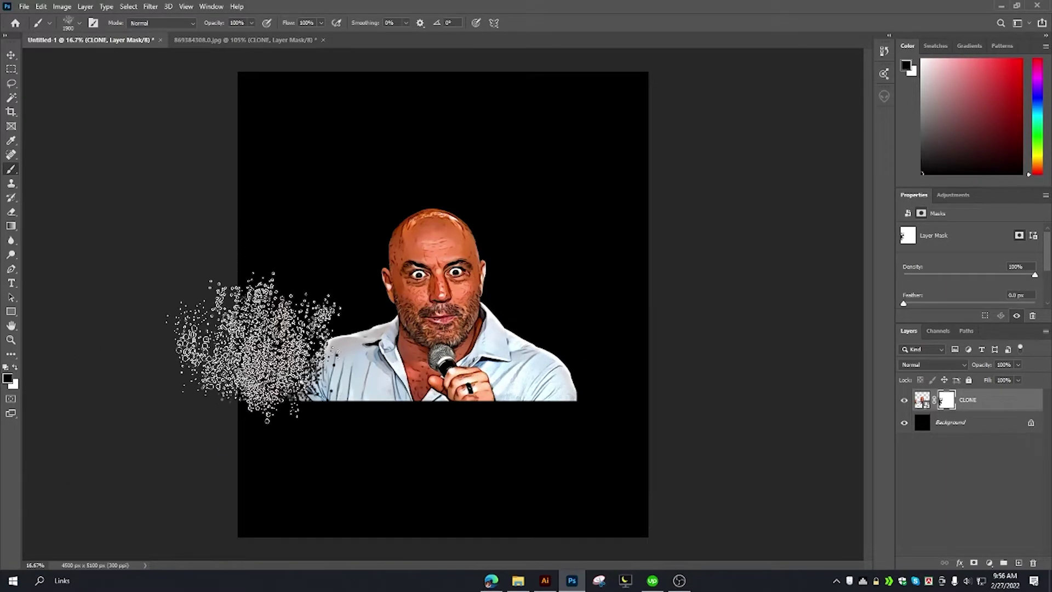
drag(234, 352, 274, 449)
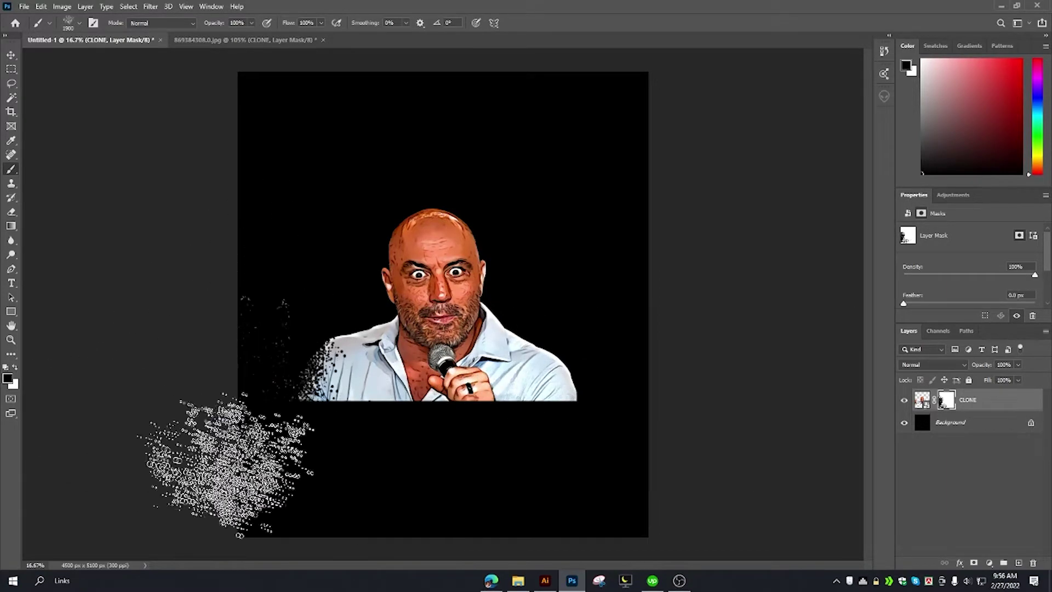
Break up the shirt's lower edge in black with the Spray 1 brush.
click(80, 24)
scroll(43, 265, down, 3)
click(77, 147)
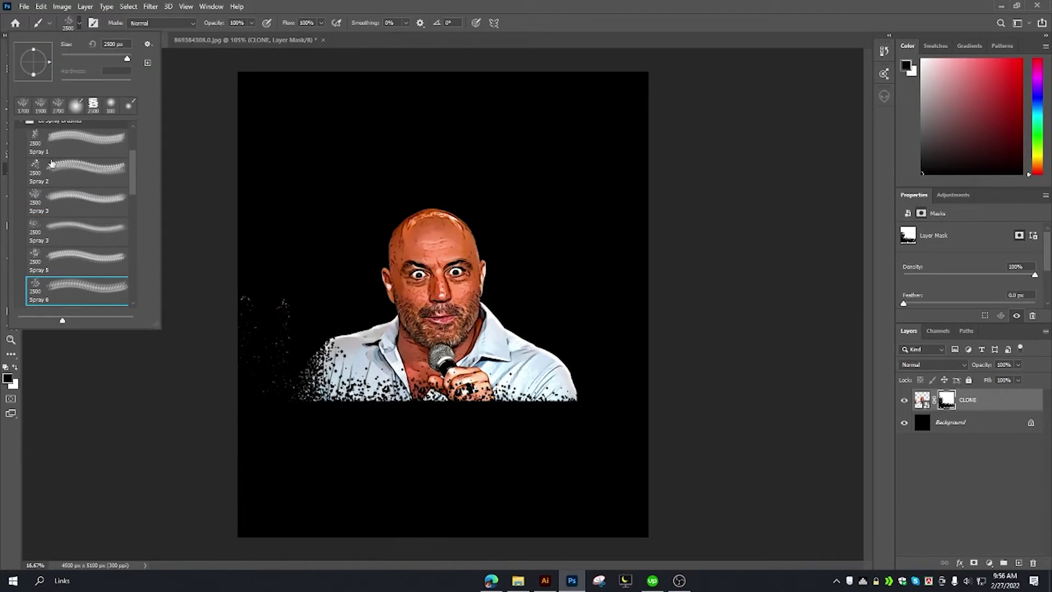
scroll(76, 219, up, 2)
click(285, 490)
drag(305, 482, 598, 469)
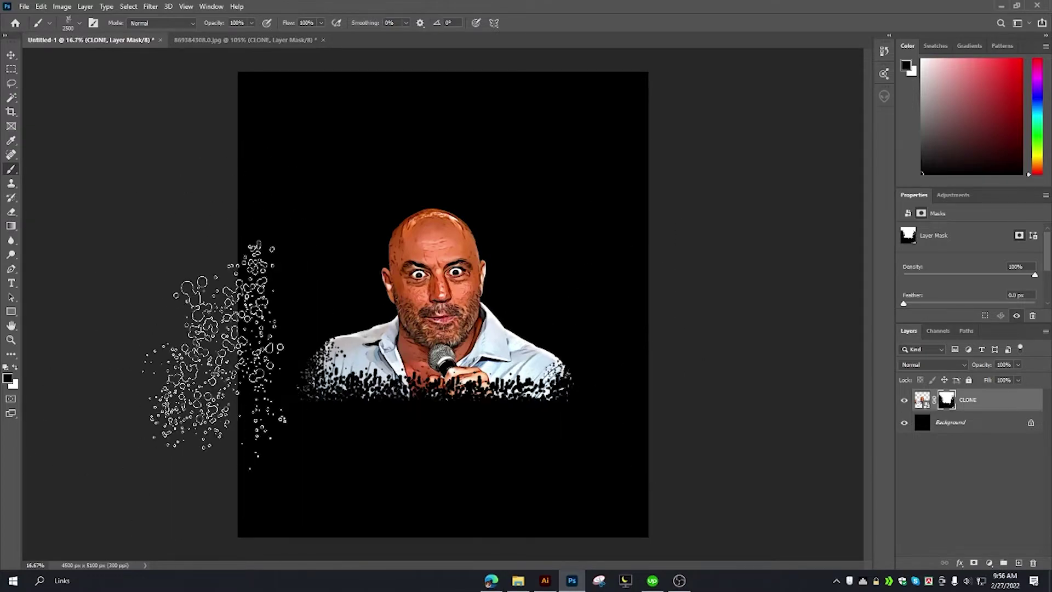
Speckle both shoulder edges with the Spray 3 brush at 500 px.
click(80, 23)
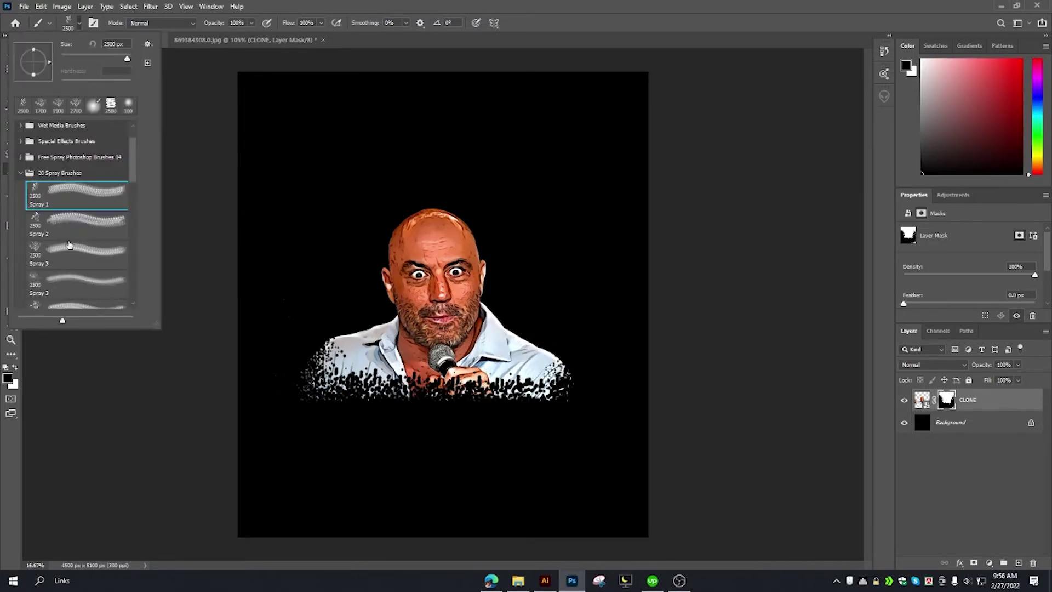
click(76, 254)
drag(263, 394, 433, 455)
key(Return)
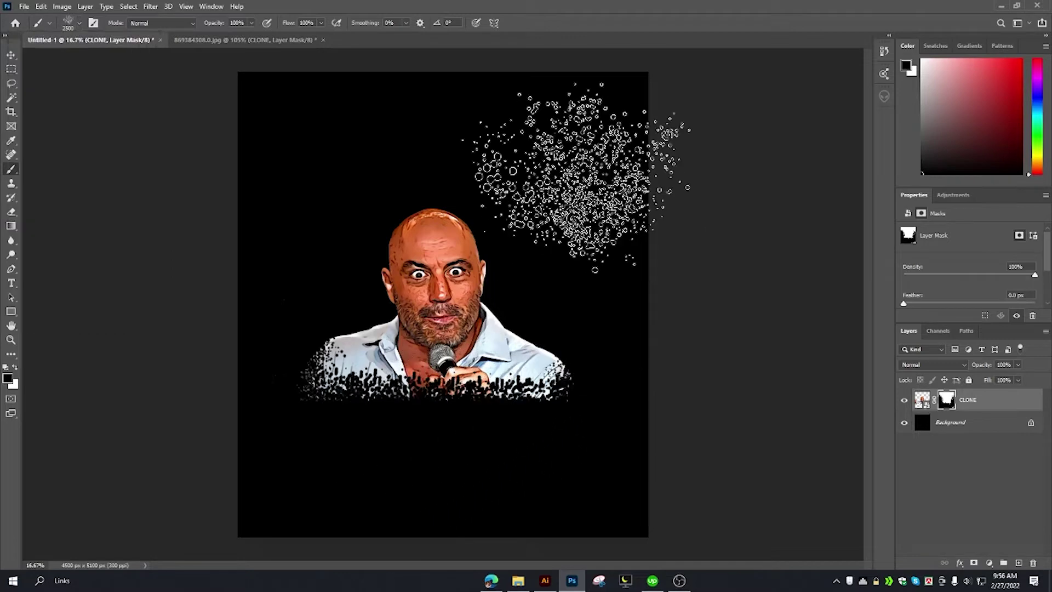
key(bracketleft)
key(bracketleft)
key(bracketleft)
key(bracketleft)
key(bracketleft)
key(bracketleft)
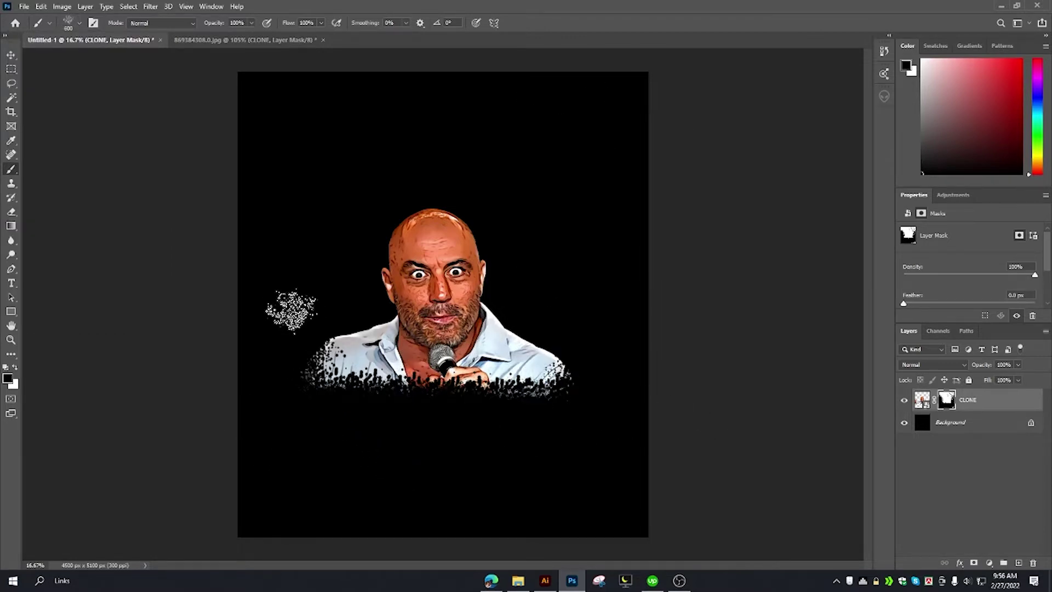
drag(587, 313, 571, 363)
drag(334, 351, 348, 408)
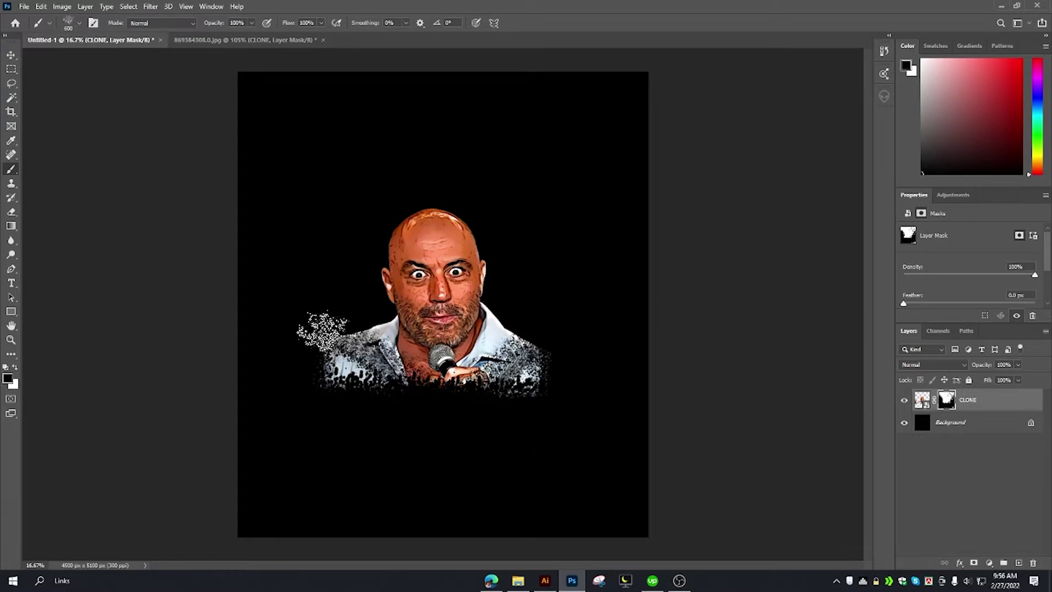
click(72, 25)
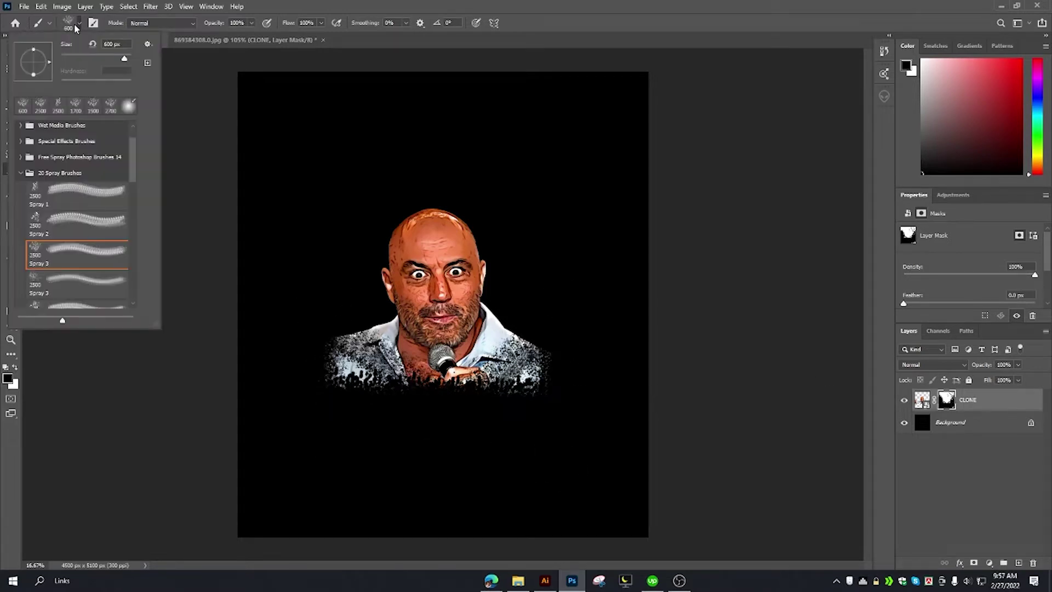
With a soft round brush, paint the shirt back in white and fade its bottom black.
double_click(126, 108)
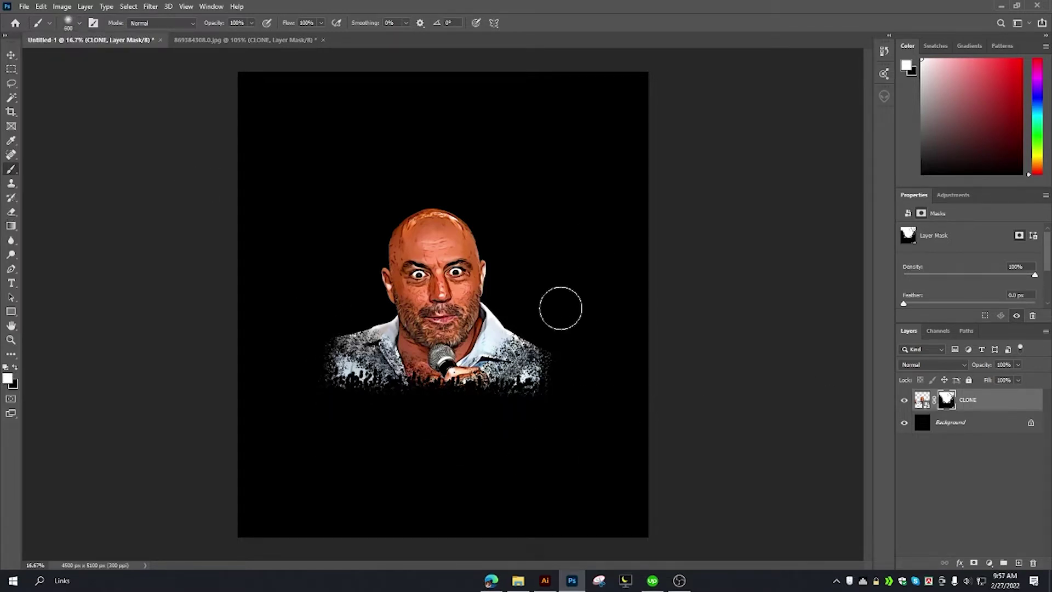
drag(584, 344, 542, 378)
mouse_move(307, 362)
mouse_down()
mouse_move(347, 313)
mouse_move(537, 383)
mouse_move(366, 341)
mouse_move(519, 358)
mouse_up()
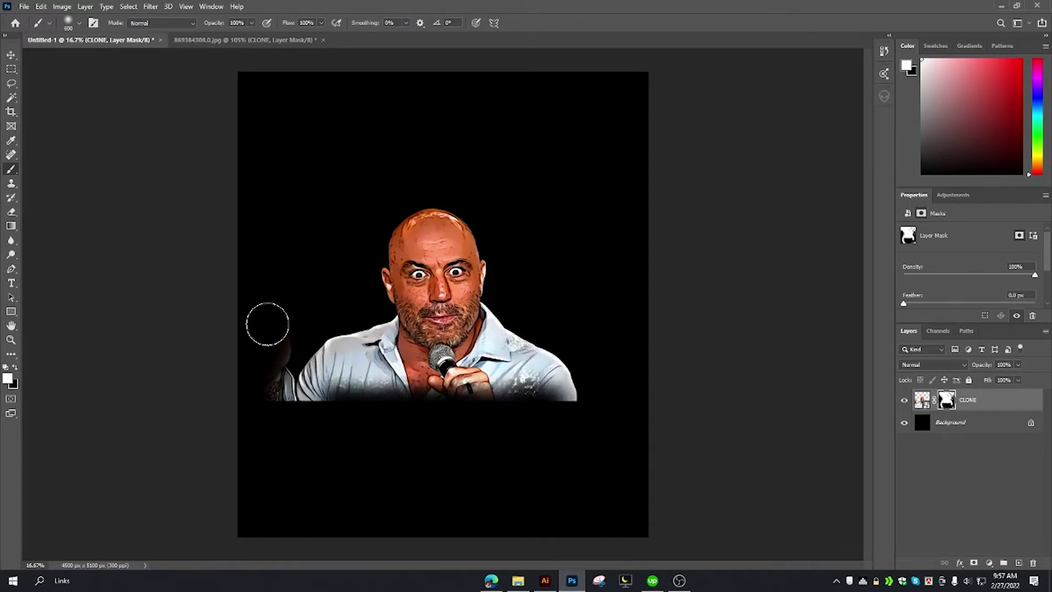
drag(265, 432, 572, 422)
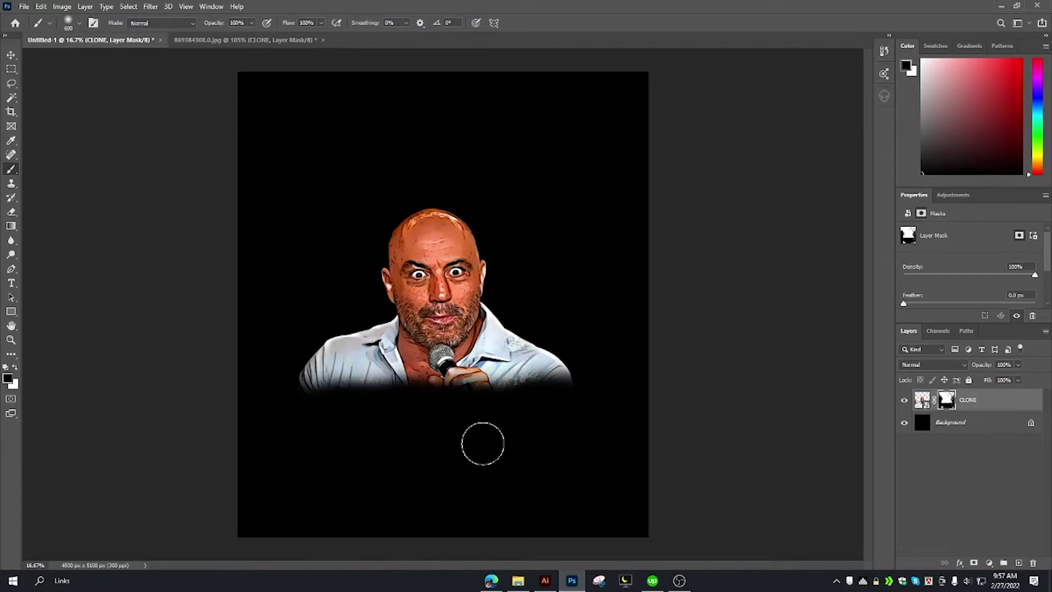
Touch up the lower shirt on the mask and move the portrait slightly upward.
key(x)
mouse_move(302, 361)
mouse_down()
mouse_move(536, 383)
mouse_move(567, 368)
mouse_up()
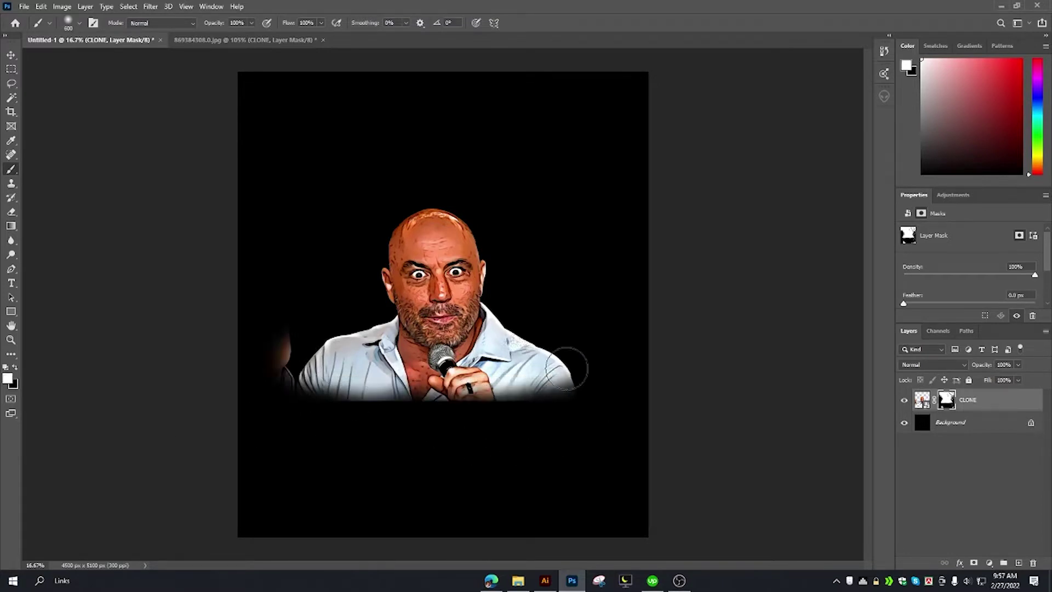
drag(266, 316, 271, 378)
key(ctrl+z)
key(x)
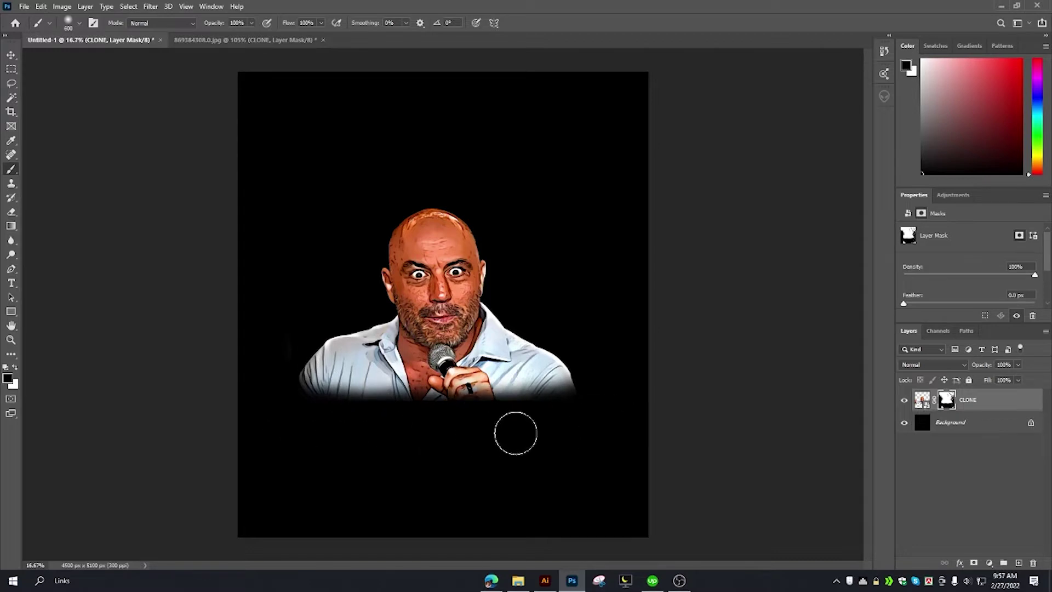
key(v)
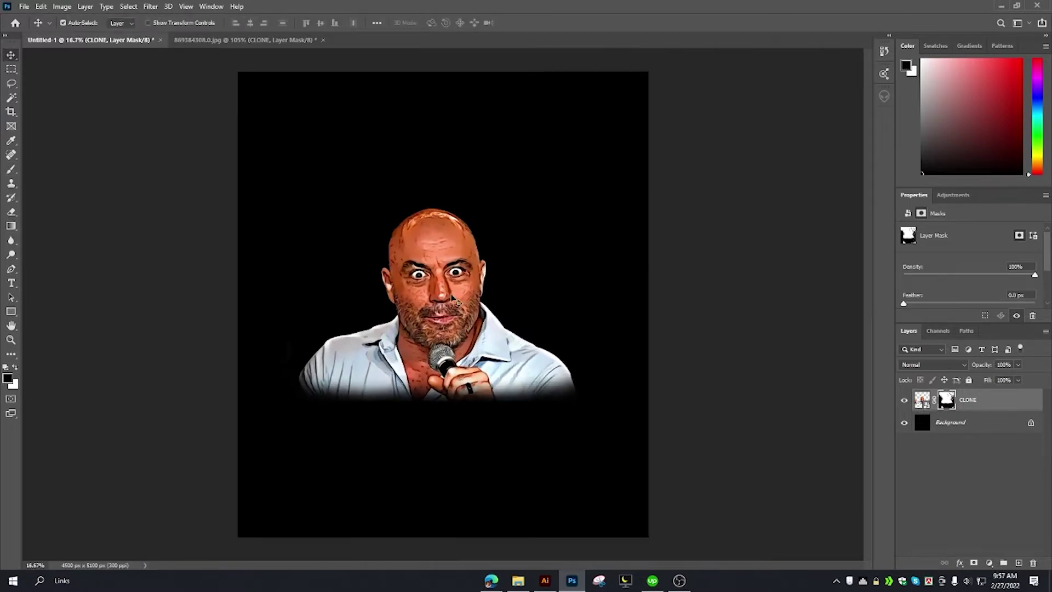
drag(453, 298, 439, 259)
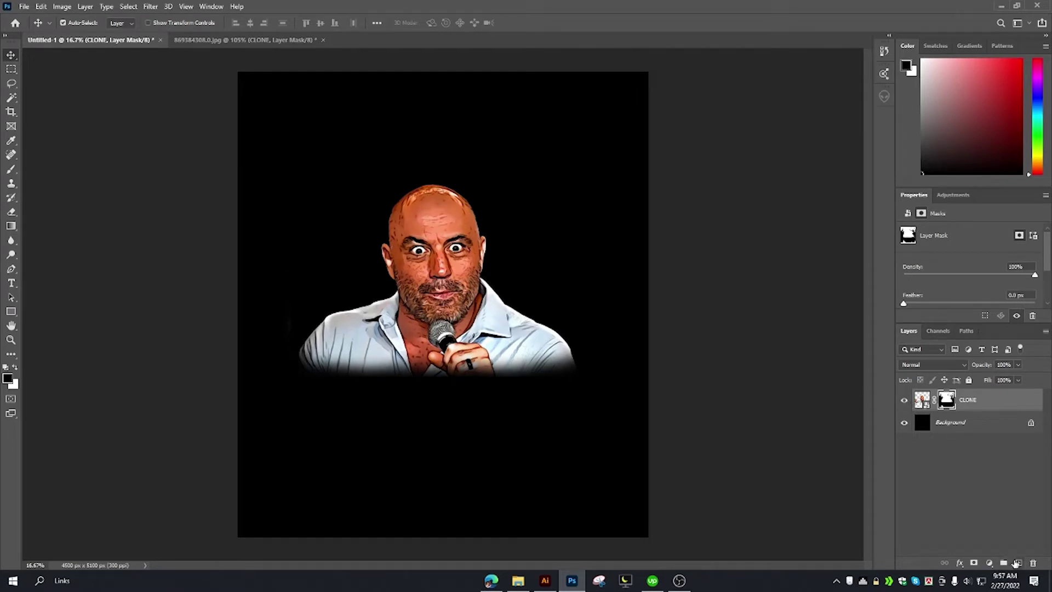
Create a new layer below CLONE and pick a 2500 px watercolor brush.
ctrl+click(1016, 563)
scroll(445, 241, up, 1)
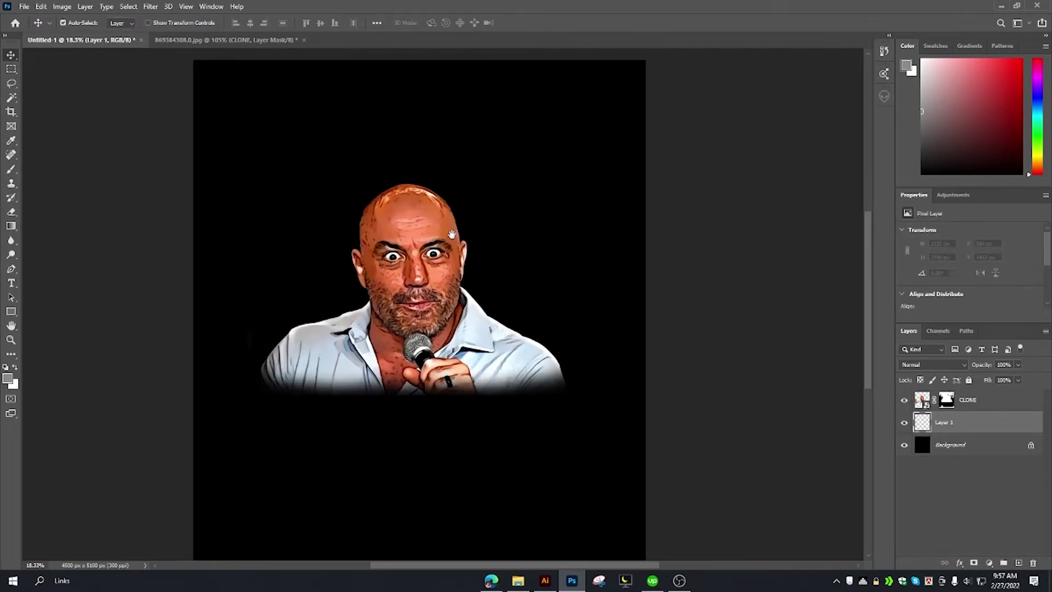
key(b)
click(80, 23)
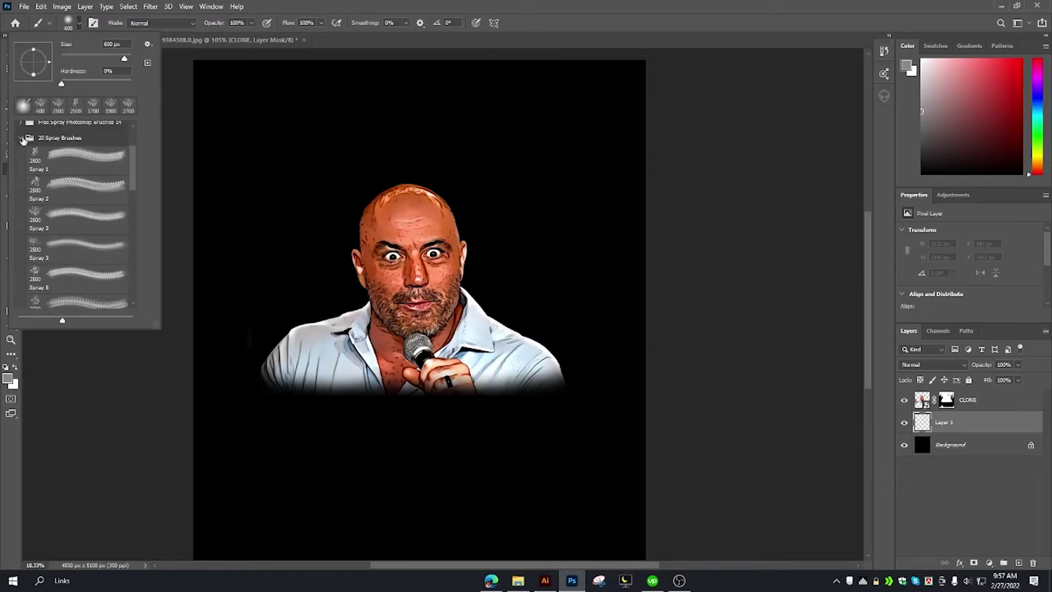
click(17, 237)
click(54, 257)
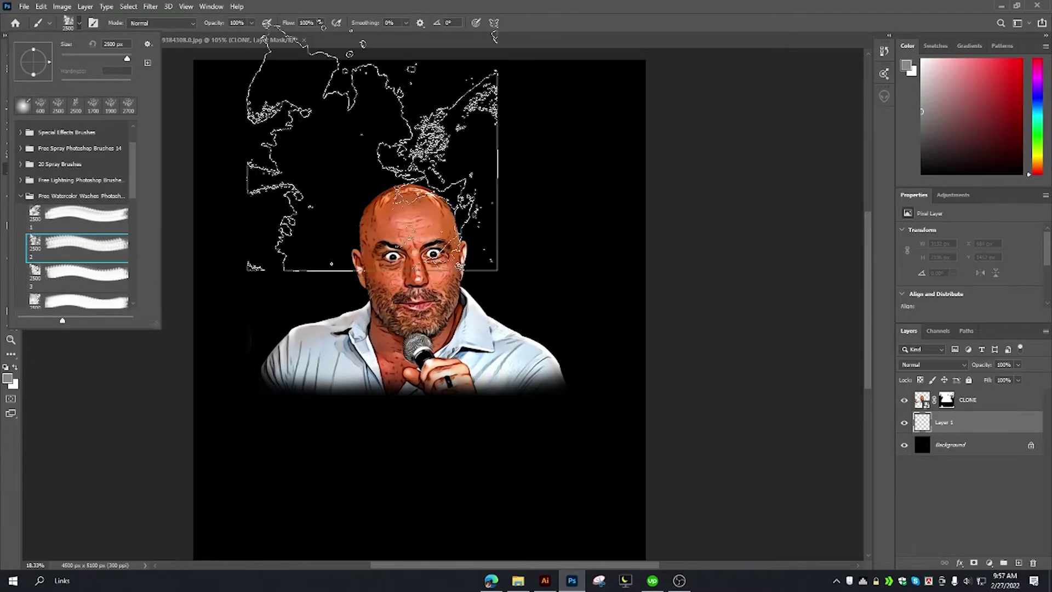
click(622, 252)
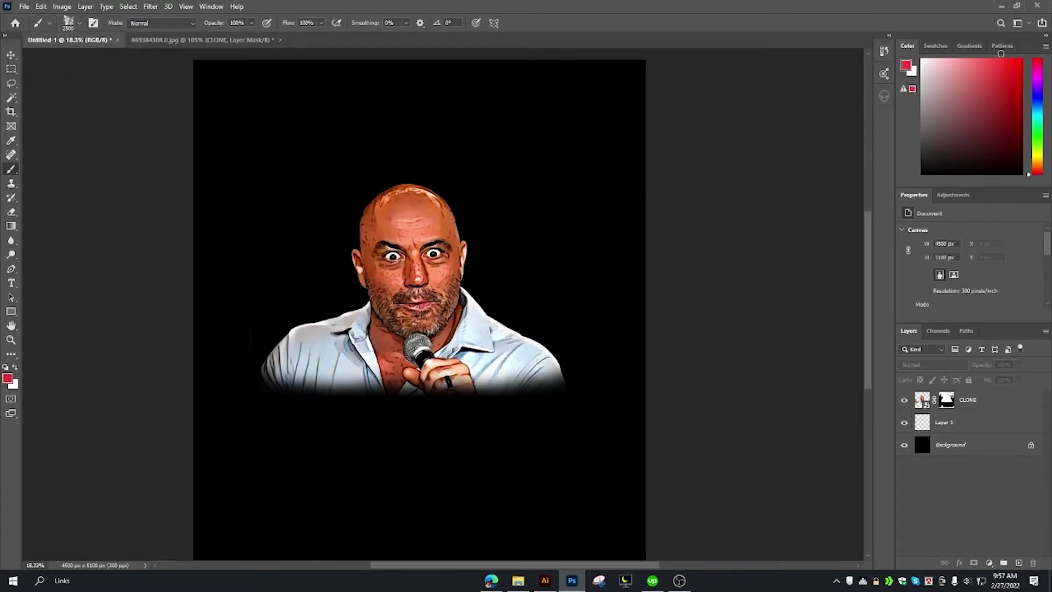
Stamp red, grey-white and blue watercolor splashes on Layer 1 behind the figure.
click(930, 422)
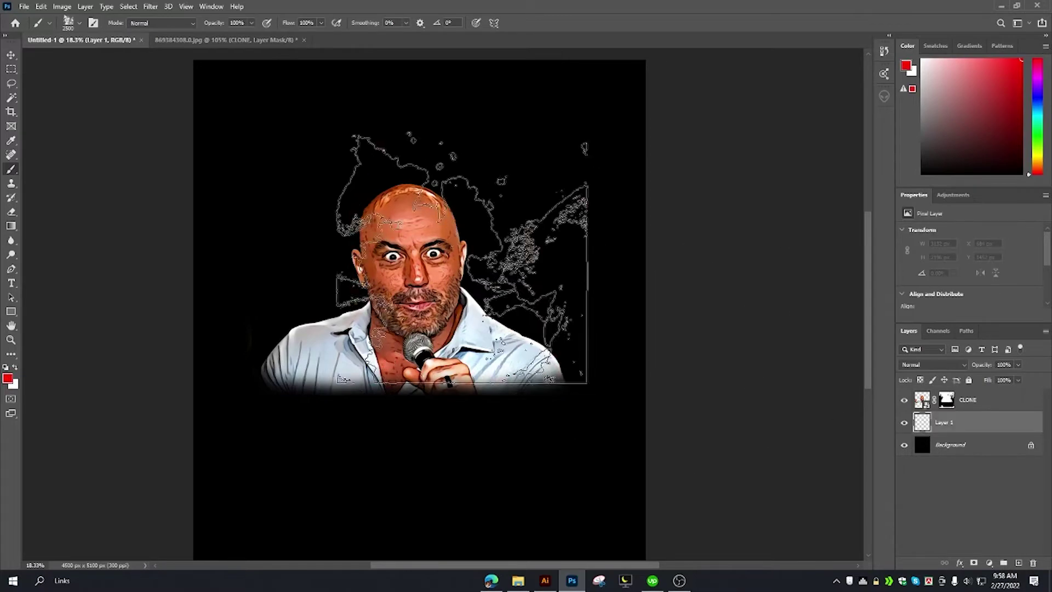
click(405, 287)
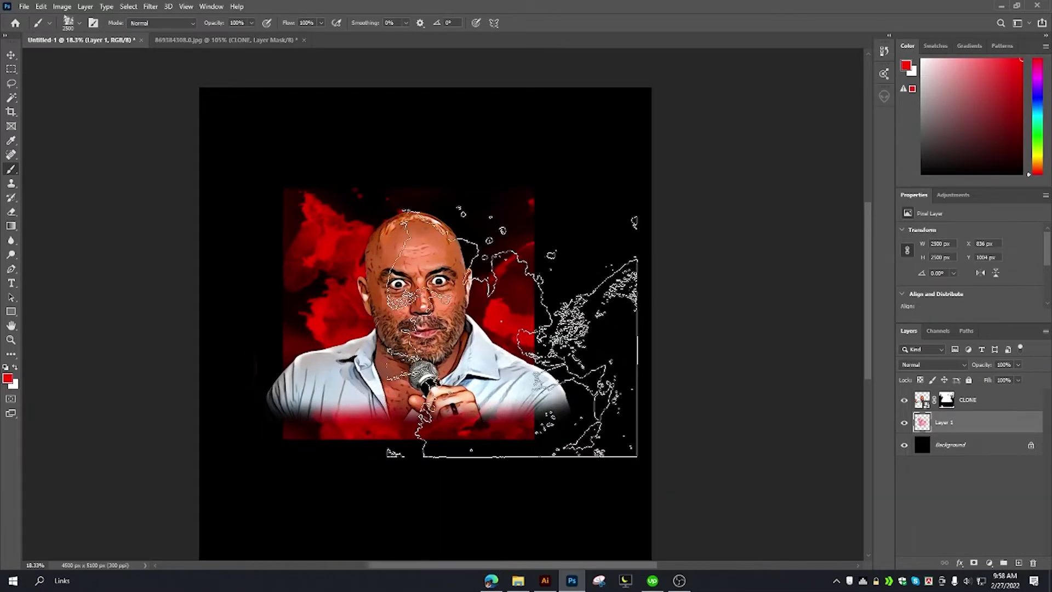
alt+click(509, 351)
click(366, 331)
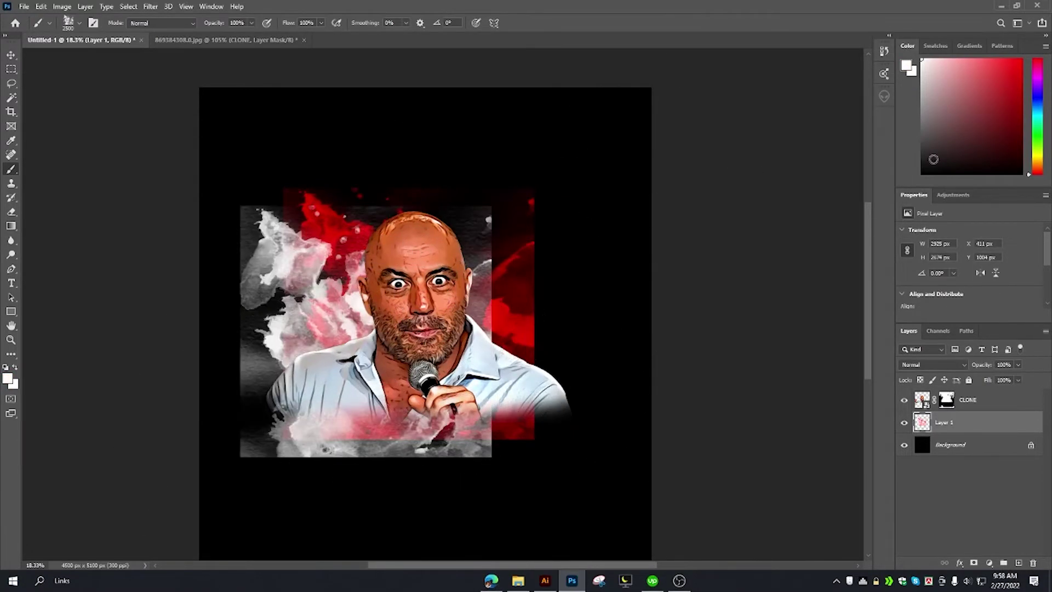
click(1038, 109)
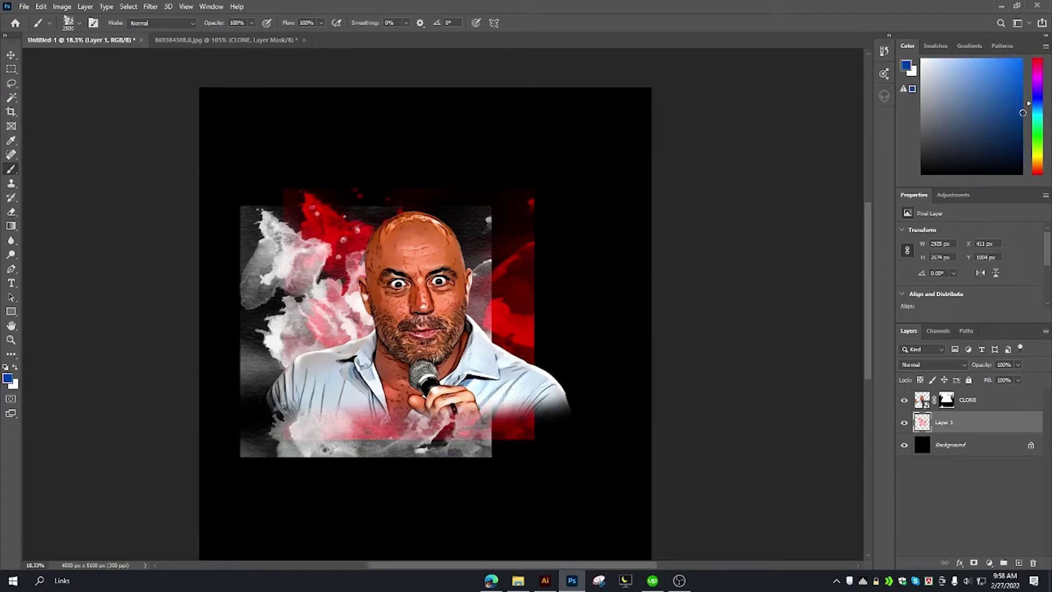
click(1002, 102)
click(461, 312)
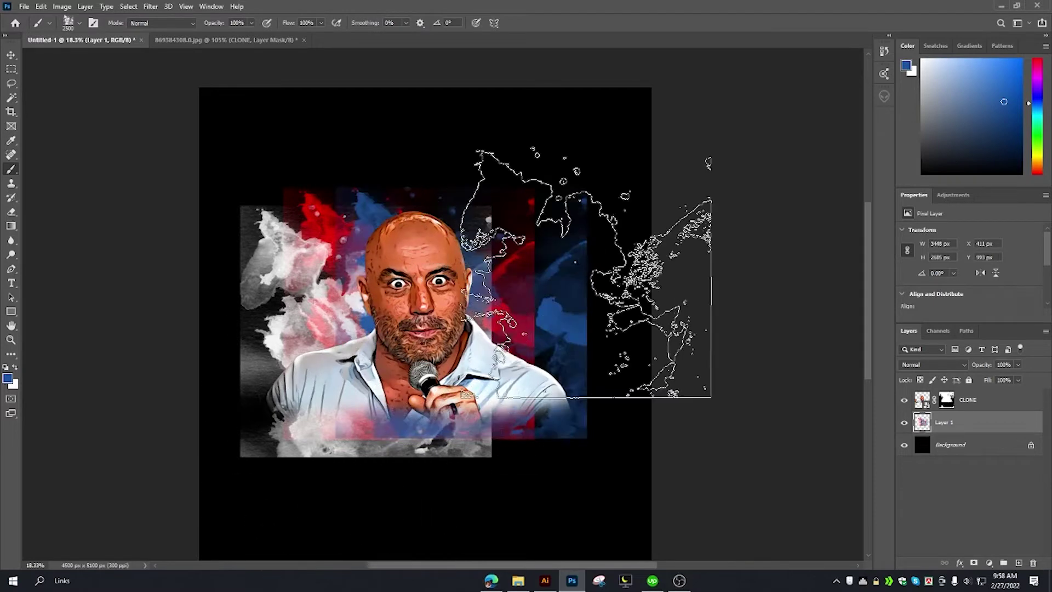
Check the splash layer's visibility and add a layer mask to Layer 1.
click(12, 57)
click(904, 422)
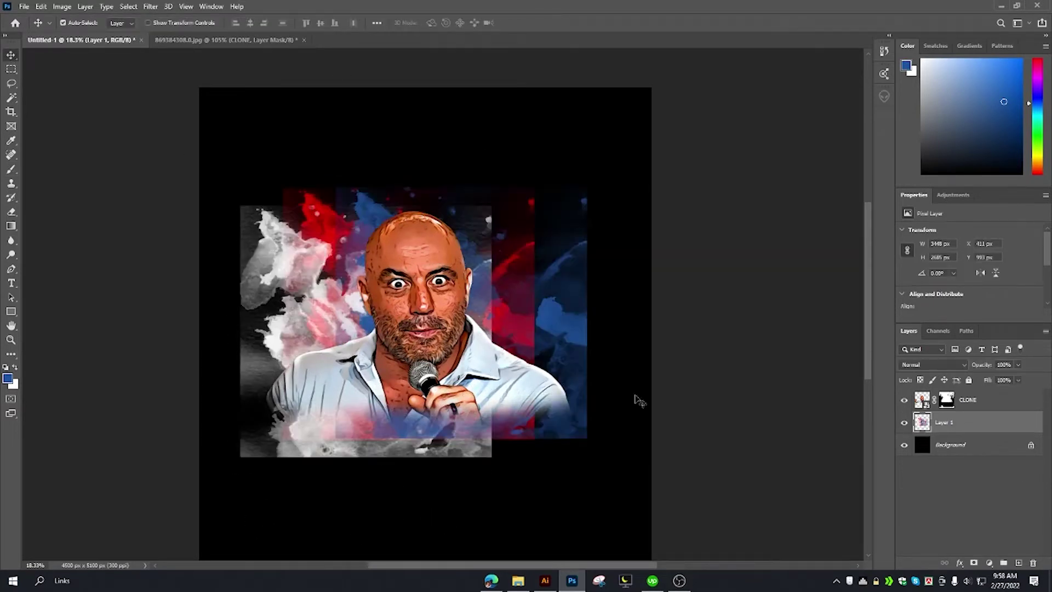
click(973, 563)
Fade the splash layer's edges on its mask with a soft 1200 px black brush.
key(b)
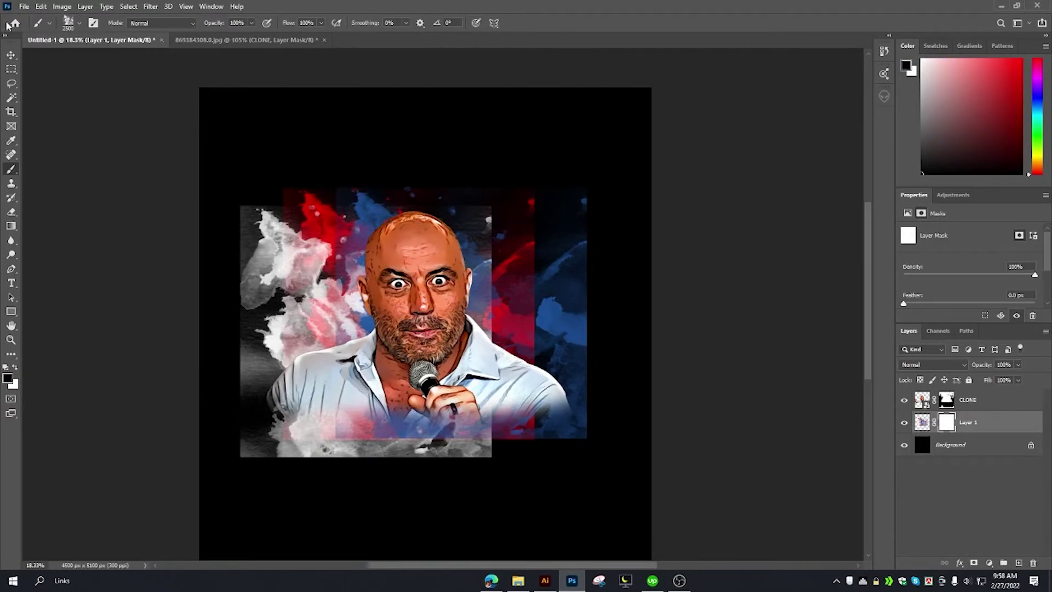
click(81, 24)
double_click(46, 112)
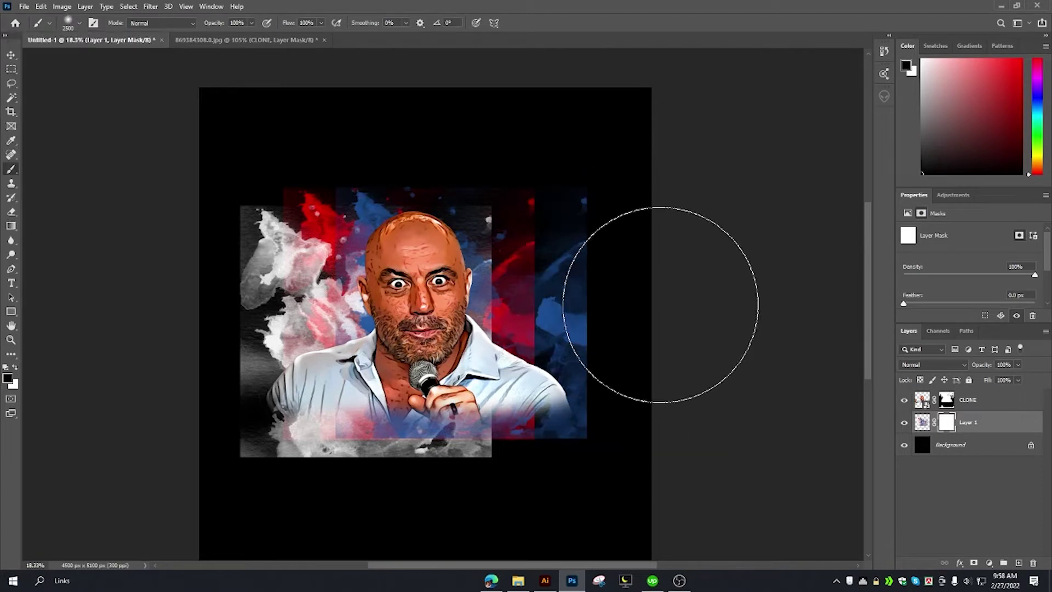
key(bracketleft)
key(bracketleft)
key(bracketleft)
mouse_move(648, 298)
mouse_down()
mouse_move(597, 276)
mouse_move(247, 230)
mouse_move(469, 498)
mouse_move(435, 479)
mouse_up()
mouse_move(250, 247)
mouse_down()
mouse_move(505, 498)
mouse_move(592, 153)
mouse_move(284, 133)
mouse_move(394, 160)
mouse_move(229, 180)
mouse_up()
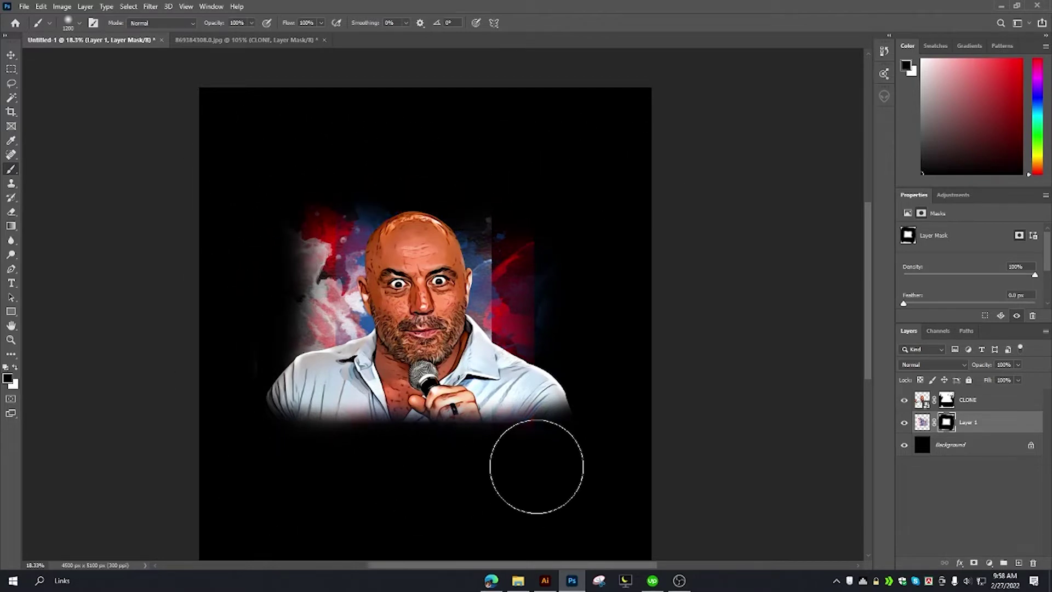
Enlarge the splash layer behind the portrait, then fill CLONE's mask white to reveal the hand.
key(v)
key(ctrl+t)
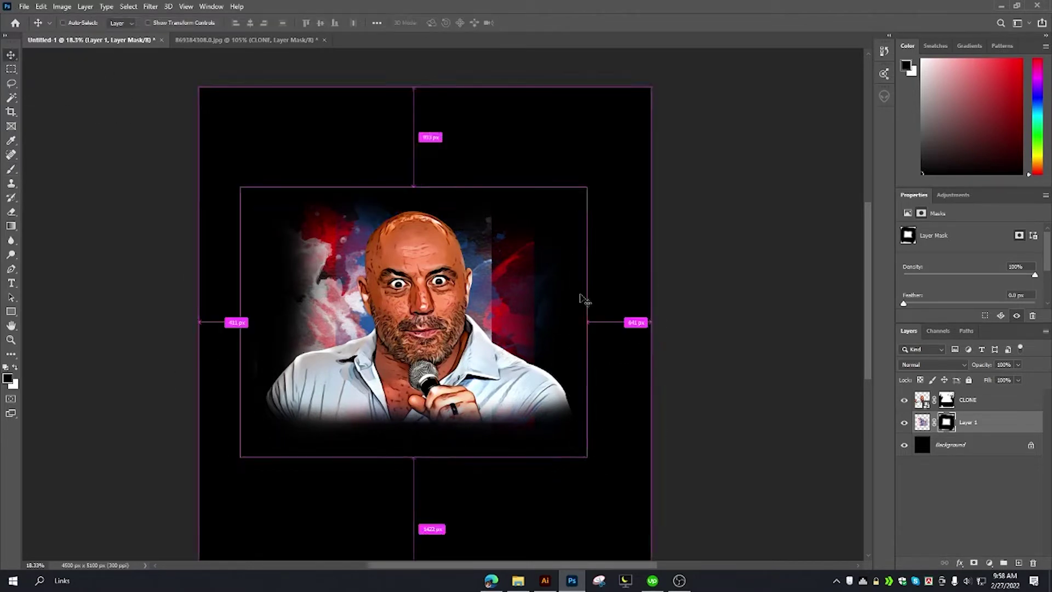
drag(582, 322, 628, 307)
drag(240, 322, 224, 322)
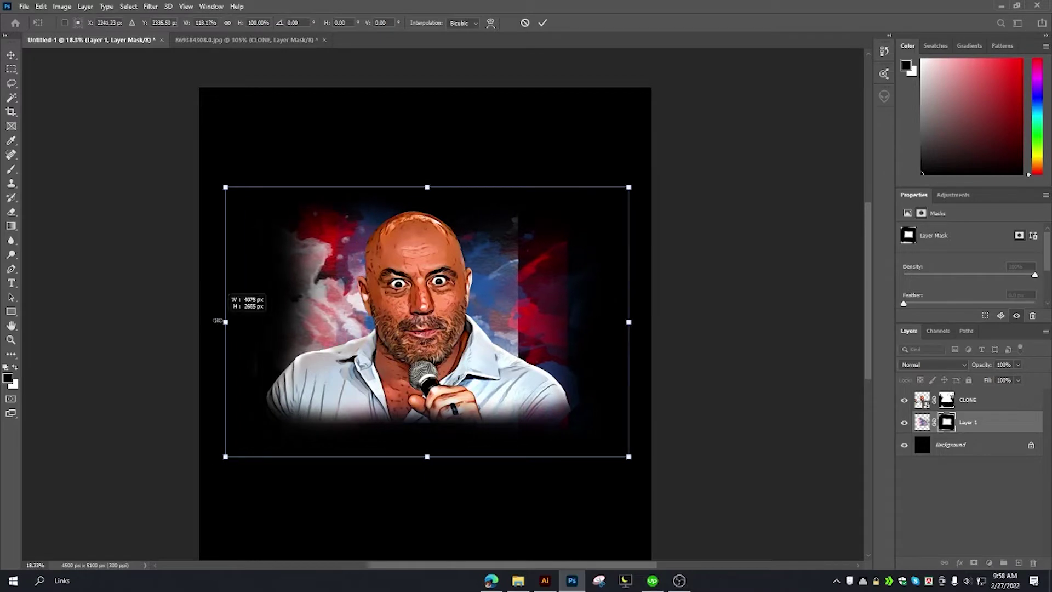
drag(426, 186, 429, 134)
drag(427, 457, 426, 468)
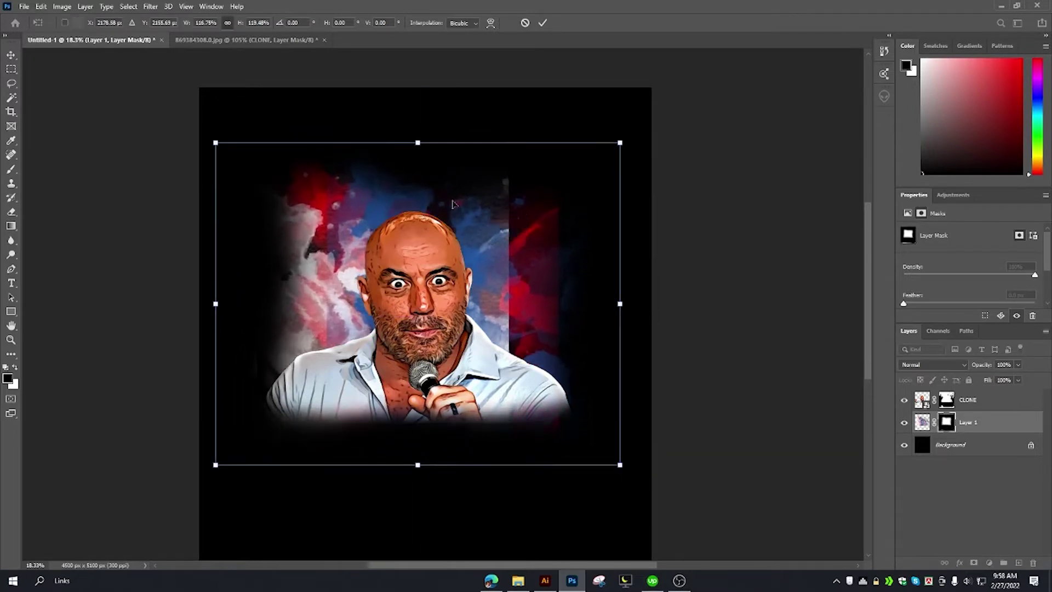
drag(418, 142, 418, 87)
drag(447, 189, 449, 233)
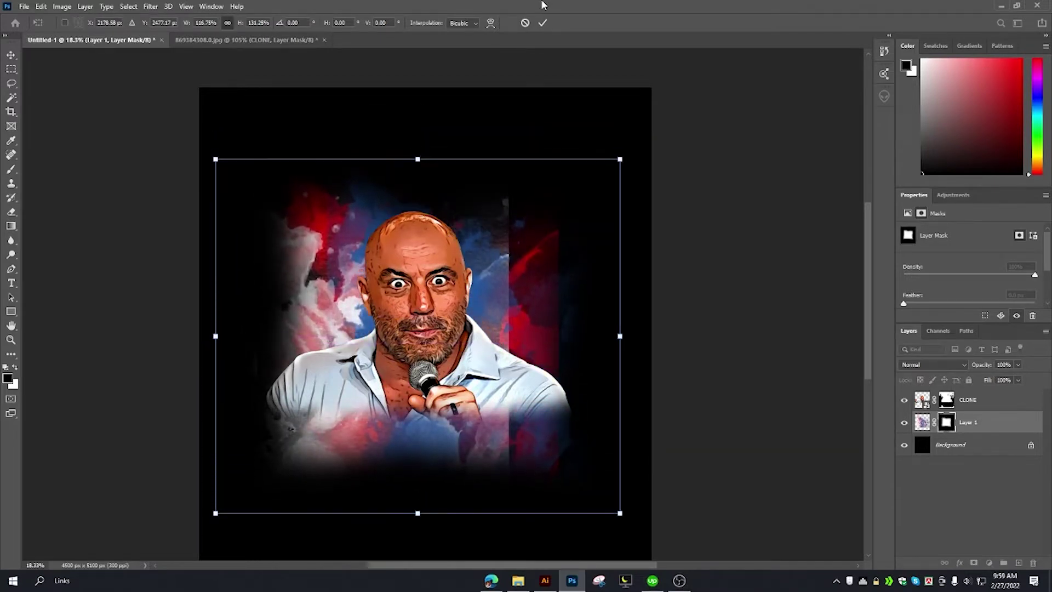
click(542, 23)
click(951, 404)
key(ctrl+BackSpace)
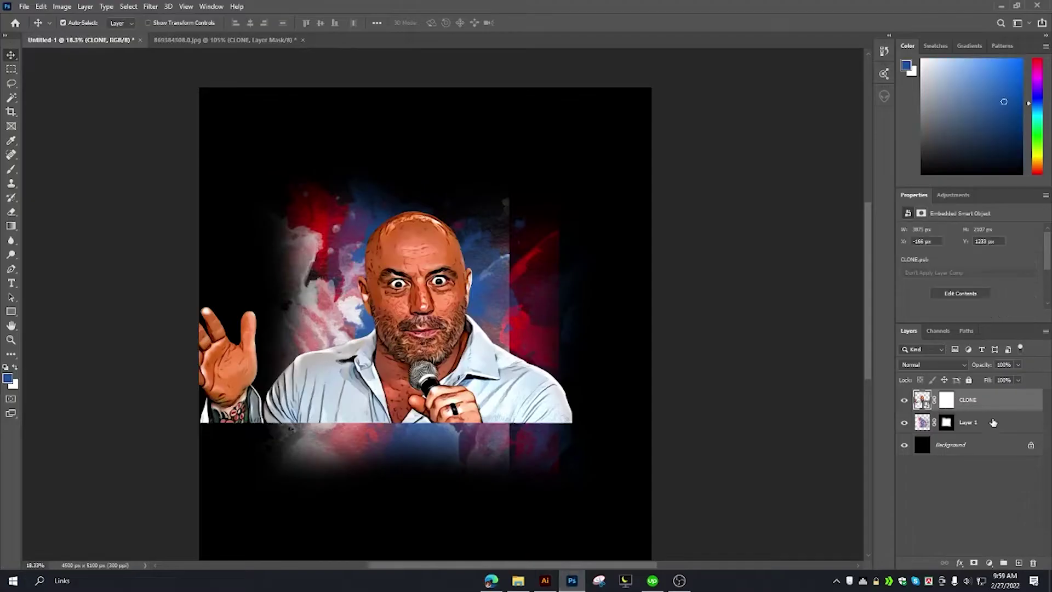
Paste the flags as Layer 2, shrink and nudge them behind the portrait, and set opacity to 76%.
click(968, 421)
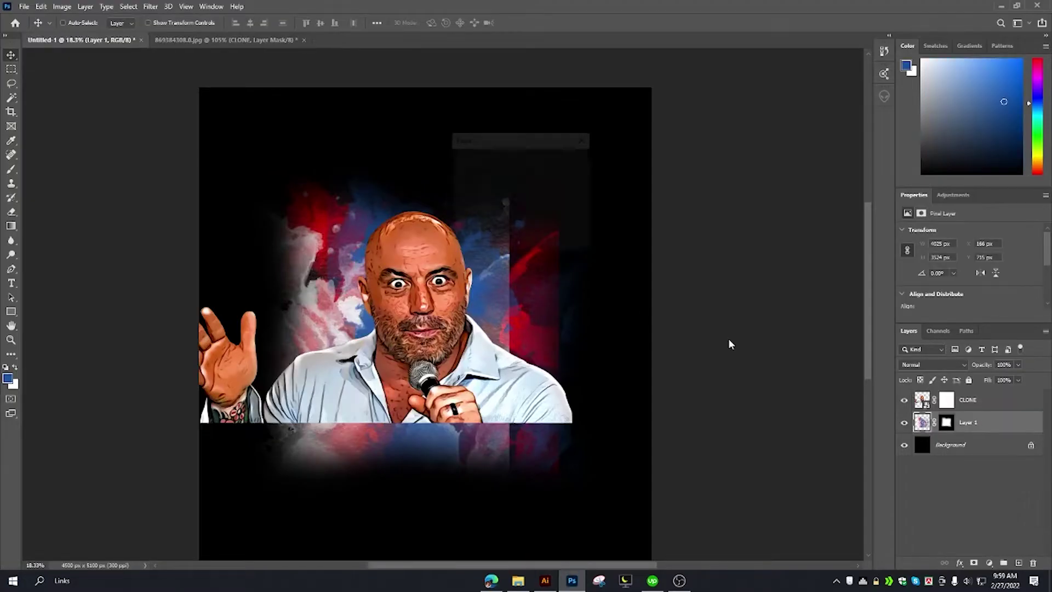
key(ctrl+t)
key(ctrl+v)
drag(651, 185, 605, 218)
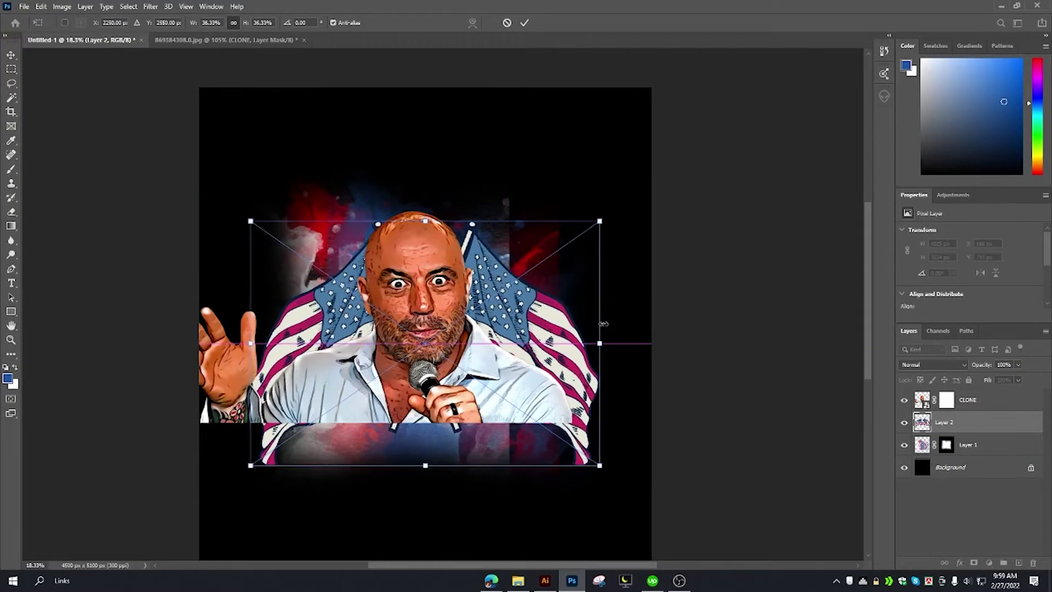
mouse_move(554, 314)
mouse_down()
mouse_move(539, 313)
mouse_move(554, 276)
mouse_move(545, 281)
mouse_up()
key(Return)
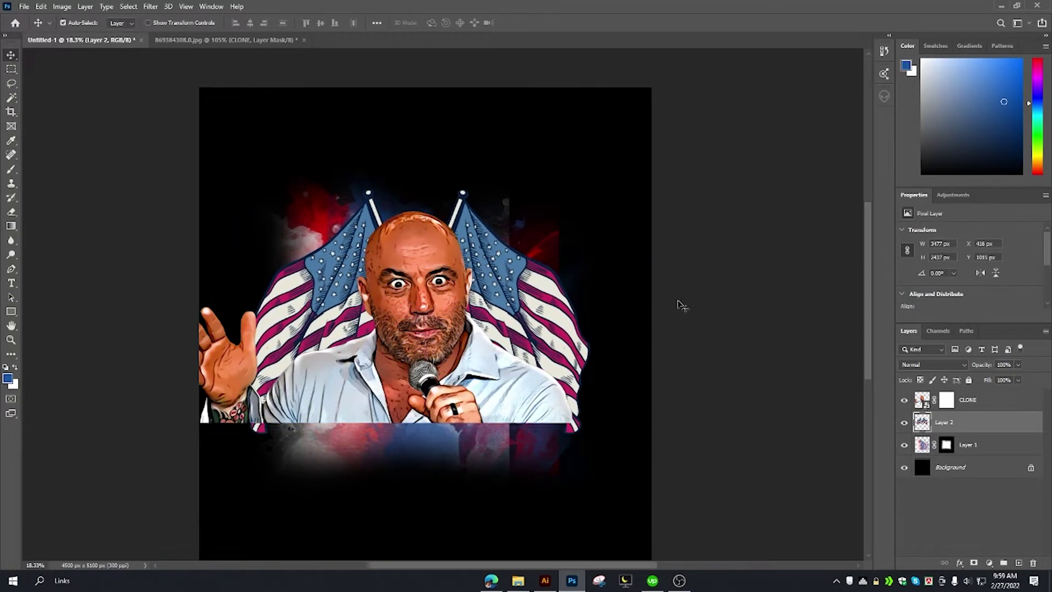
drag(1019, 380, 1006, 379)
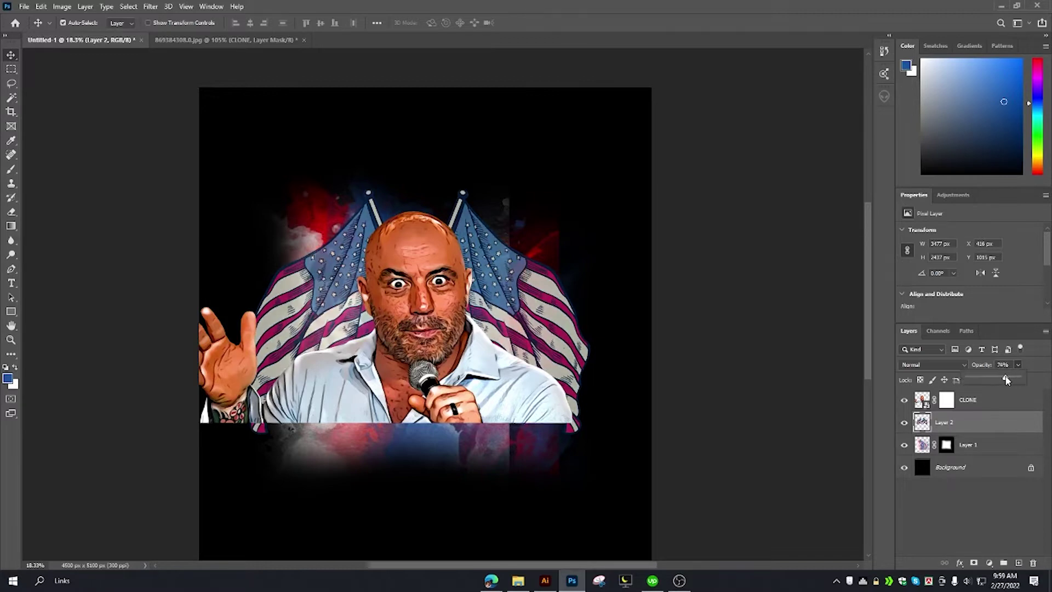
click(588, 350)
Show the rulers and add vertical guides at the portrait's left and right sides.
click(505, 326)
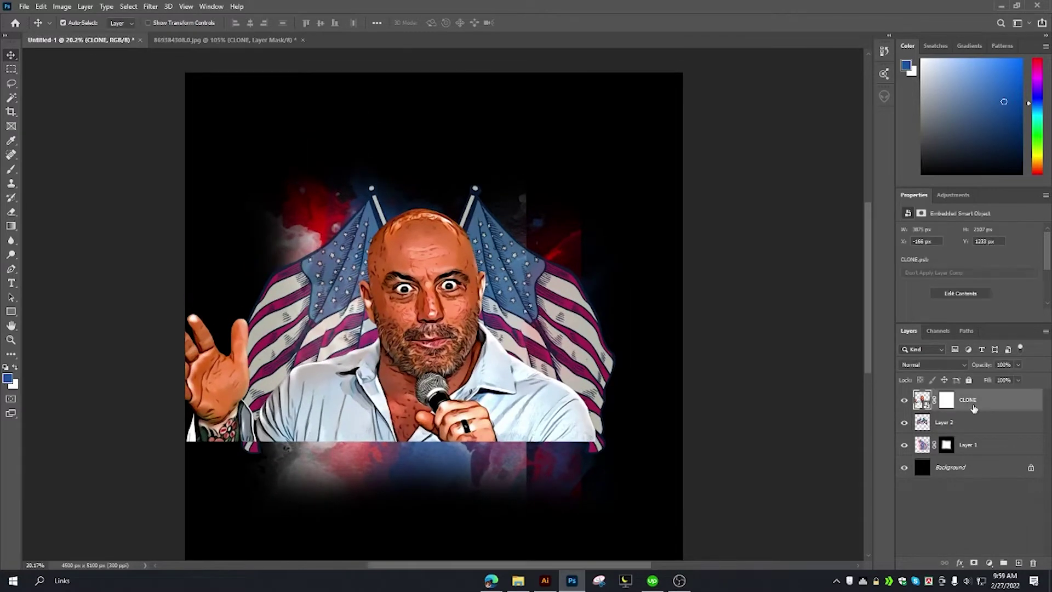
scroll(485, 309, down, 3)
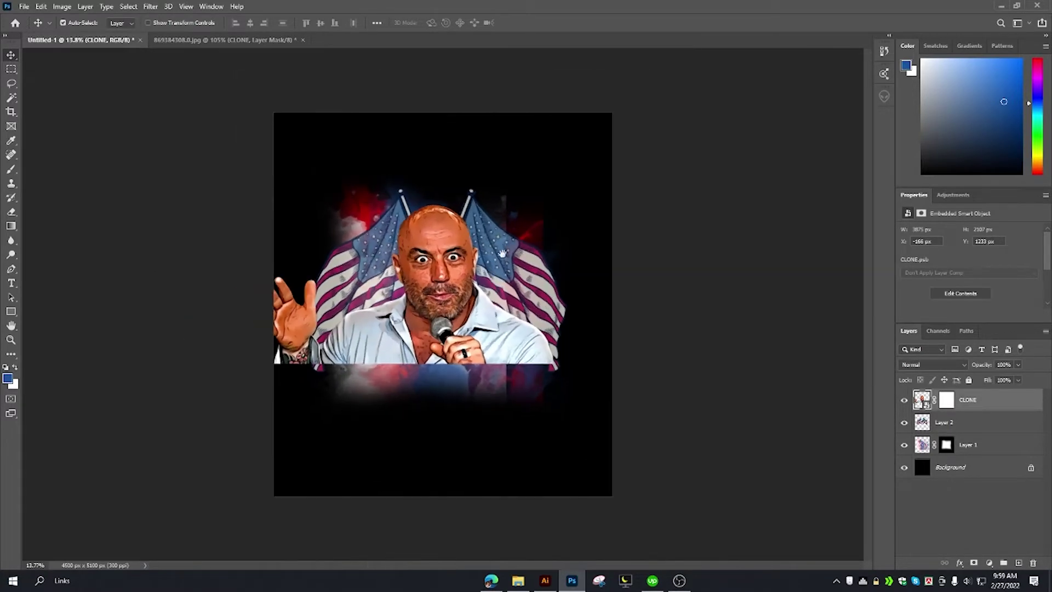
key(ctrl+r)
drag(530, 237, 562, 263)
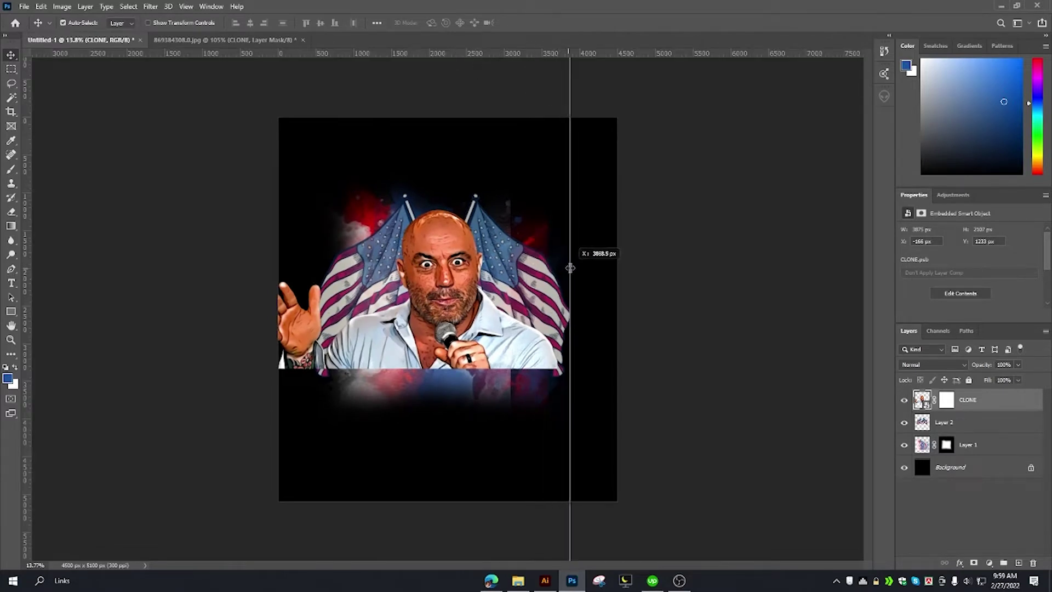
drag(283, 51, 328, 289)
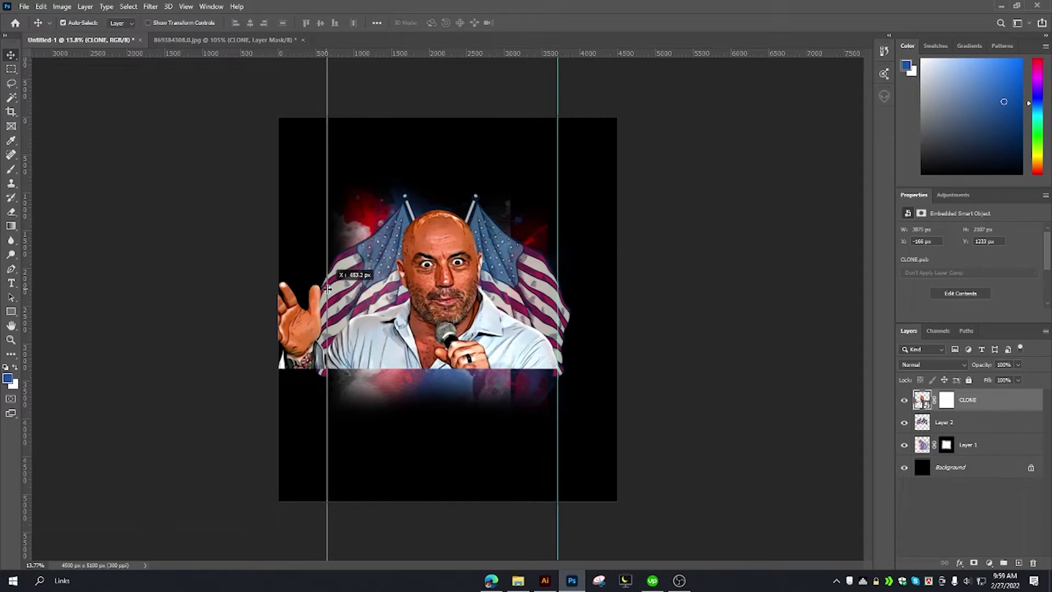
Select Layer 1's mask for further touch-up painting.
scroll(434, 307, up, 3)
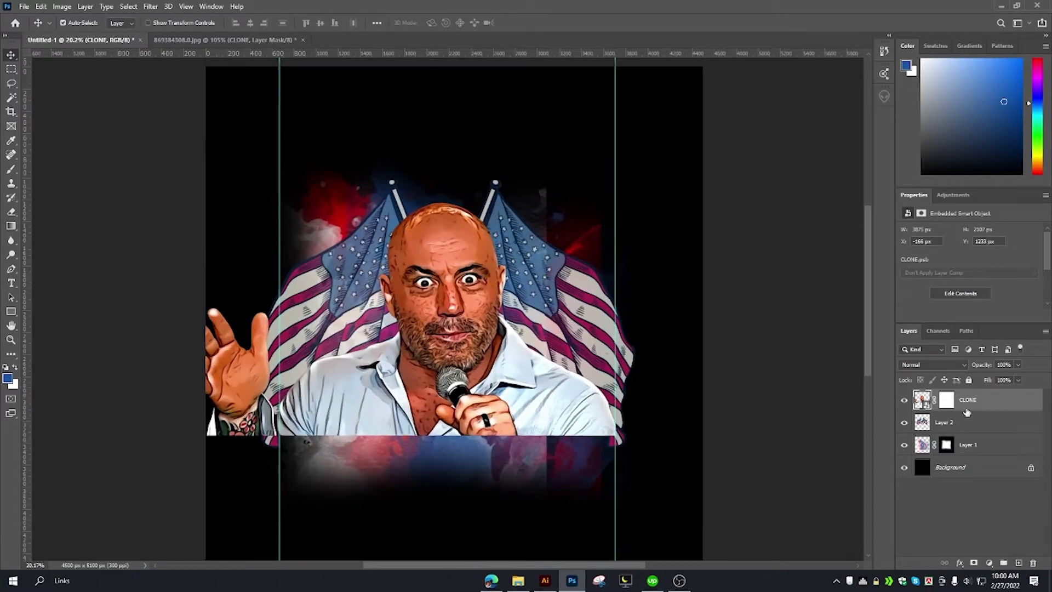
click(964, 446)
click(945, 444)
Brush on Layer 1's mask to reveal the side smoke clouds and hide the blue smoke on the right.
key(b)
scroll(683, 250, down, 2)
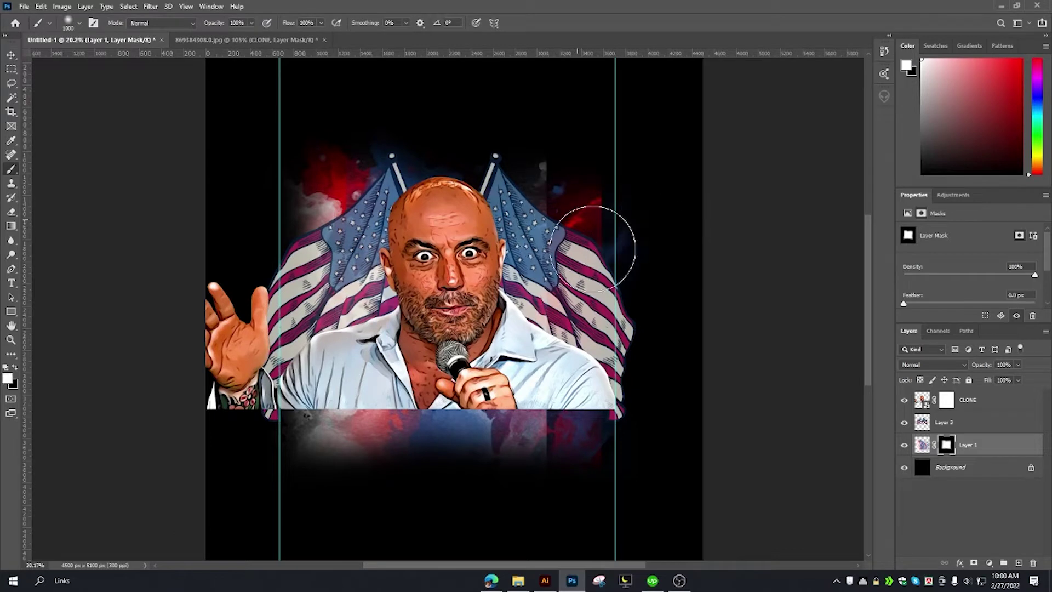
mouse_move(592, 247)
mouse_down()
mouse_move(599, 404)
mouse_move(587, 206)
mouse_up()
mouse_move(263, 165)
mouse_down()
mouse_move(287, 477)
mouse_move(320, 511)
mouse_up()
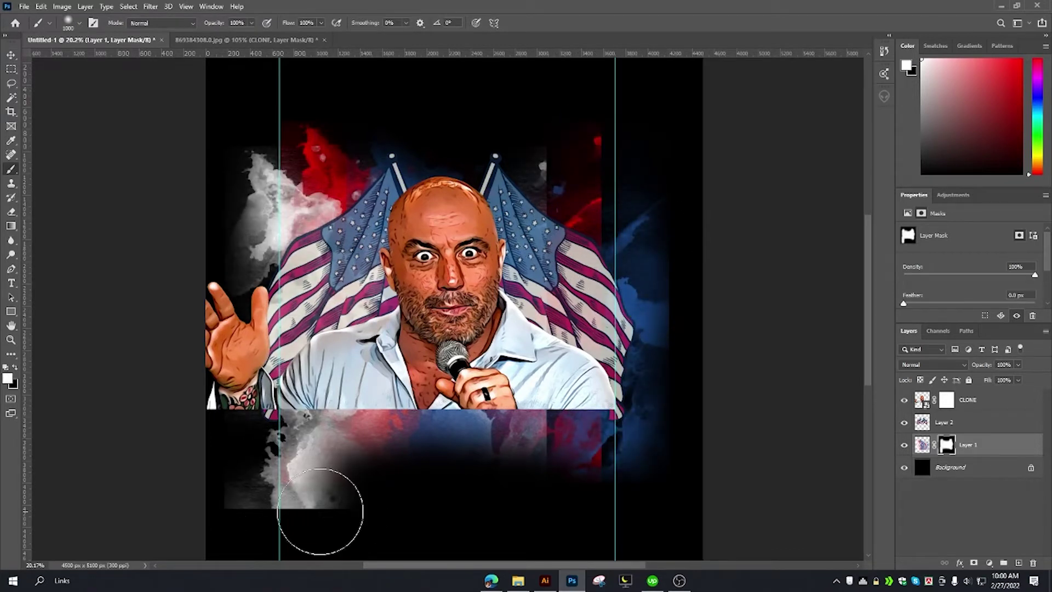
scroll(739, 479, down, 1)
scroll(739, 479, right, 1)
mouse_move(656, 250)
mouse_down()
mouse_move(652, 438)
mouse_move(653, 186)
mouse_up()
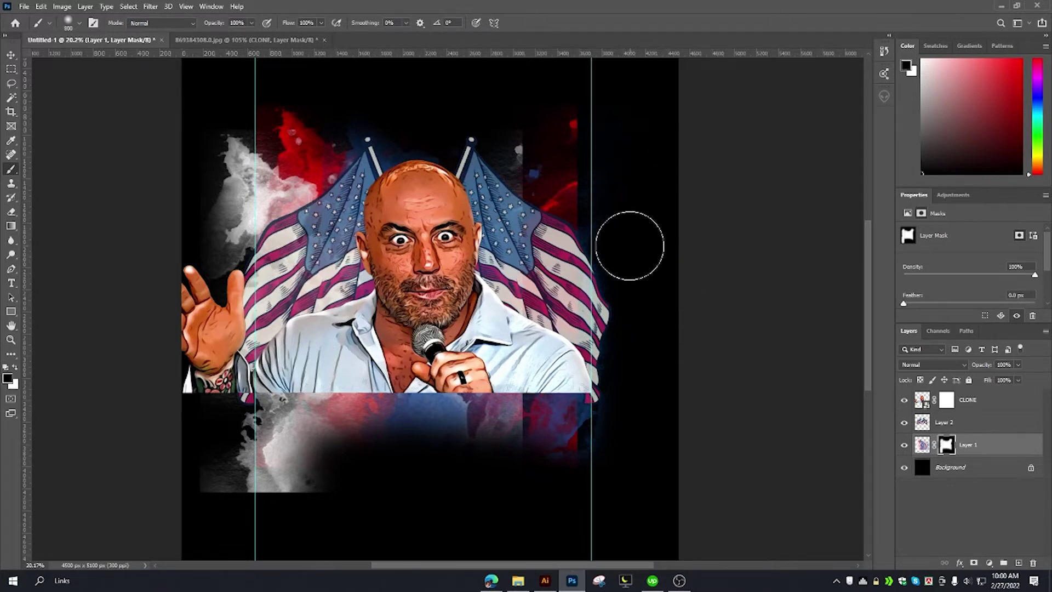
Free-transform the smoky background texture to widen it to the right.
key(ctrl+t)
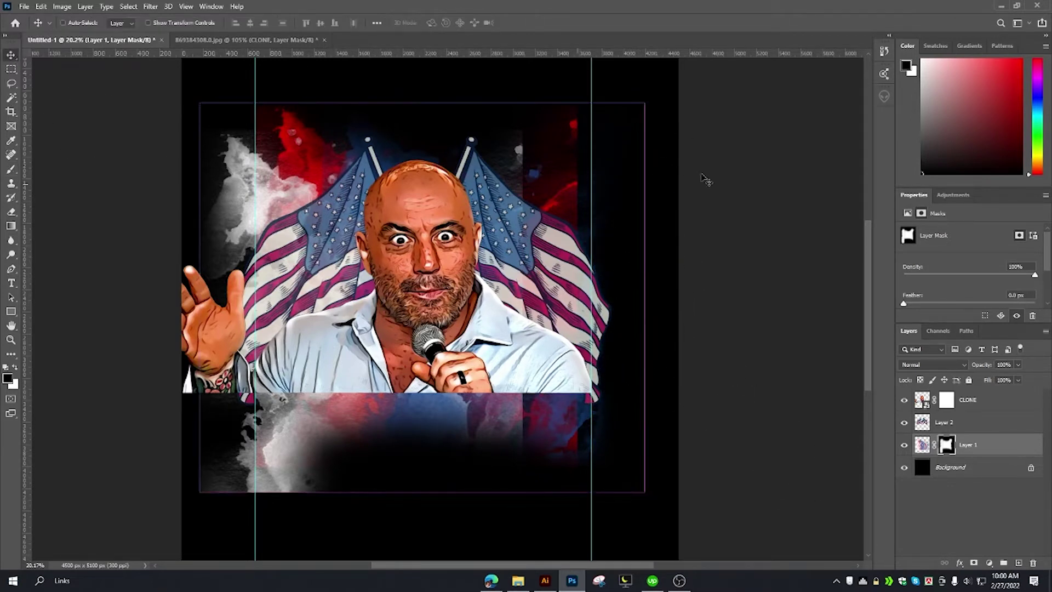
mouse_move(705, 176)
mouse_down()
mouse_move(588, 204)
mouse_move(575, 188)
mouse_up()
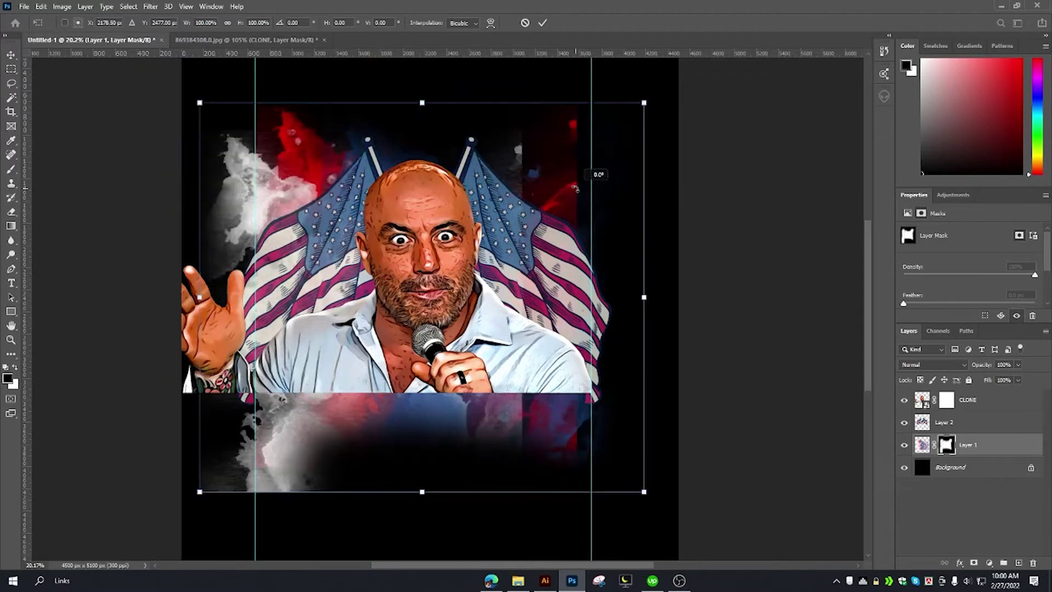
drag(645, 298, 680, 296)
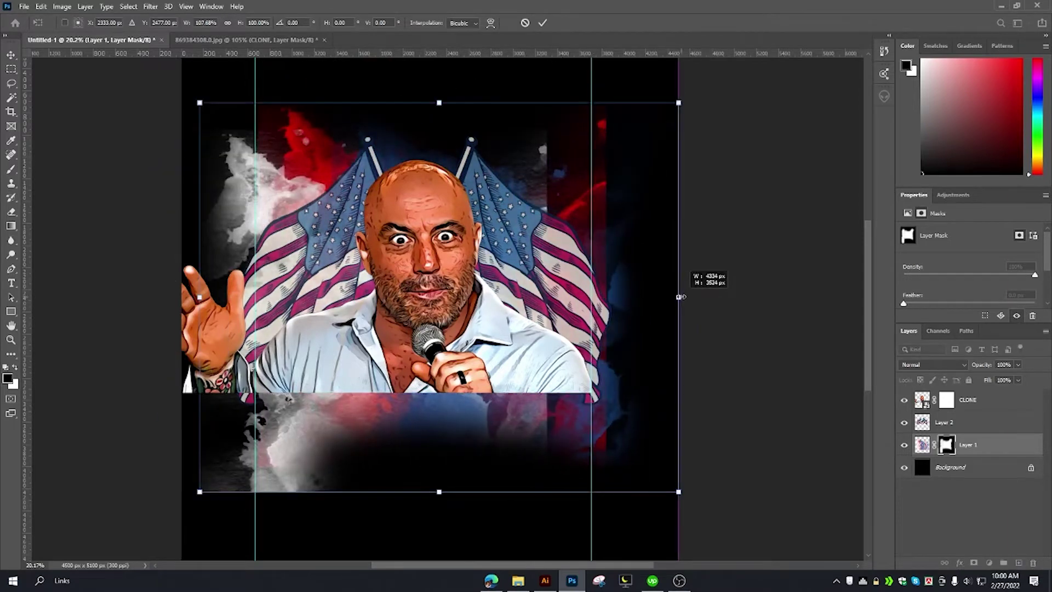
click(545, 23)
Paint black on the mask to hide smoke right of the flags, along the bottom and left.
key(b)
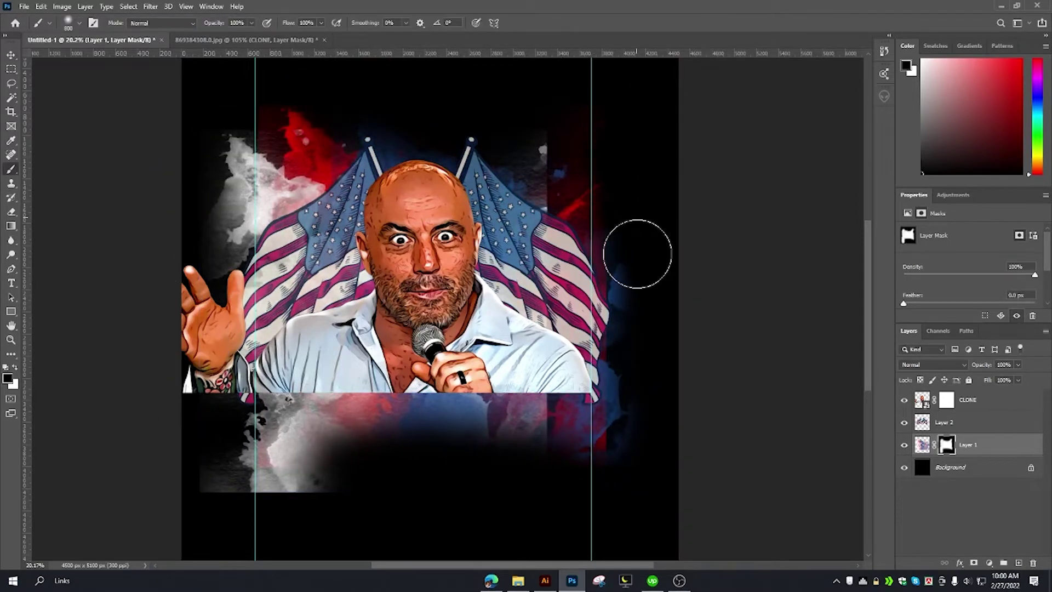
drag(637, 254, 643, 363)
mouse_move(332, 463)
mouse_down()
mouse_move(193, 446)
mouse_move(218, 437)
mouse_move(208, 456)
mouse_up()
drag(228, 123, 212, 423)
key(ctrl+z)
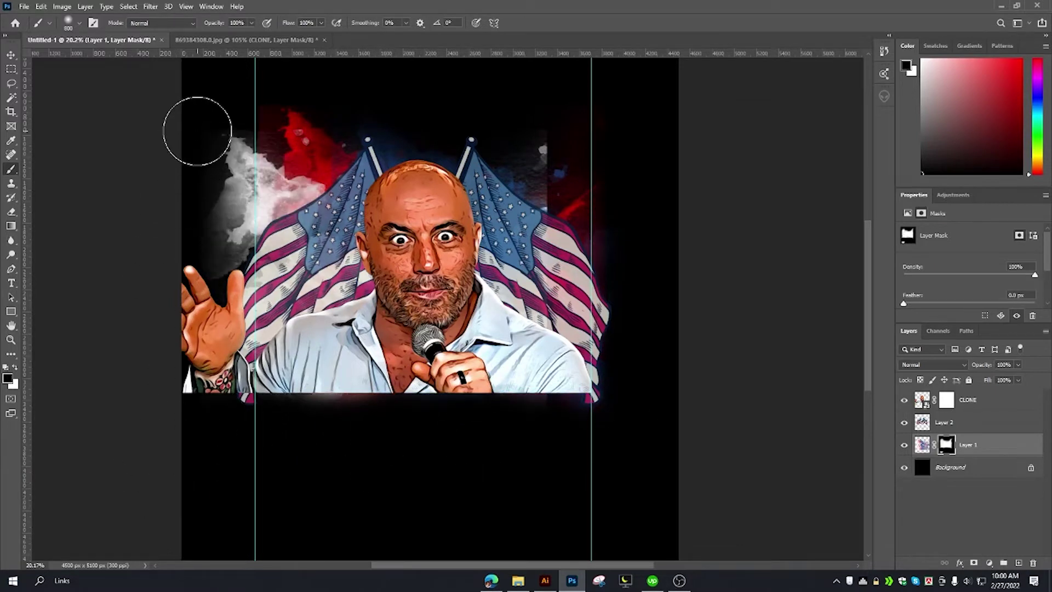
drag(197, 131, 235, 381)
drag(240, 153, 207, 183)
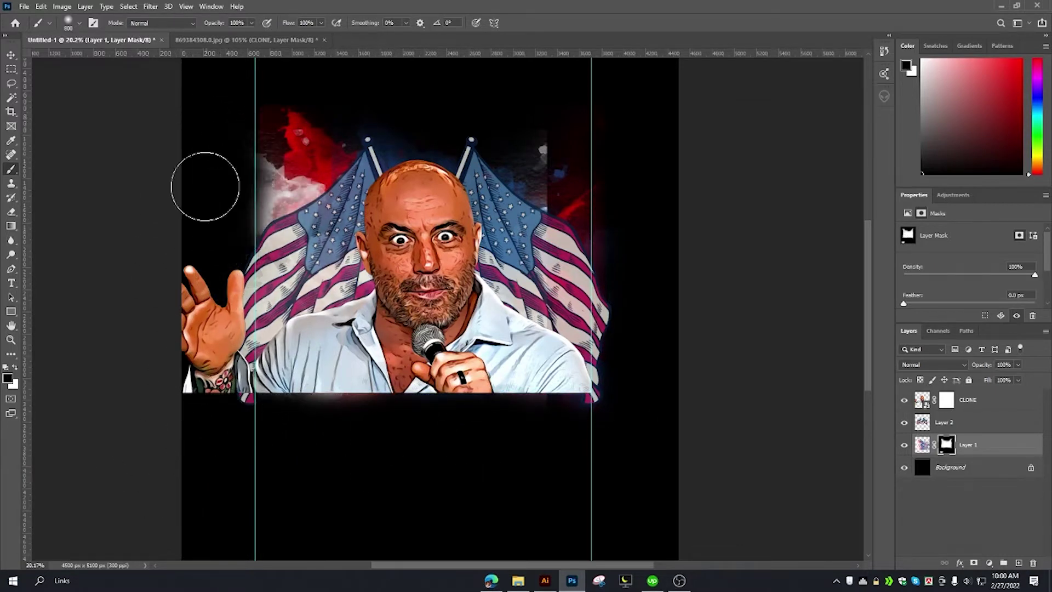
key(ctrl+z)
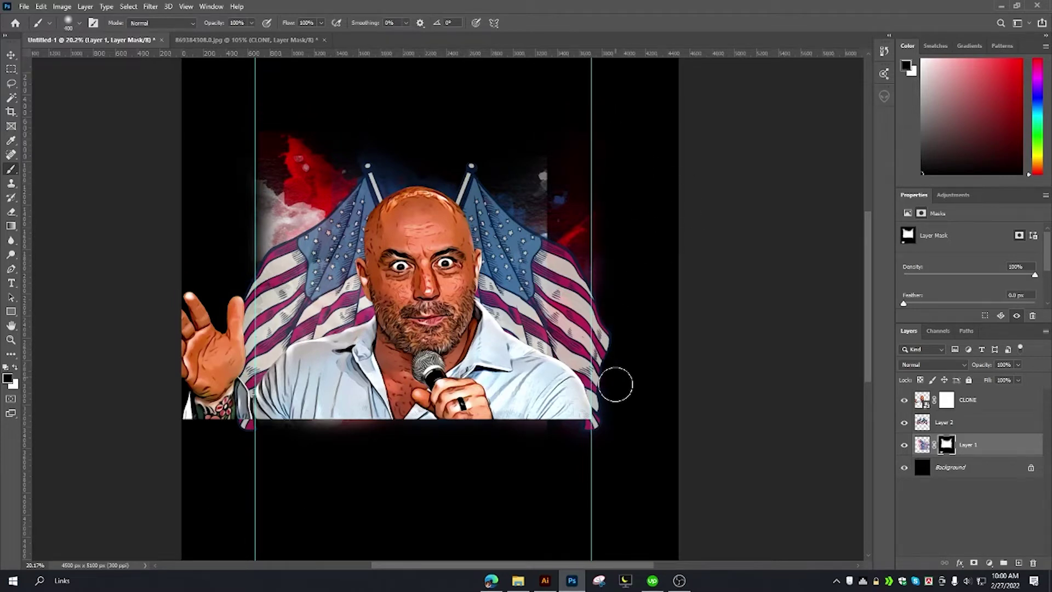
scroll(518, 410, down, 2)
scroll(519, 411, up, 1)
scroll(516, 387, down, 2)
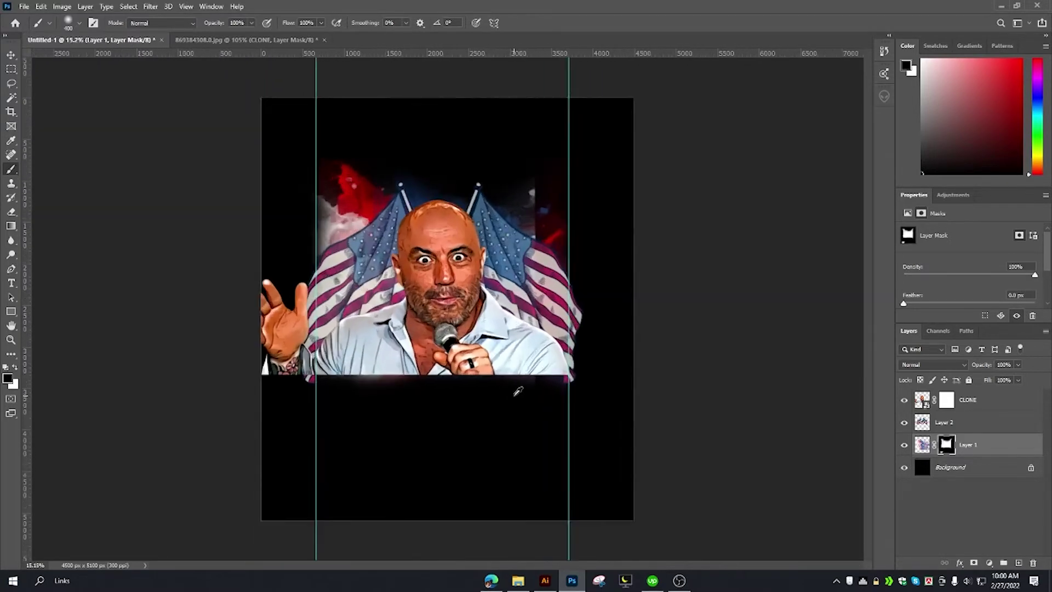
scroll(493, 342, up, 2)
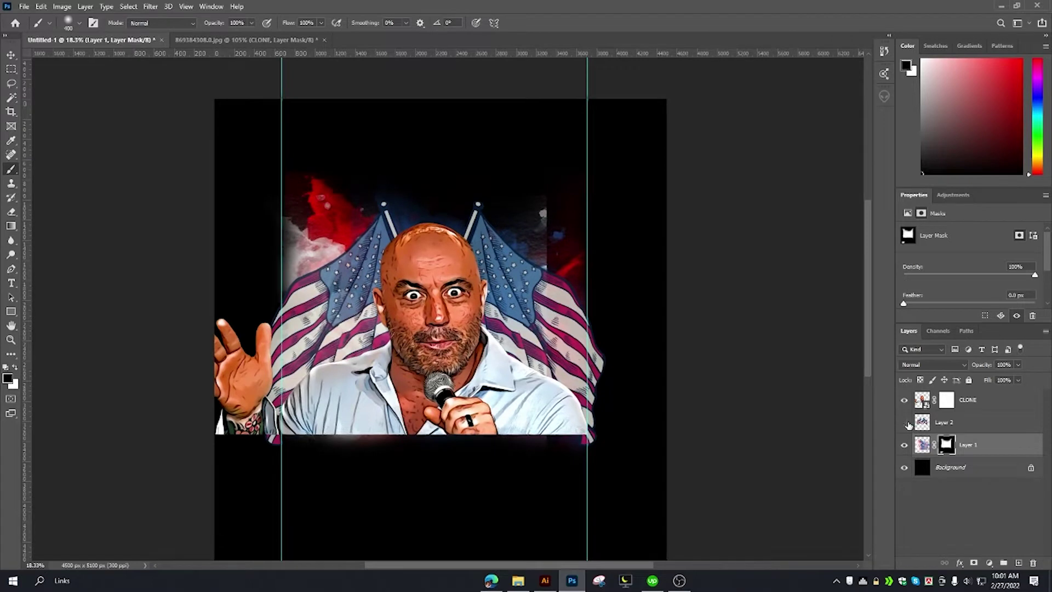
Add a layer mask to the flag layer (Layer 2), then reselect the Layer 1 and CLONE masks.
click(904, 422)
click(905, 400)
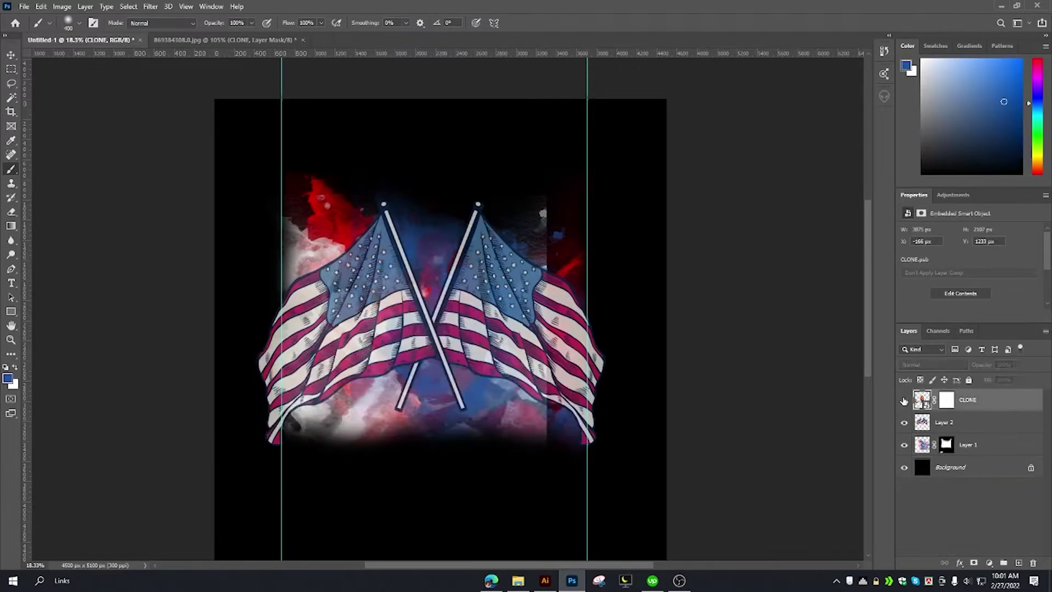
click(943, 423)
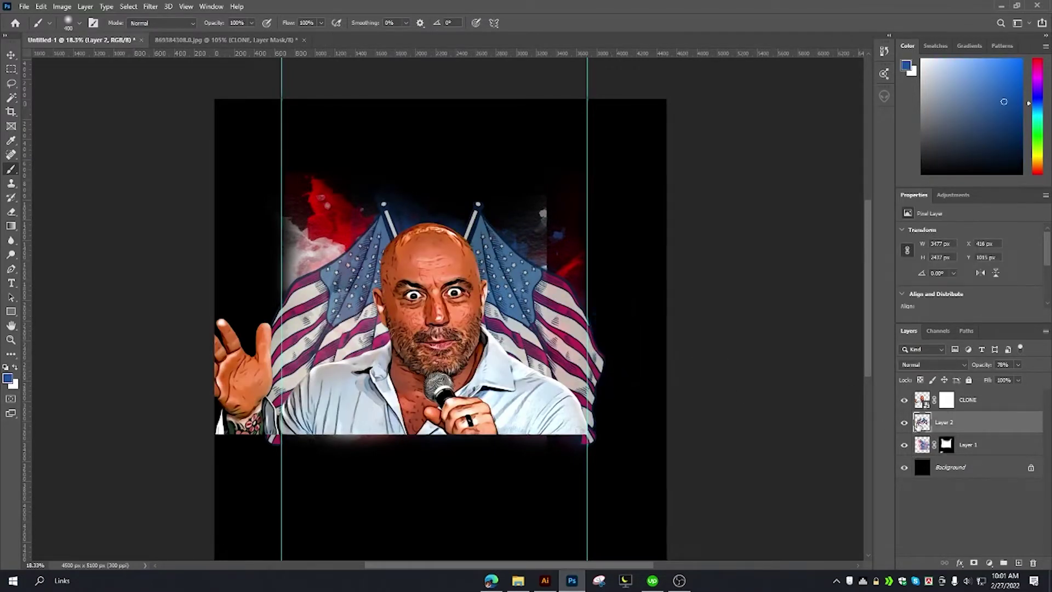
click(974, 563)
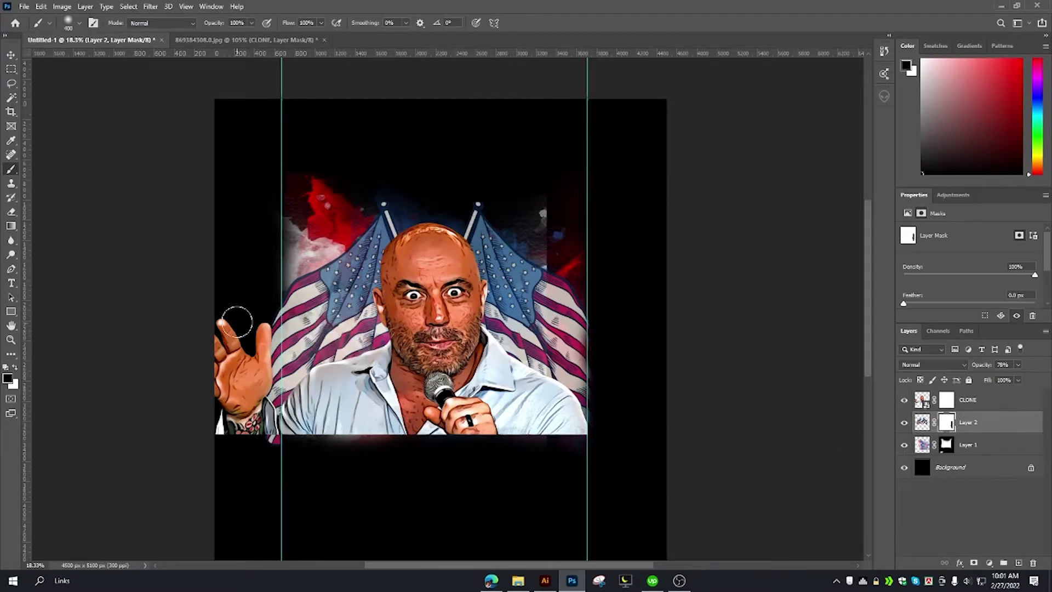
click(968, 448)
click(945, 400)
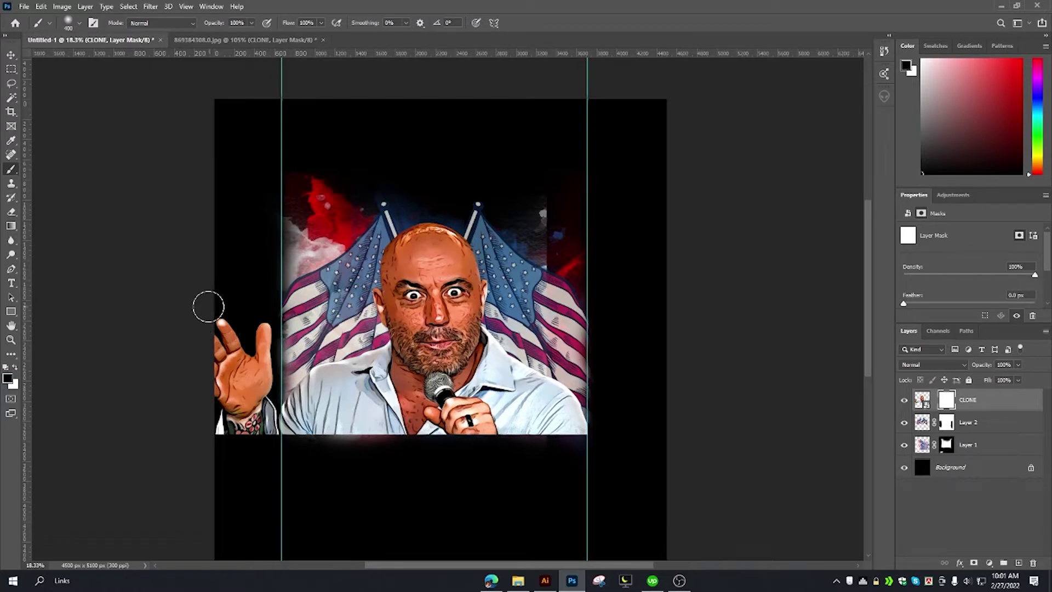
Hide the hand on the left by filling a rectangular selection on the CLONE mask.
key(m)
drag(142, 219, 181, 276)
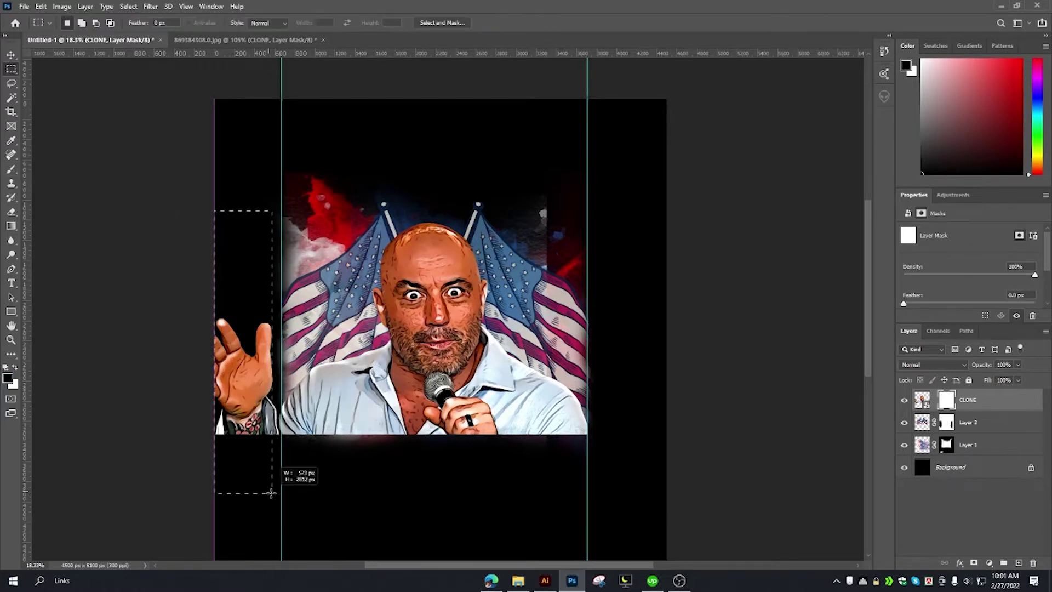
key(alt+BackSpace)
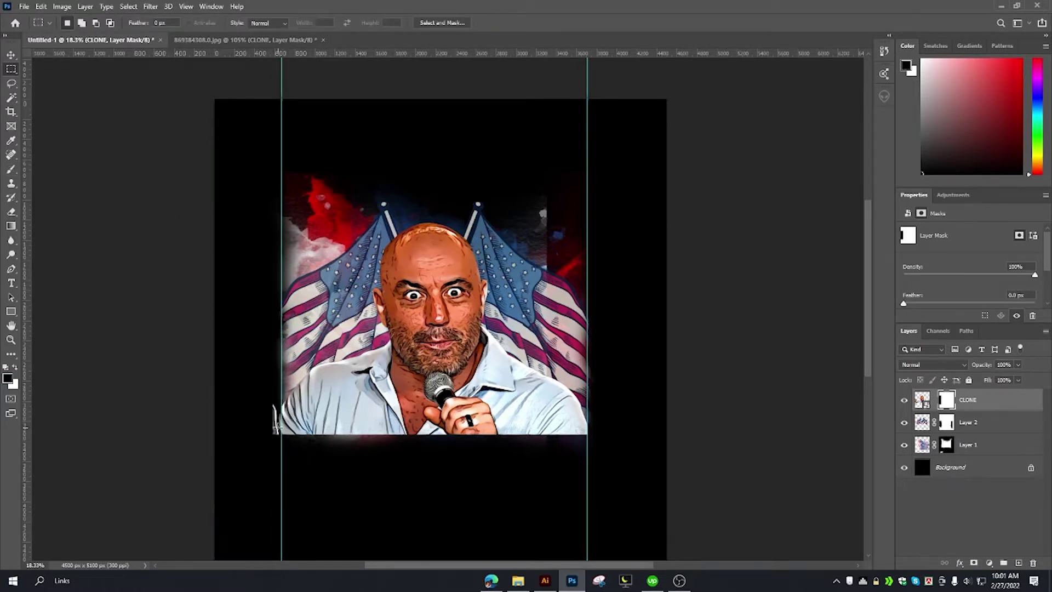
key(b)
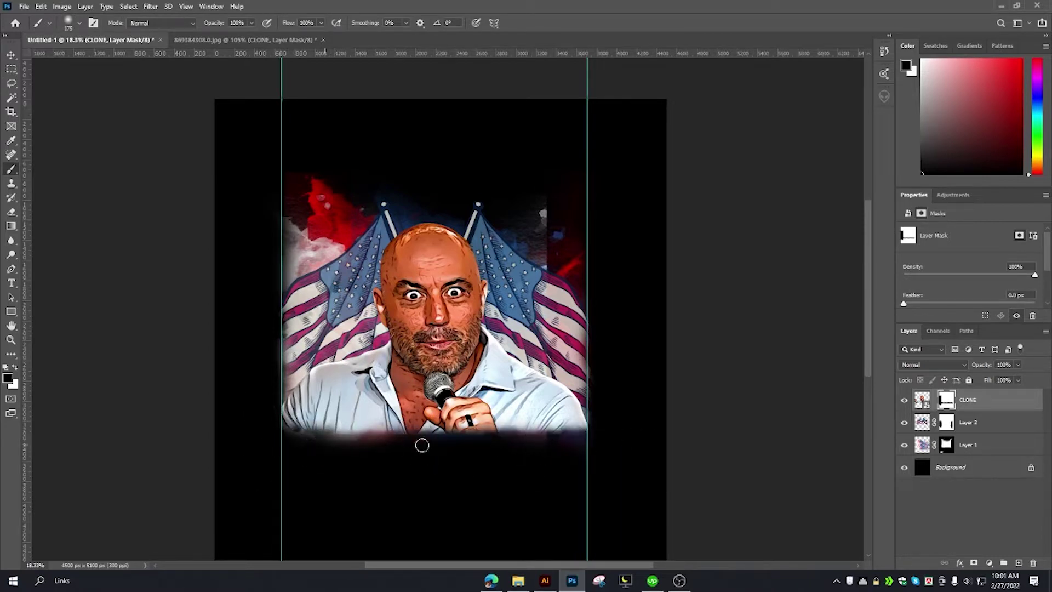
scroll(520, 385, down, 2)
scroll(485, 281, down, 1)
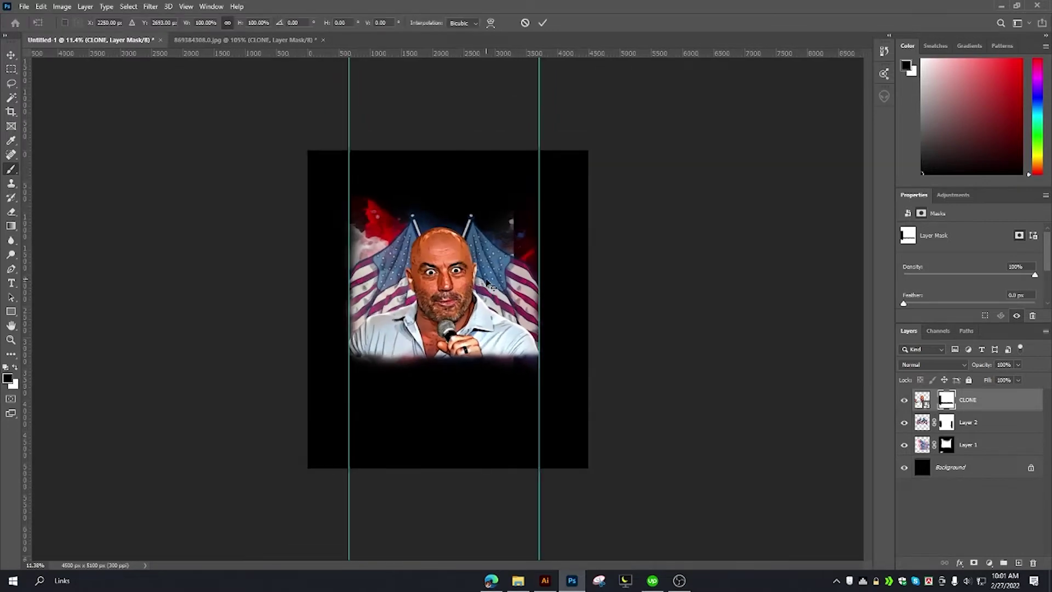
Stretch the CLONE mask to about 106.68% height, keeping the portrait at its original size.
key(ctrl+t)
click(526, 23)
key(b)
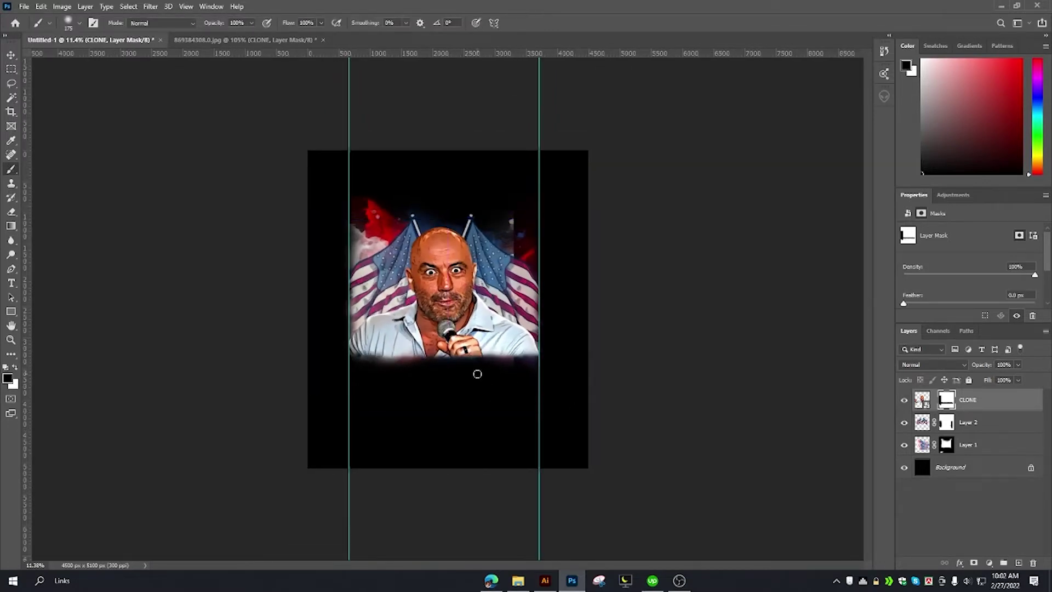
key(ctrl+t)
drag(446, 418, 453, 431)
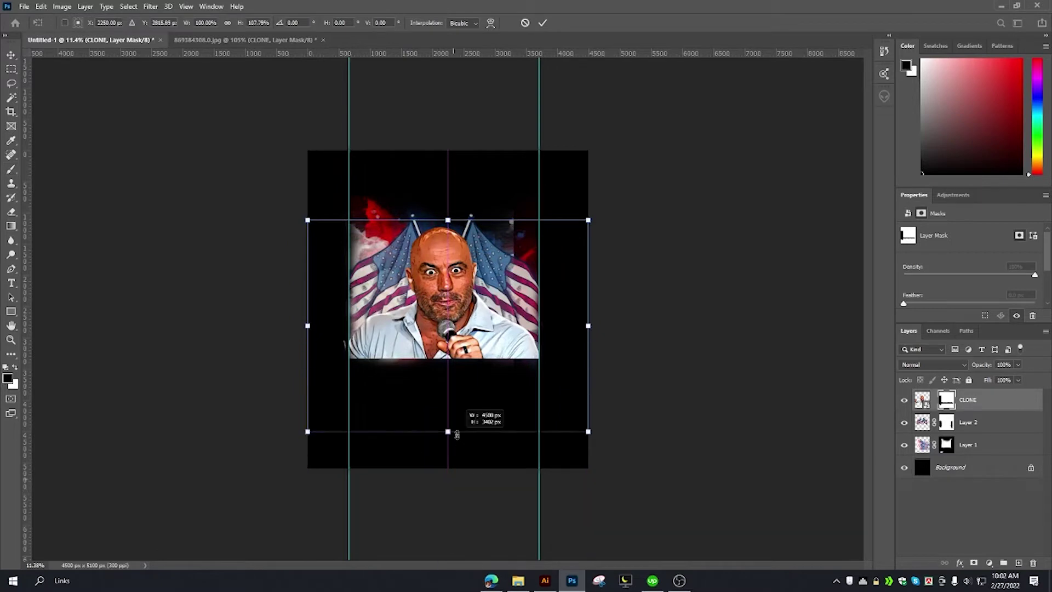
key(Return)
click(922, 400)
key(ctrl+t)
drag(418, 357, 420, 430)
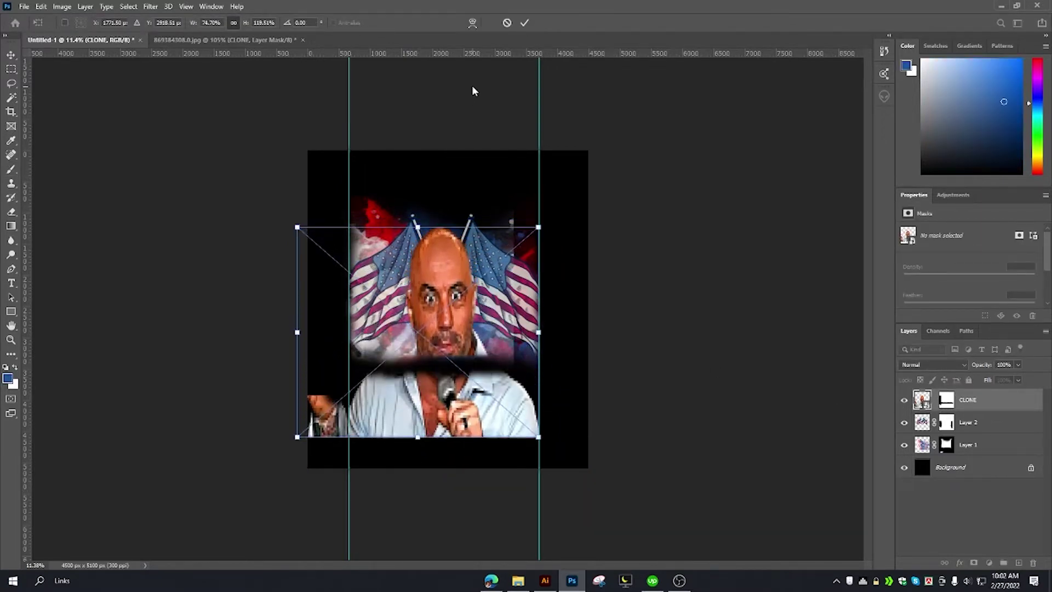
key(Escape)
click(947, 402)
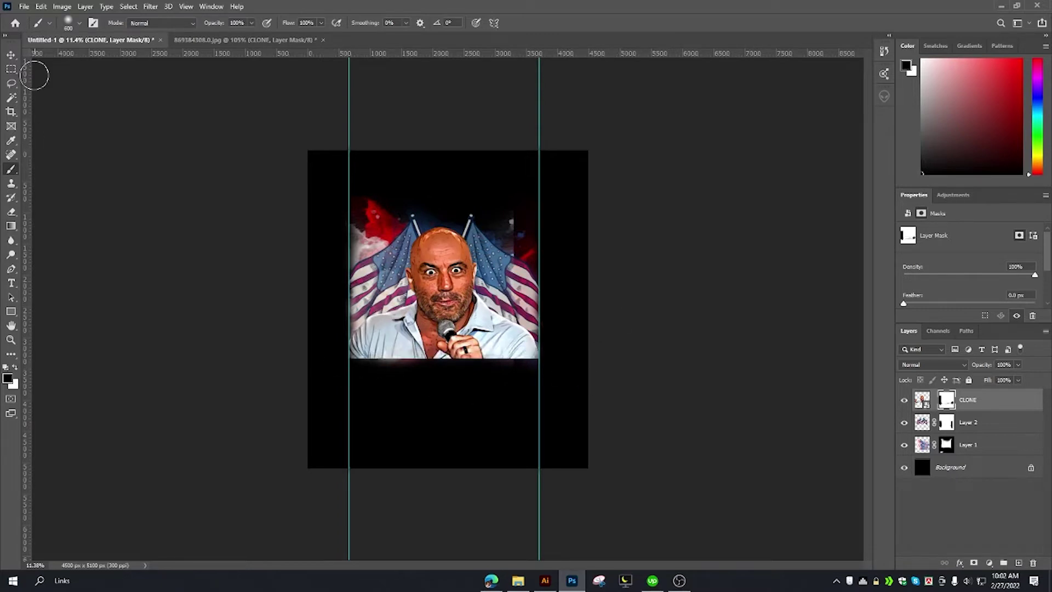
Pick a large Free Lightning brush and fade the portrait's bottom into black.
click(68, 23)
click(21, 160)
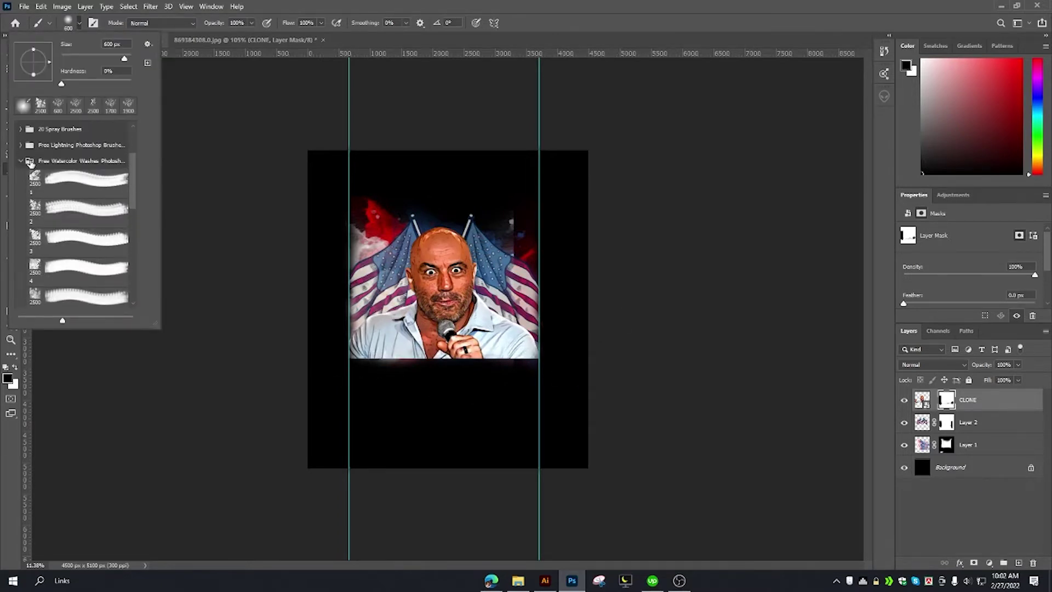
click(21, 144)
scroll(38, 219, down, 5)
scroll(38, 219, down, 5)
scroll(134, 204, down, 5)
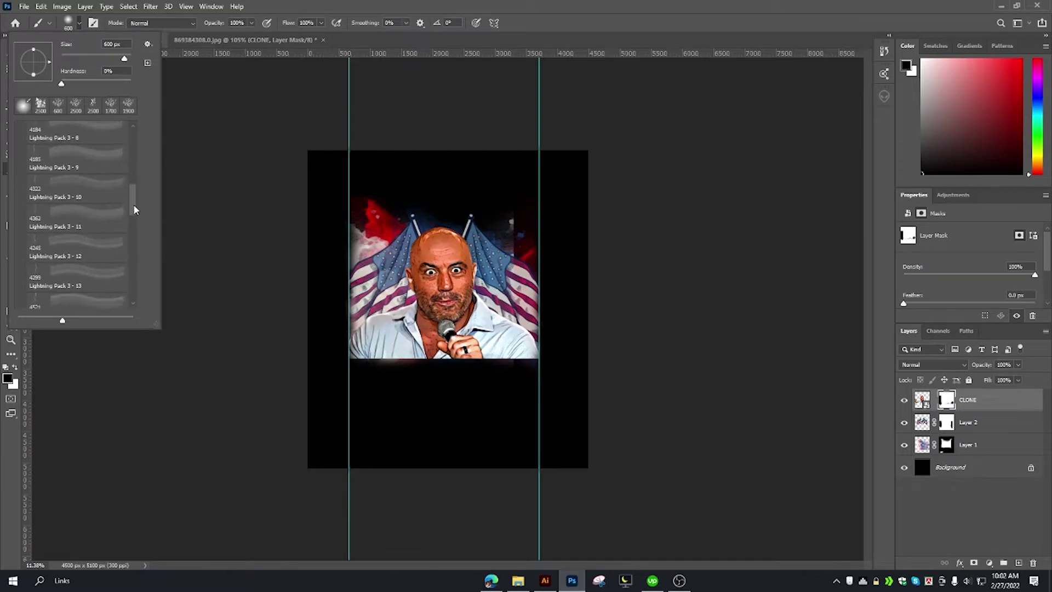
scroll(134, 209, down, 5)
click(77, 293)
key(Return)
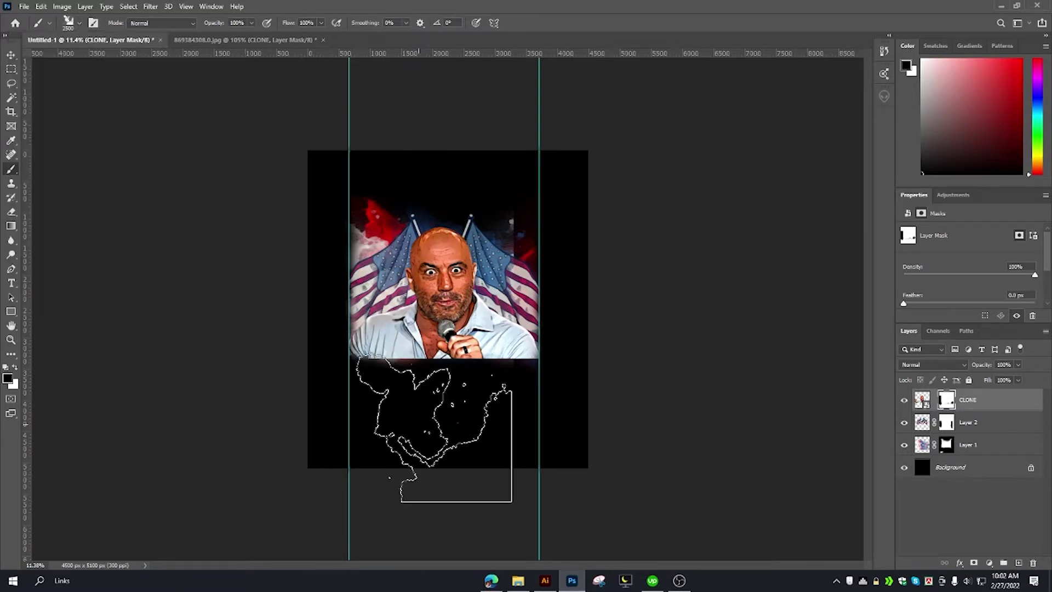
drag(434, 428, 437, 434)
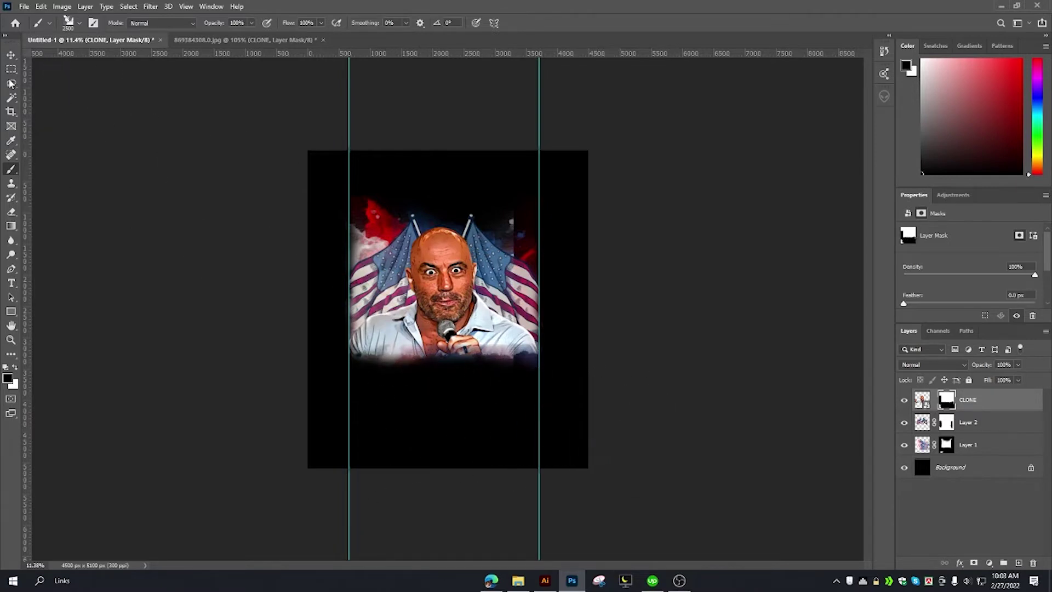
Paint black on Layer 1's mask to darken the top of the flag texture.
click(11, 55)
scroll(452, 283, down, 2)
scroll(453, 282, up, 3)
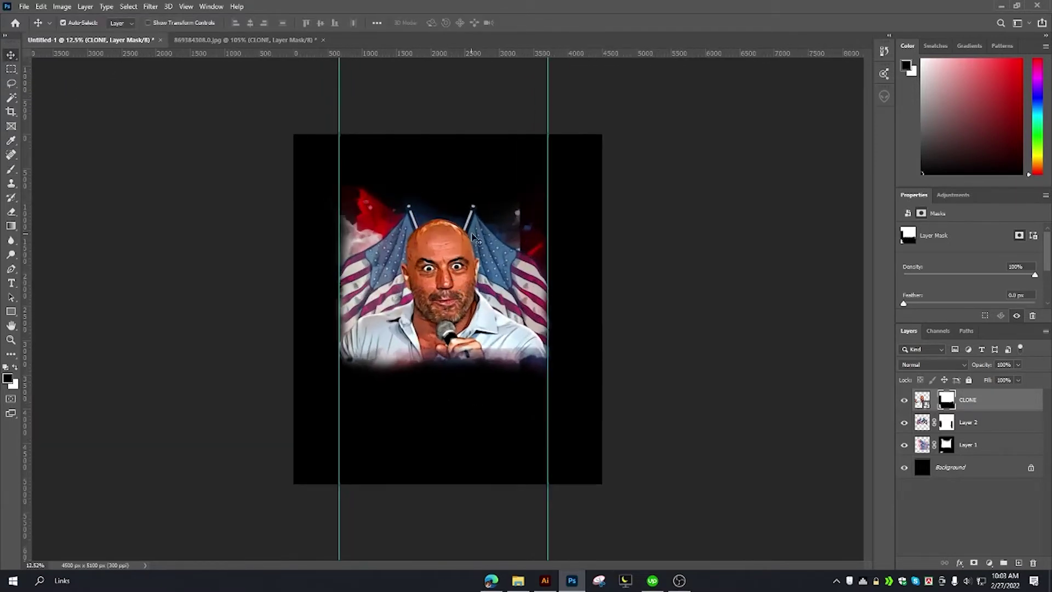
click(943, 423)
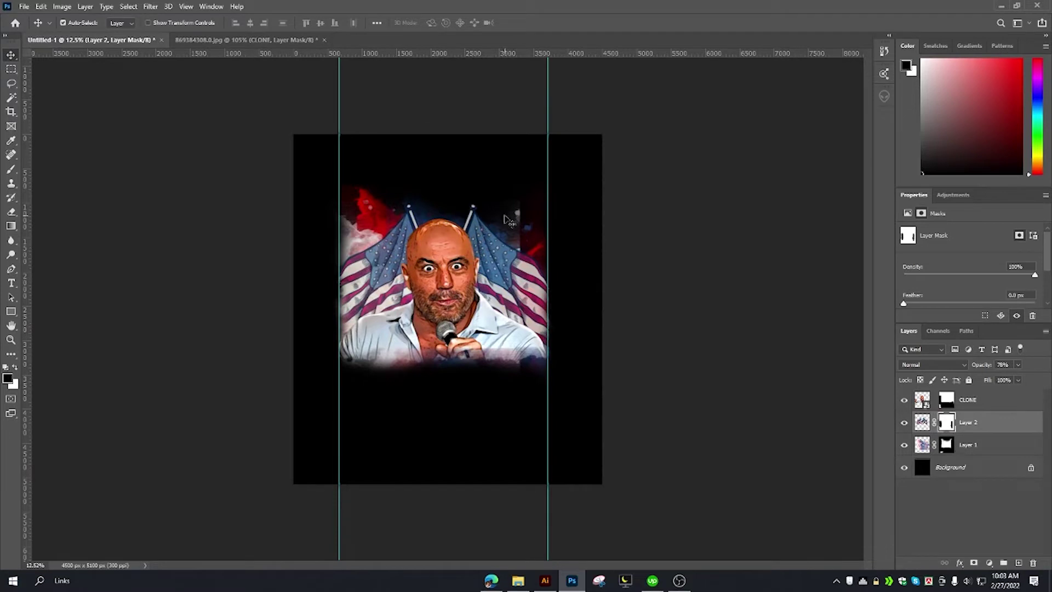
key(b)
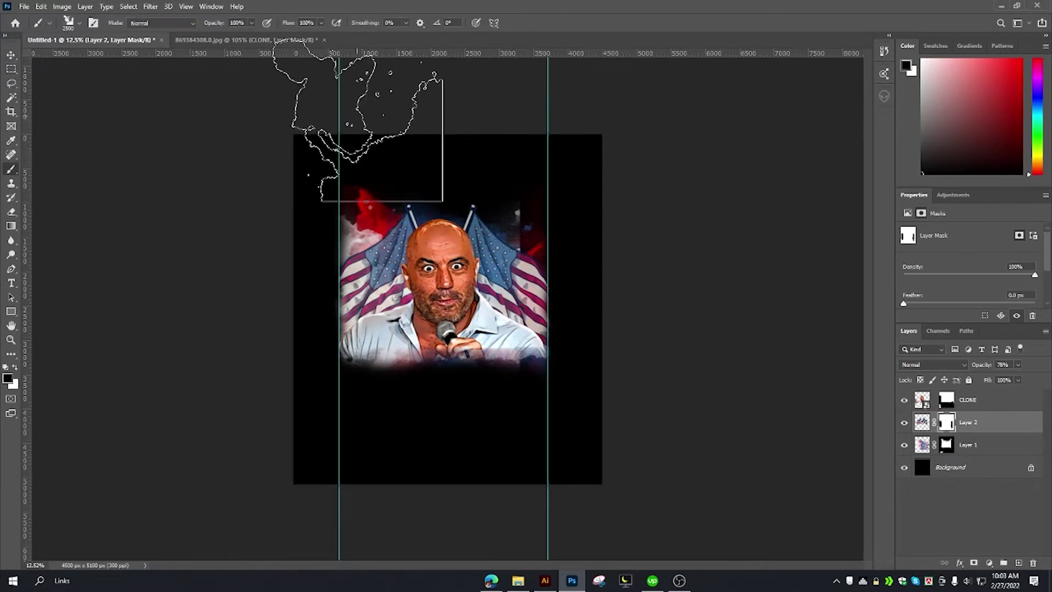
click(945, 444)
drag(329, 121, 454, 142)
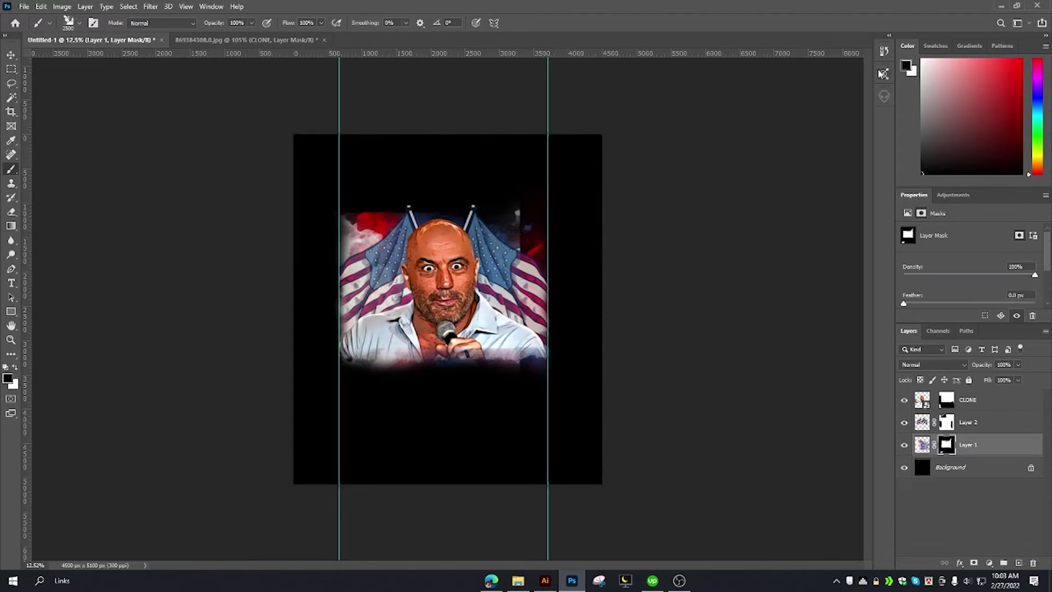
click(210, 6)
Set the brush tip angle to 165° and briefly hide Layers 1 and 2 to compare.
click(247, 104)
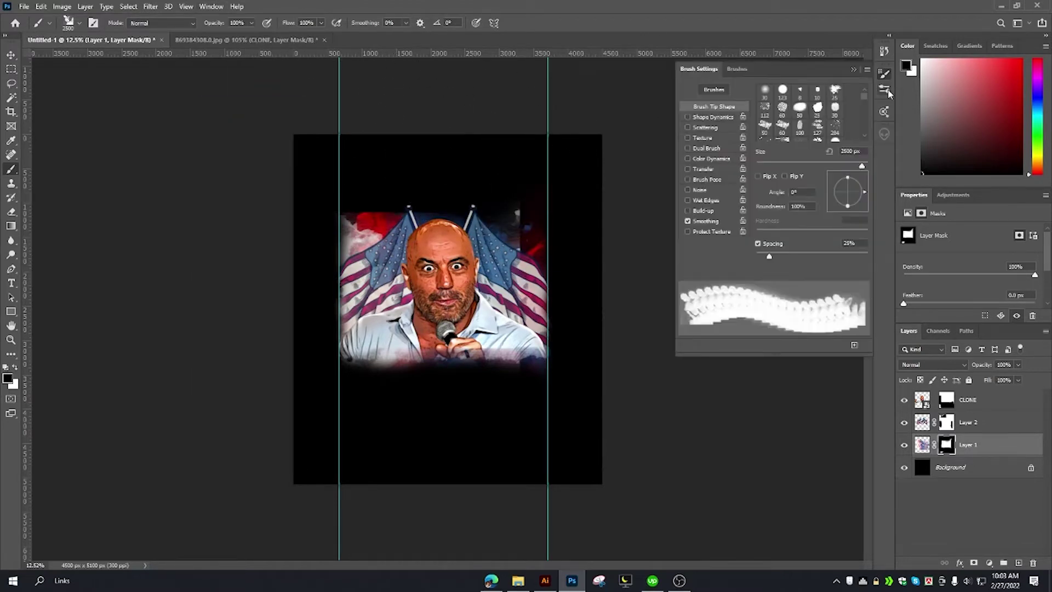
mouse_move(864, 194)
mouse_down()
mouse_move(813, 199)
mouse_move(827, 187)
mouse_up()
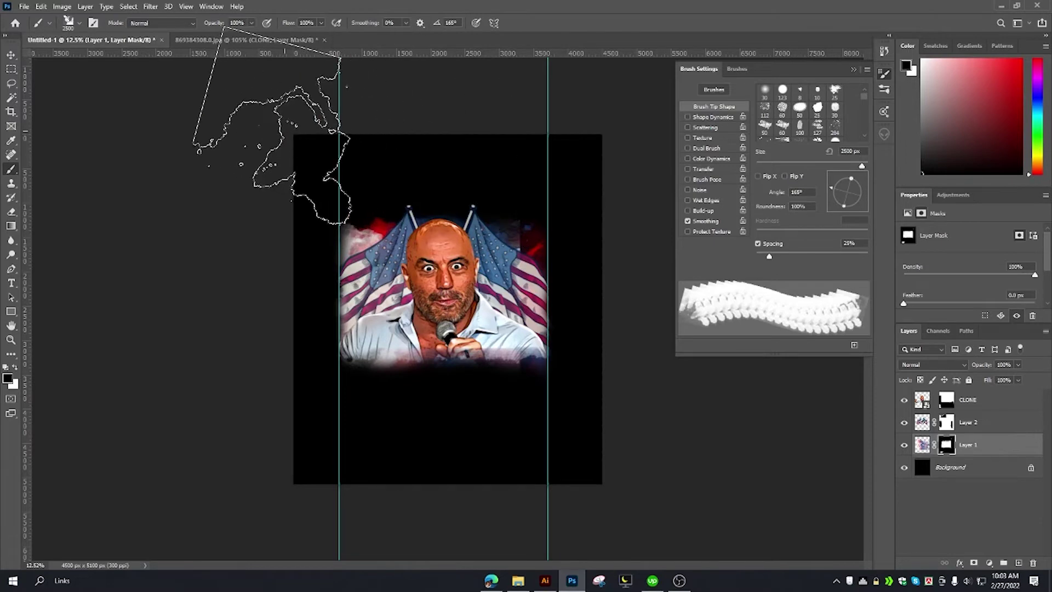
click(853, 69)
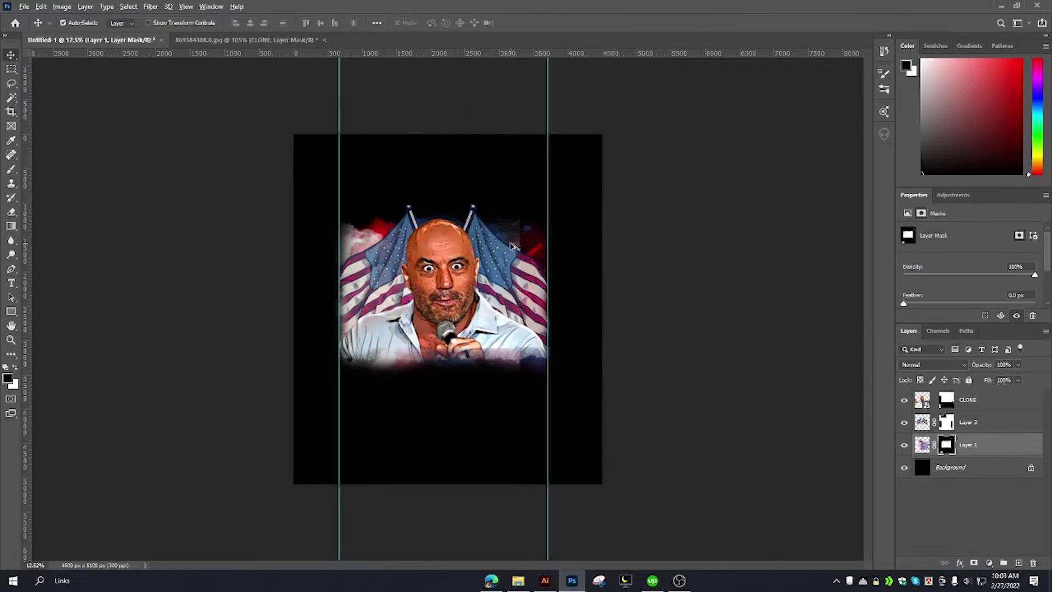
key(v)
scroll(526, 256, up, 2)
scroll(517, 260, up, 1)
scroll(501, 271, up, 1)
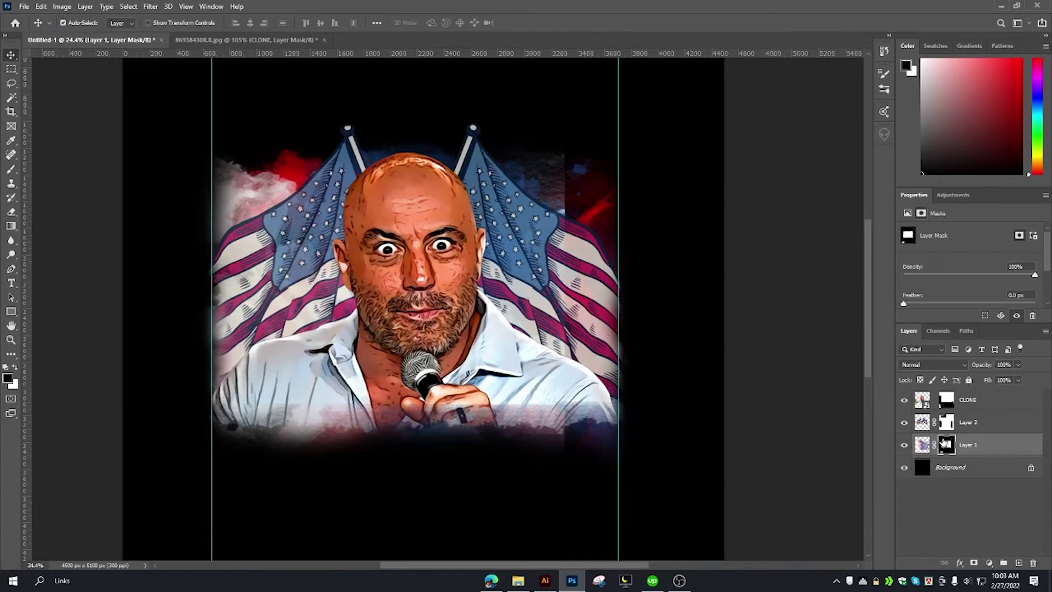
click(909, 445)
click(904, 423)
click(904, 422)
Paint white at 1000 px on the CLONE mask to reveal the shirt and lower flags.
click(946, 405)
key(b)
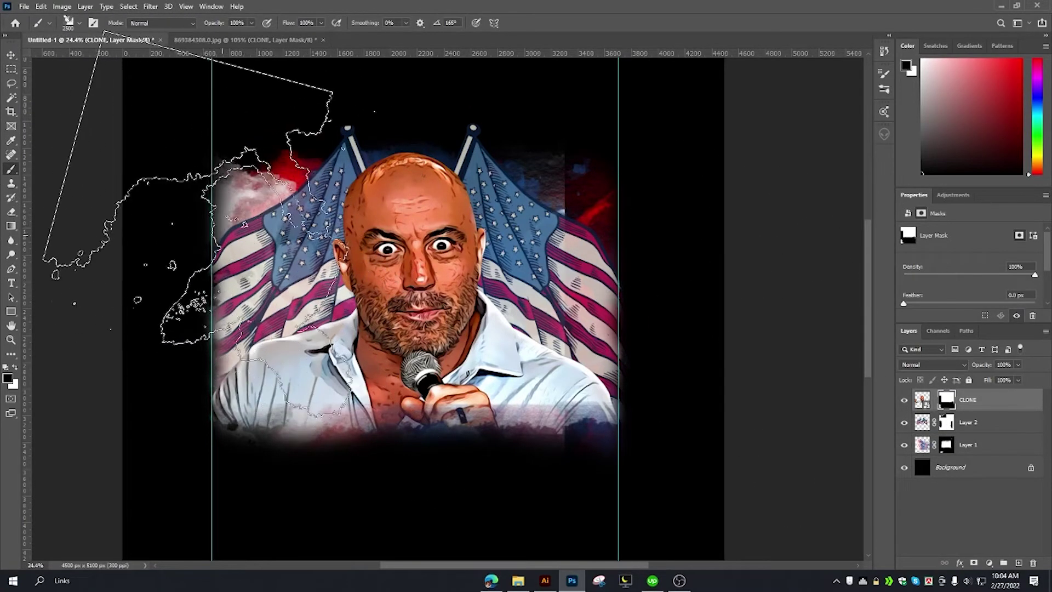
key(x)
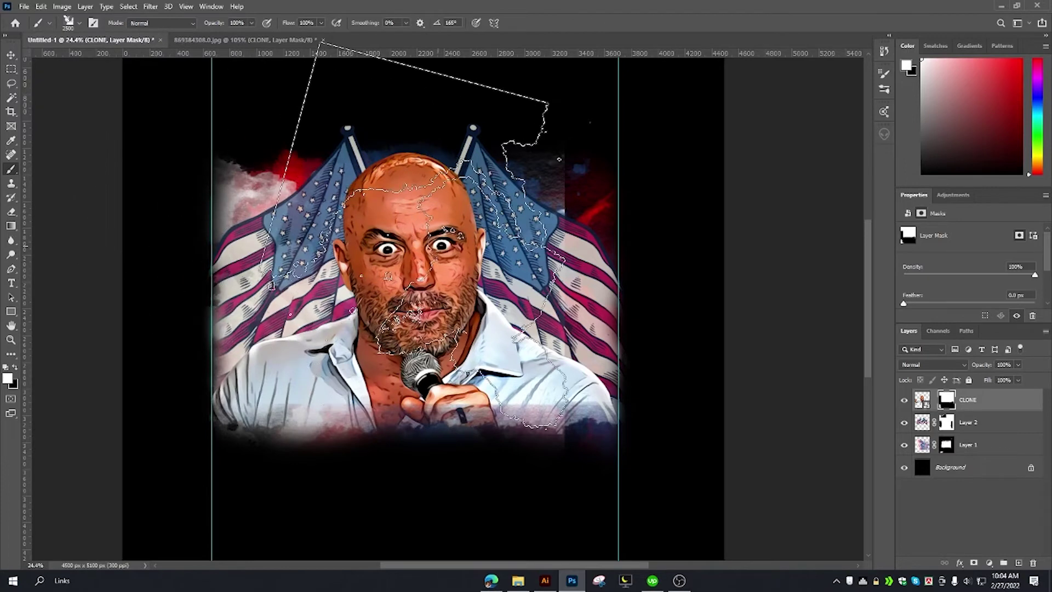
key(bracketleft)
key(bracketleft)
key(bracketleft)
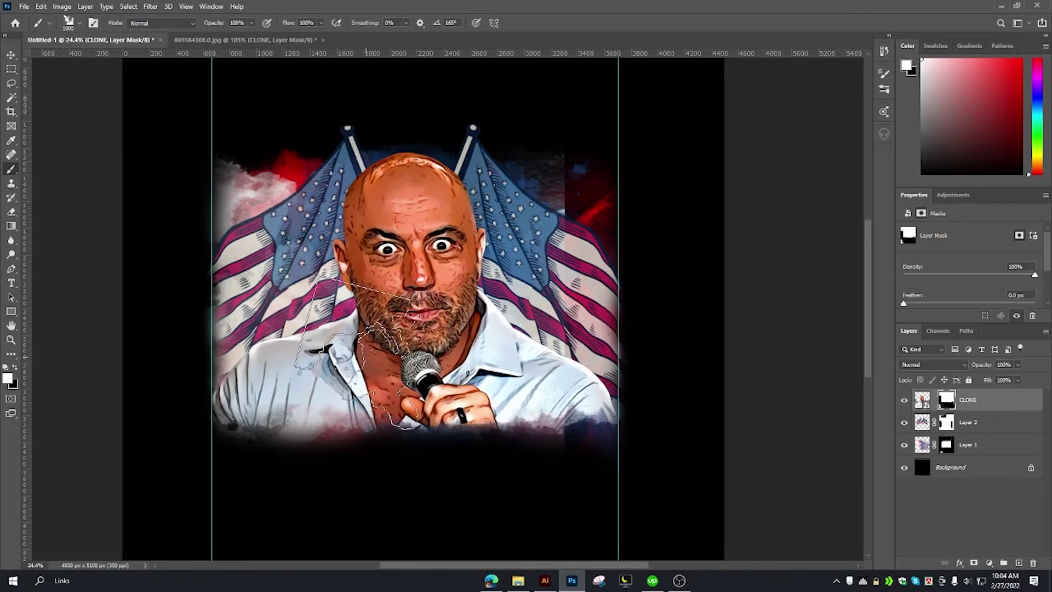
drag(263, 350, 293, 350)
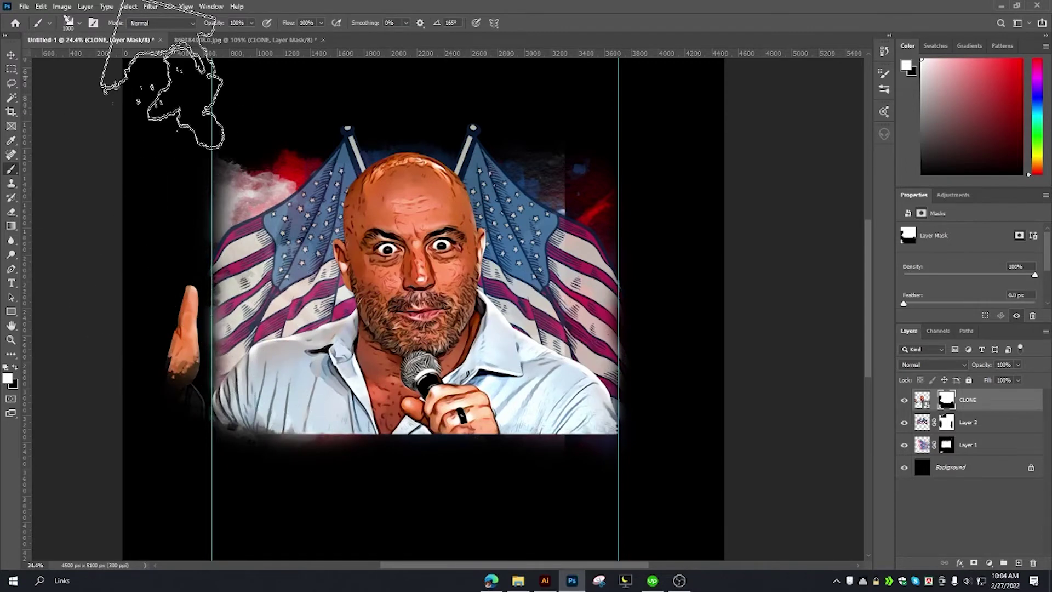
Paint out the stray hand left of the portrait with a 500 px black brush.
click(80, 22)
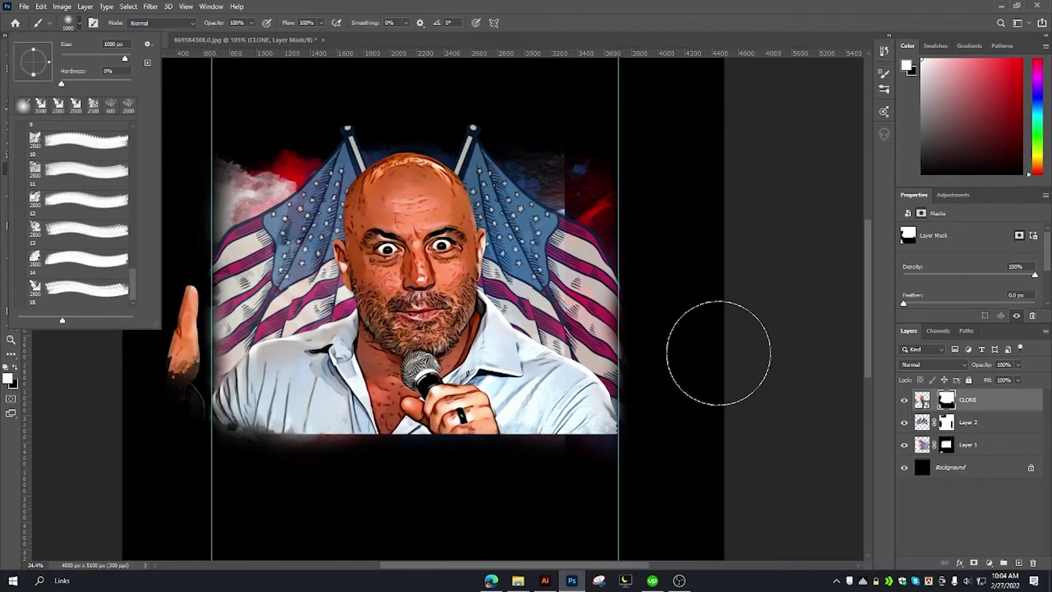
click(718, 353)
key(bracketleft)
key(bracketleft)
key(bracketleft)
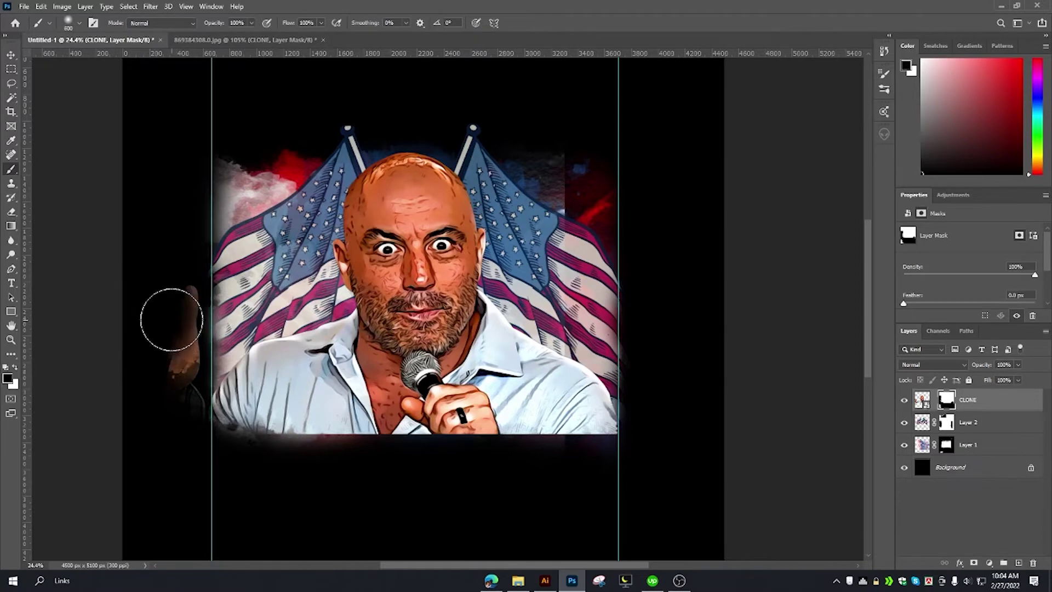
drag(169, 317, 168, 329)
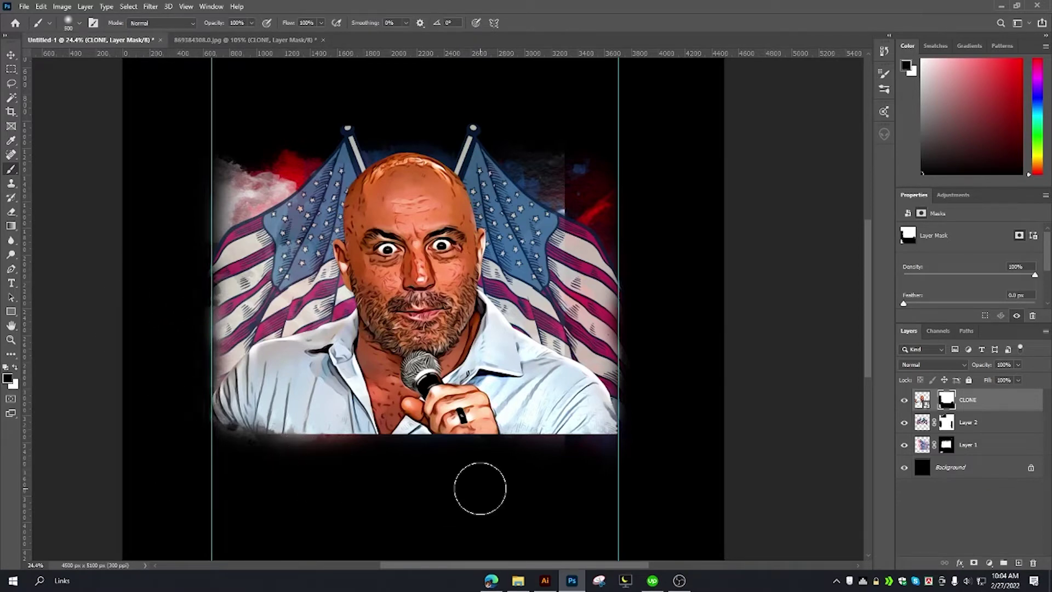
Roughen the portrait's bottom edge using brush preset 10 at about 400 px.
click(77, 22)
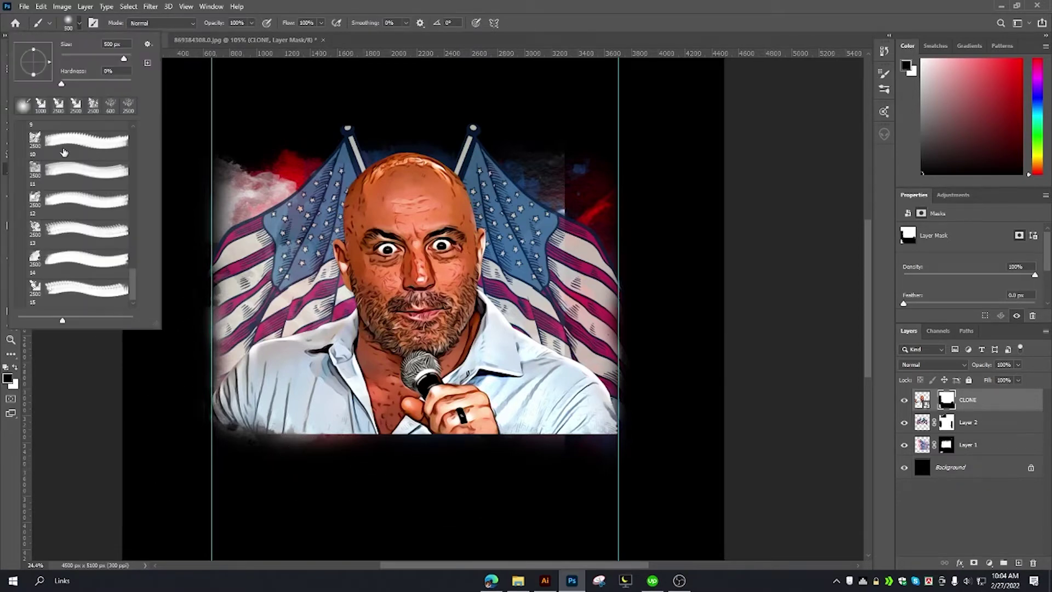
click(39, 139)
scroll(444, 392, down, 3)
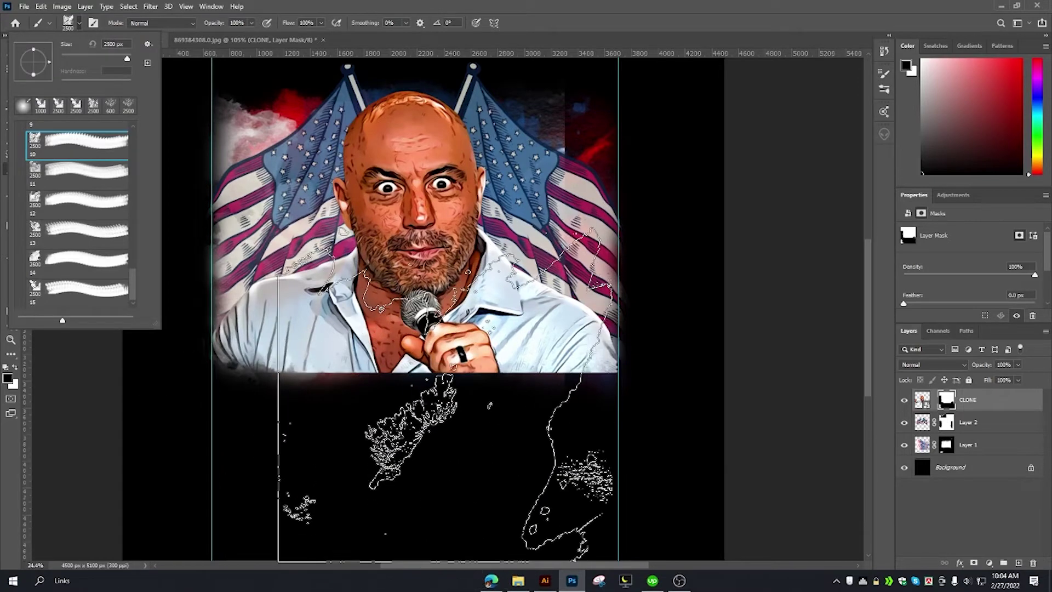
click(767, 378)
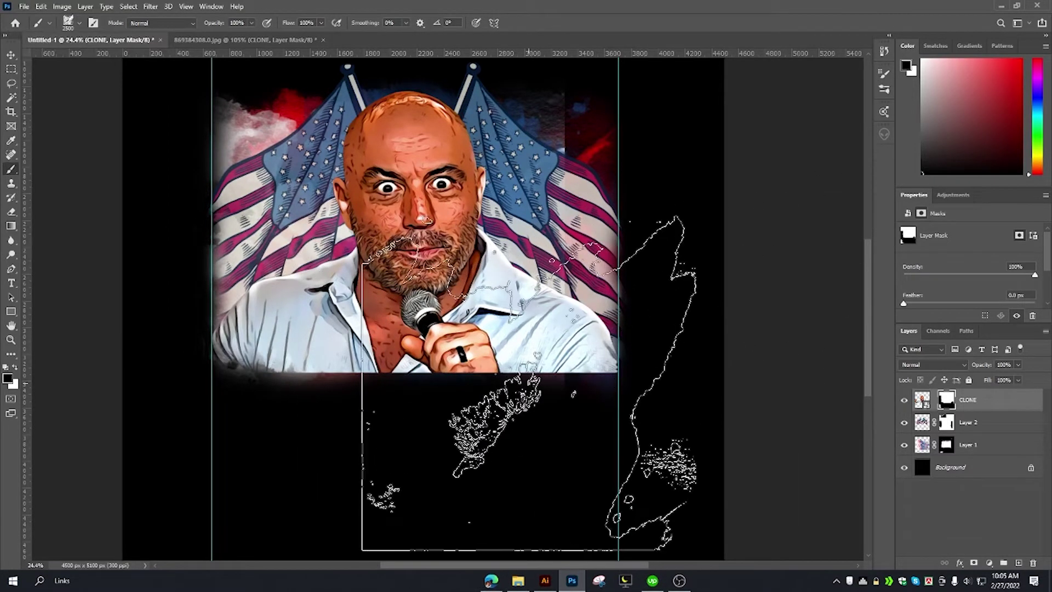
key(bracketleft)
key(bracketleft)
key(bracketleft)
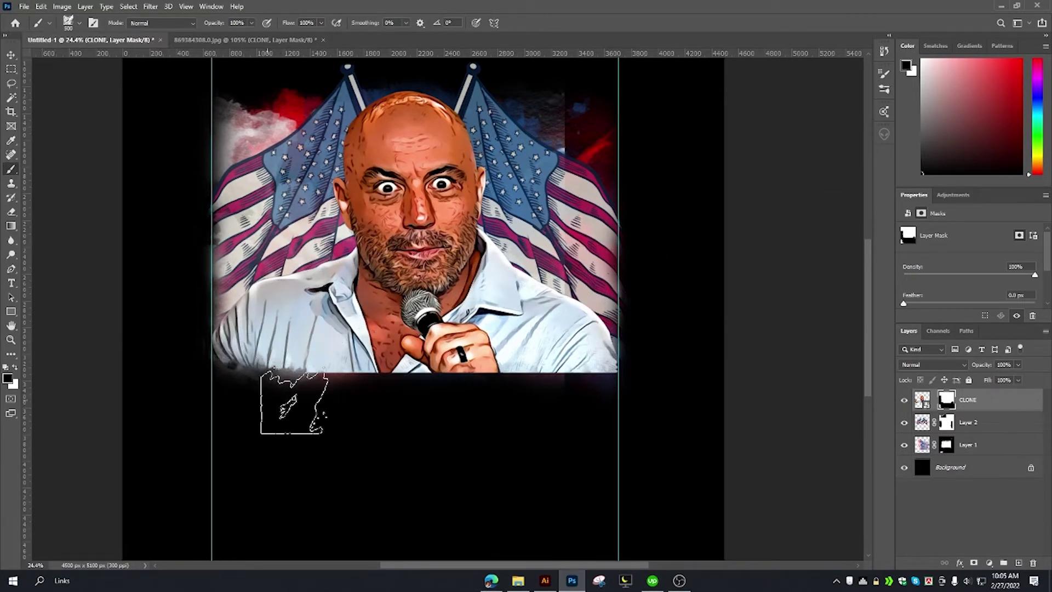
drag(294, 403, 612, 396)
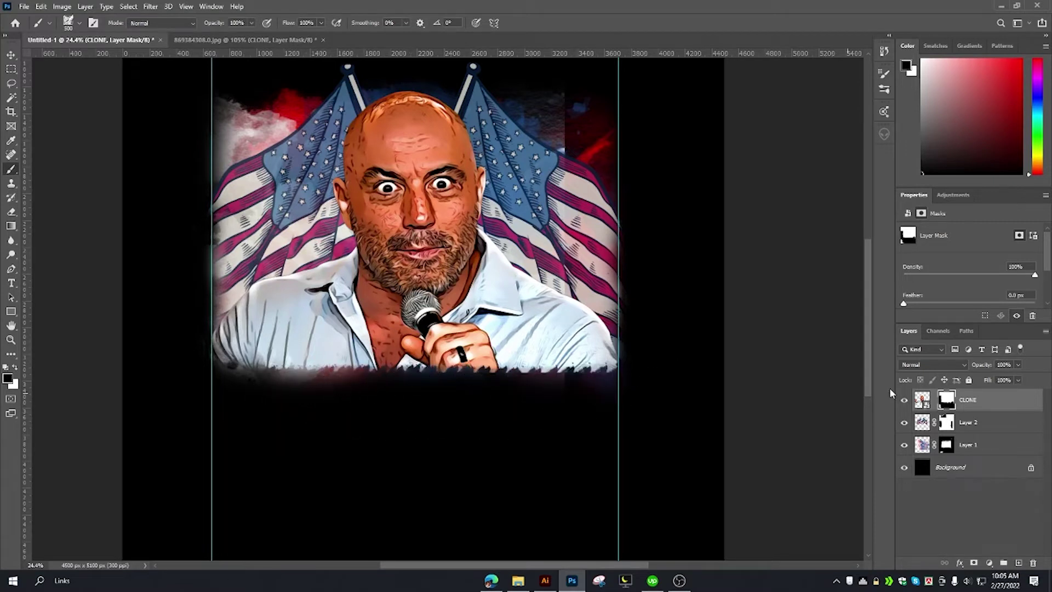
click(946, 445)
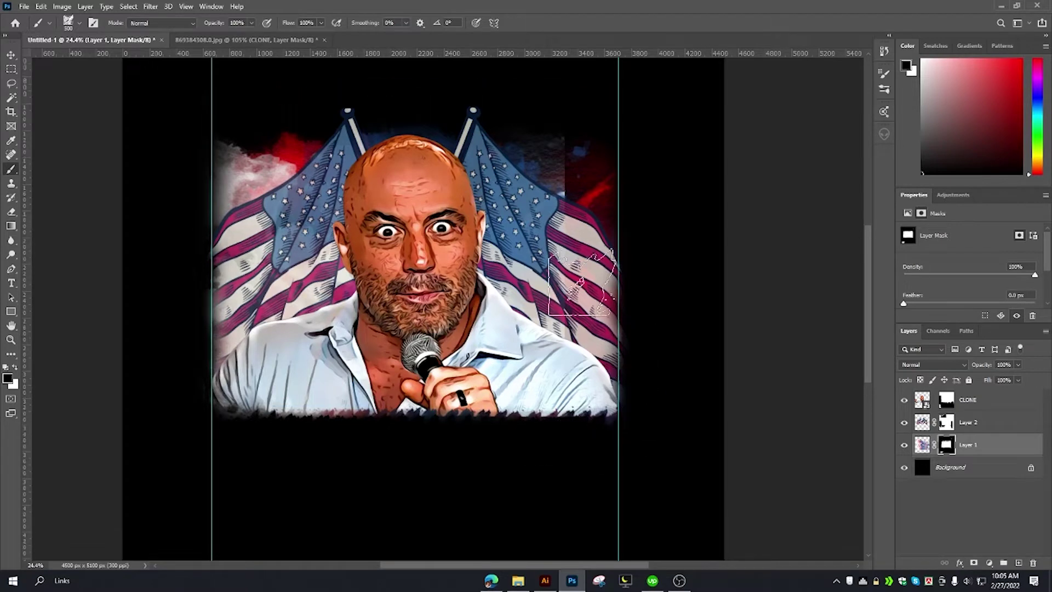
scroll(581, 282, down, 3)
scroll(542, 257, up, 1)
click(14, 56)
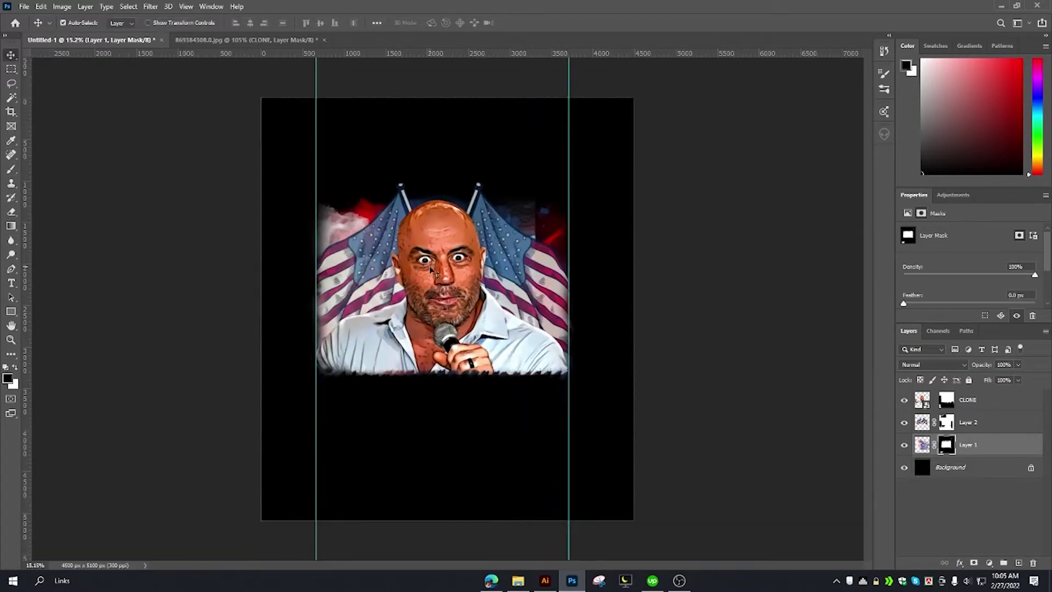
scroll(445, 240, up, 2)
scroll(445, 240, down, 1)
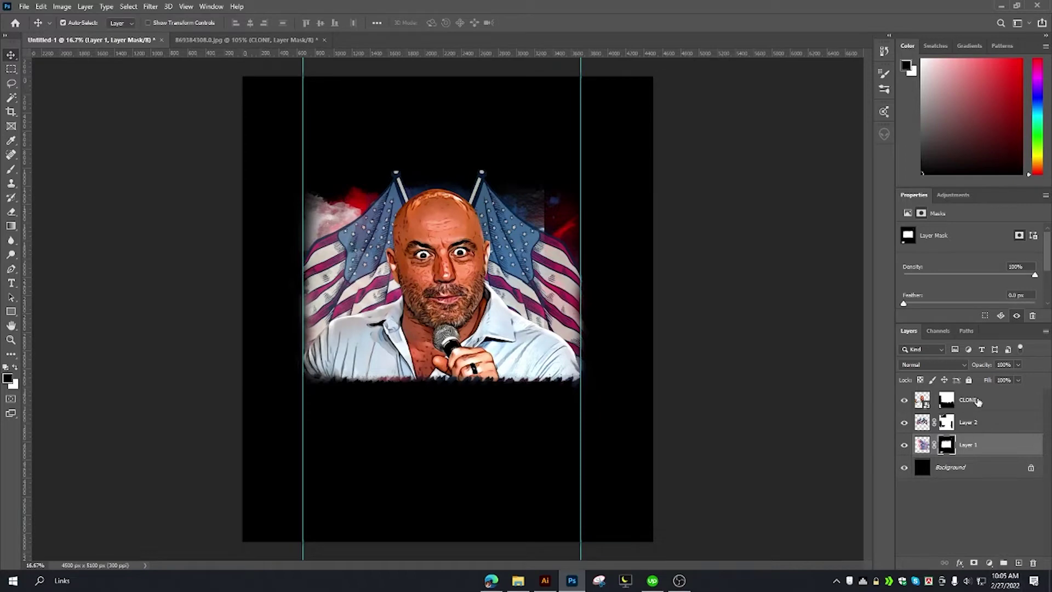
Add a new empty layer above the CLONE layer.
click(978, 402)
click(1018, 562)
click(61, 6)
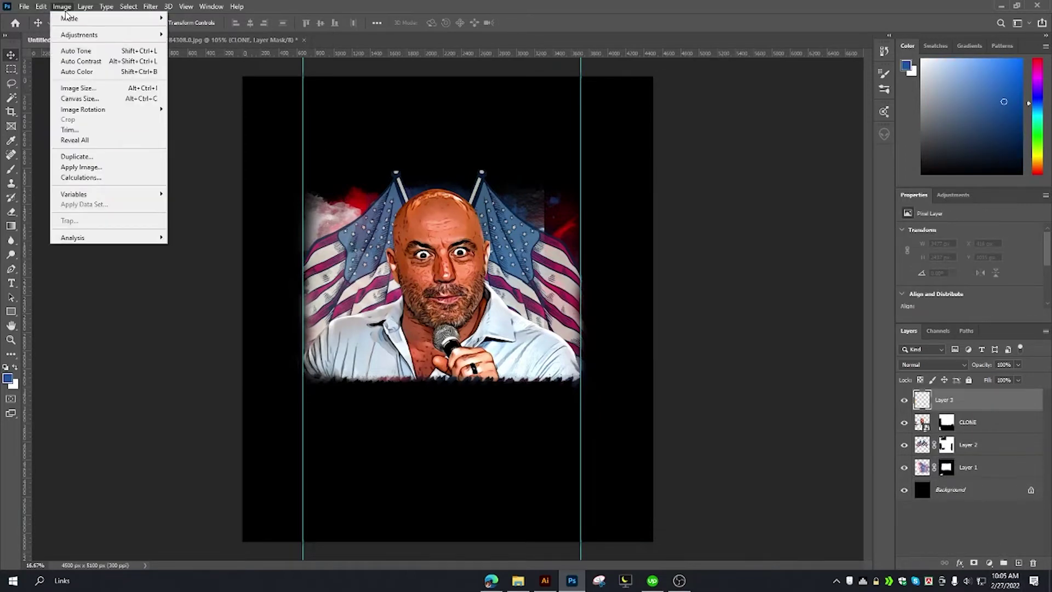
Choose a spray brush from the Free Spray Photoshop Brushes 14 group.
key(b)
click(76, 22)
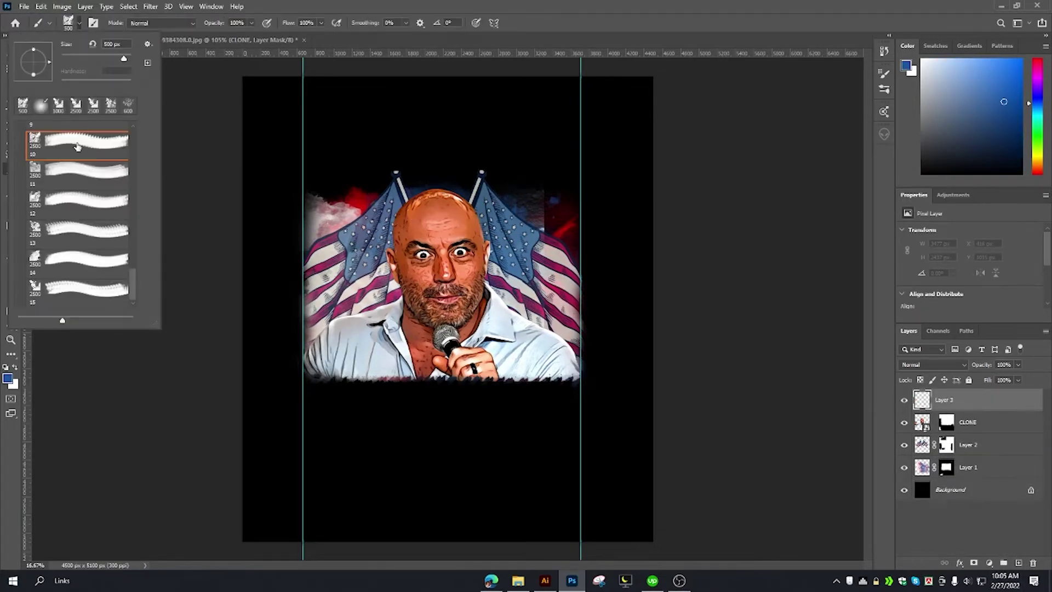
scroll(77, 146, up, 3)
scroll(66, 175, up, 3)
scroll(44, 208, up, 3)
scroll(25, 235, up, 2)
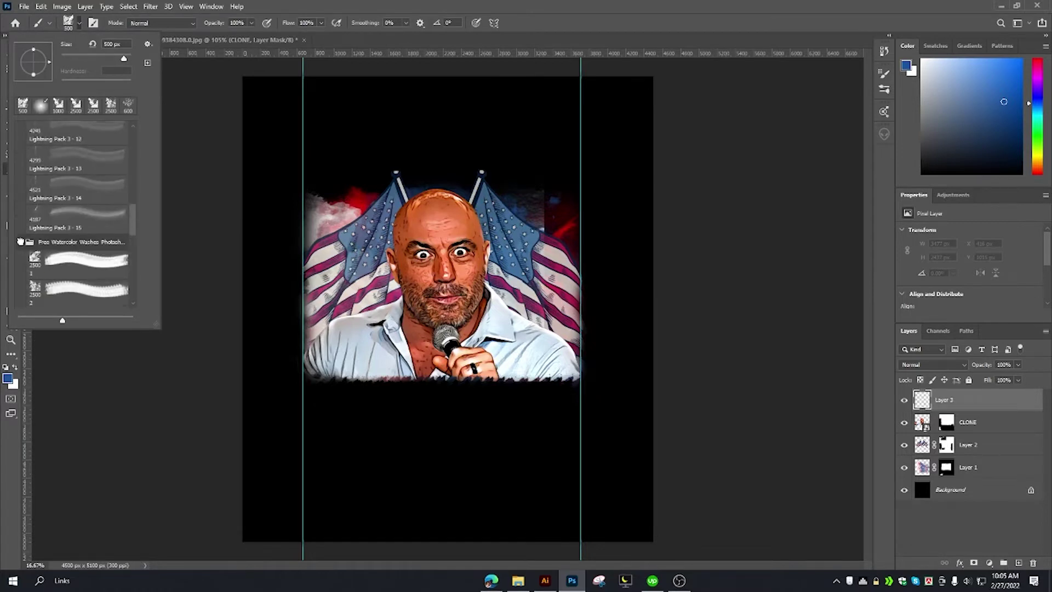
click(21, 241)
scroll(19, 230, up, 3)
click(17, 223)
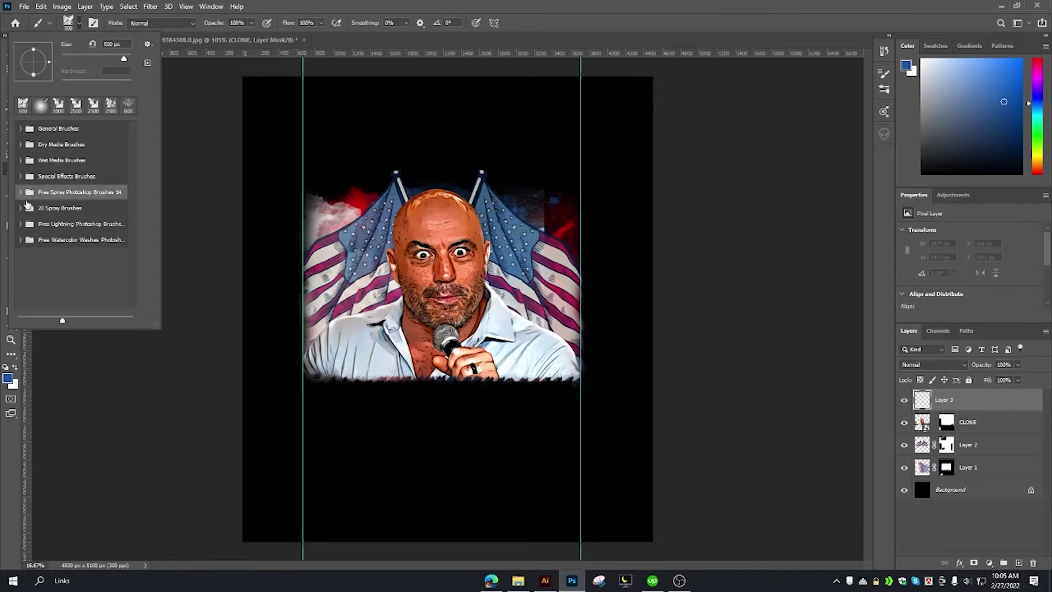
click(20, 192)
click(34, 266)
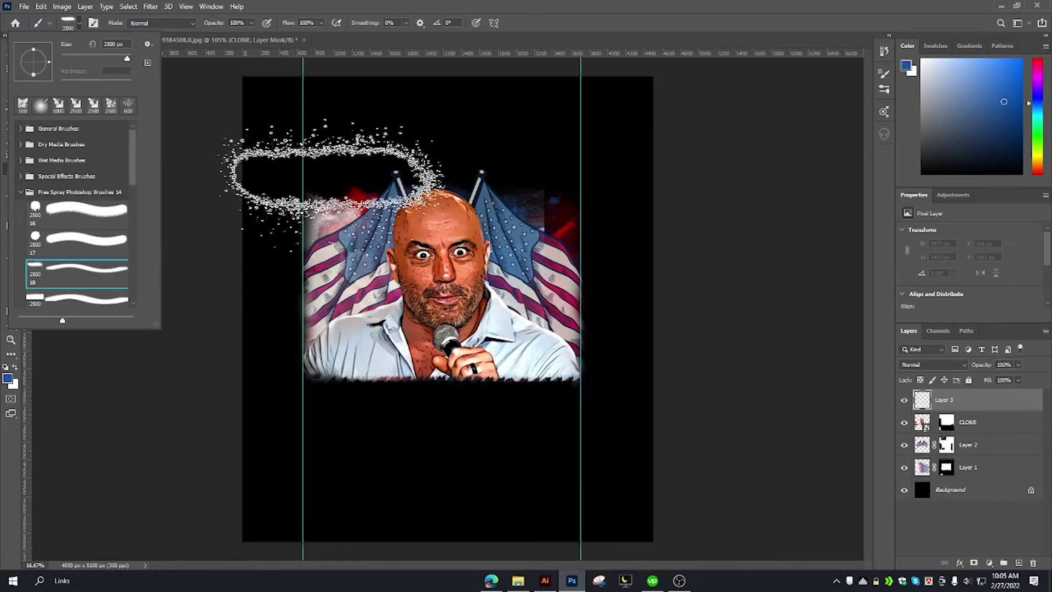
click(441, 430)
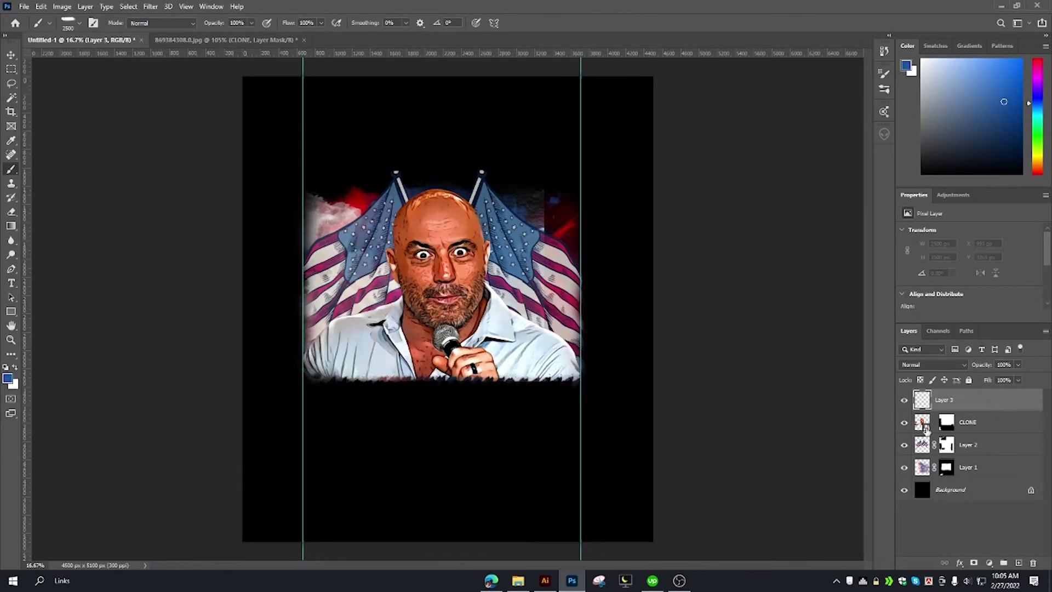
Reset the CLONE mask to white, then spray away the left hand and bottom edge.
click(943, 427)
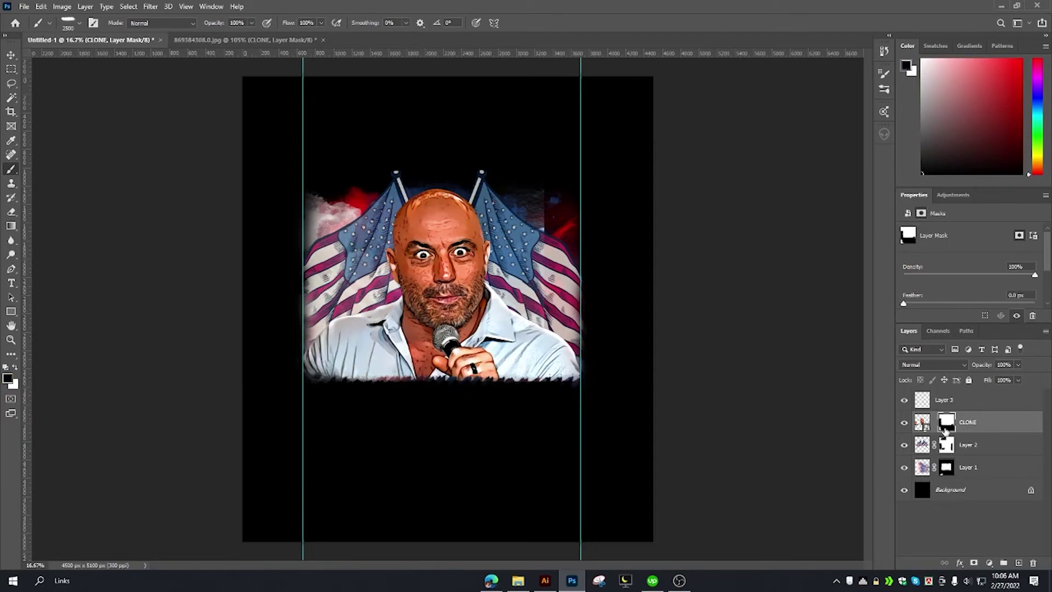
key(ctrl+BackSpace)
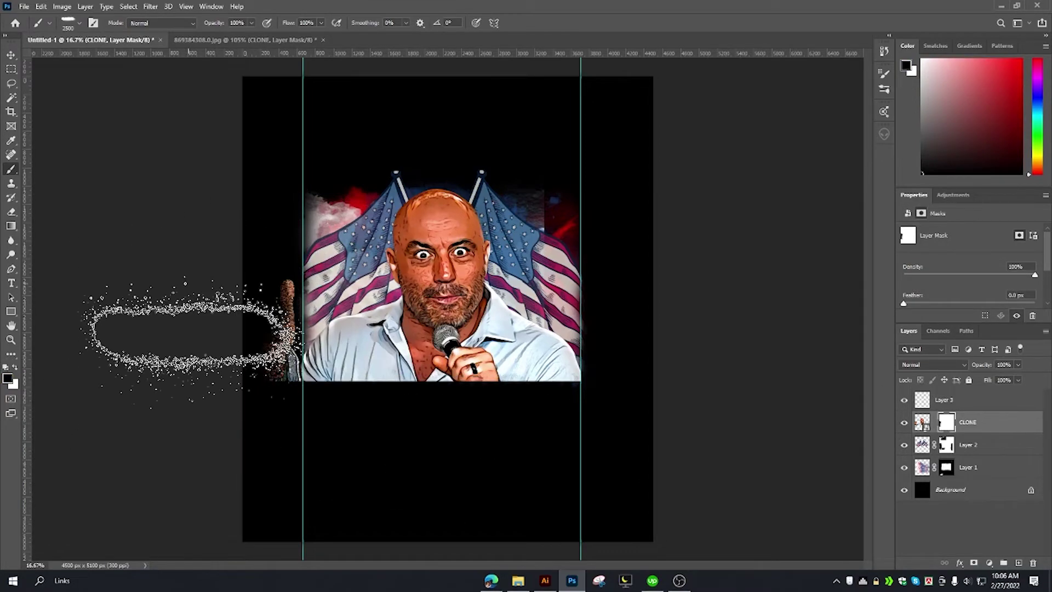
drag(192, 331, 211, 433)
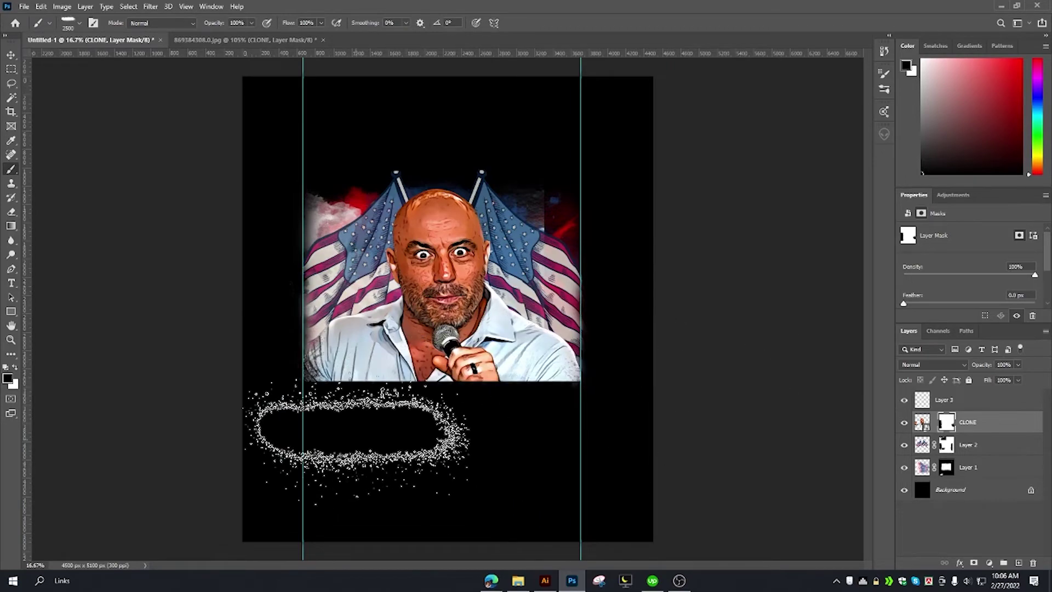
mouse_move(356, 430)
mouse_down()
mouse_move(406, 416)
mouse_move(296, 416)
mouse_up()
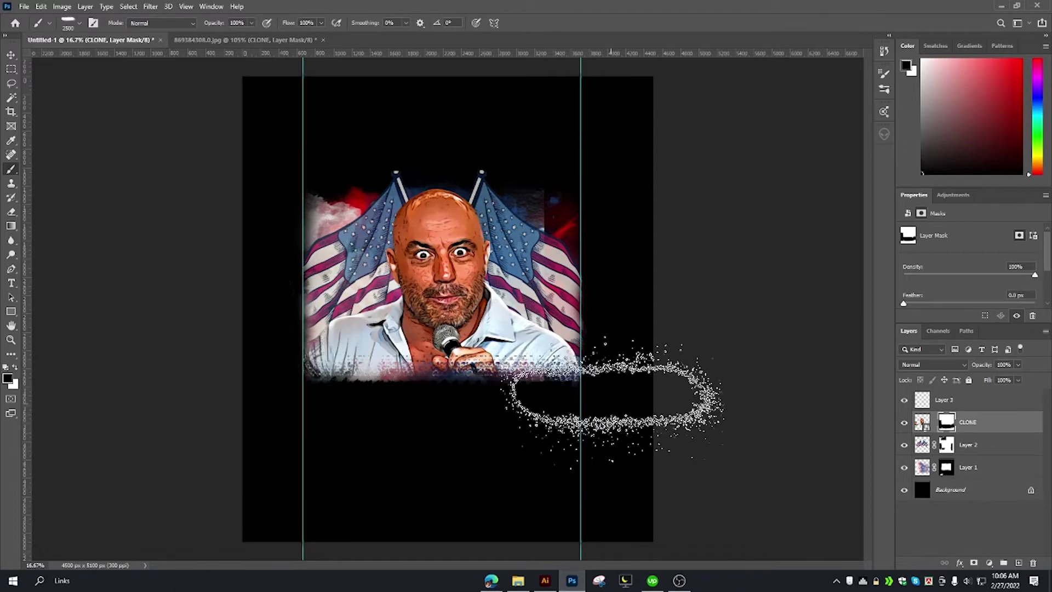
key(bracketleft)
key(bracketleft)
key(bracketleft)
key(bracketleft)
key(bracketleft)
key(bracketleft)
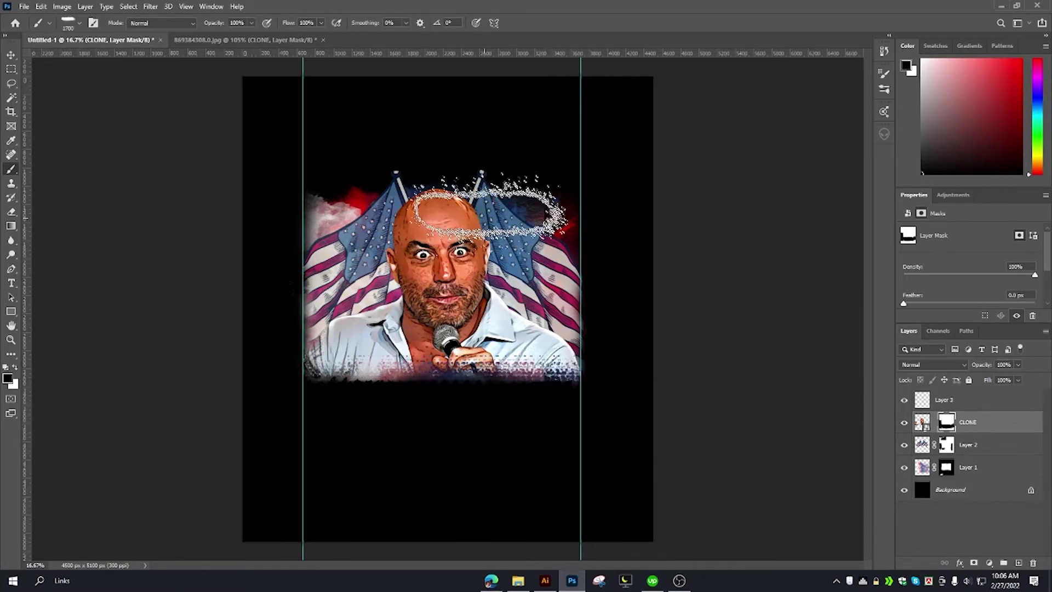
click(922, 422)
click(1017, 562)
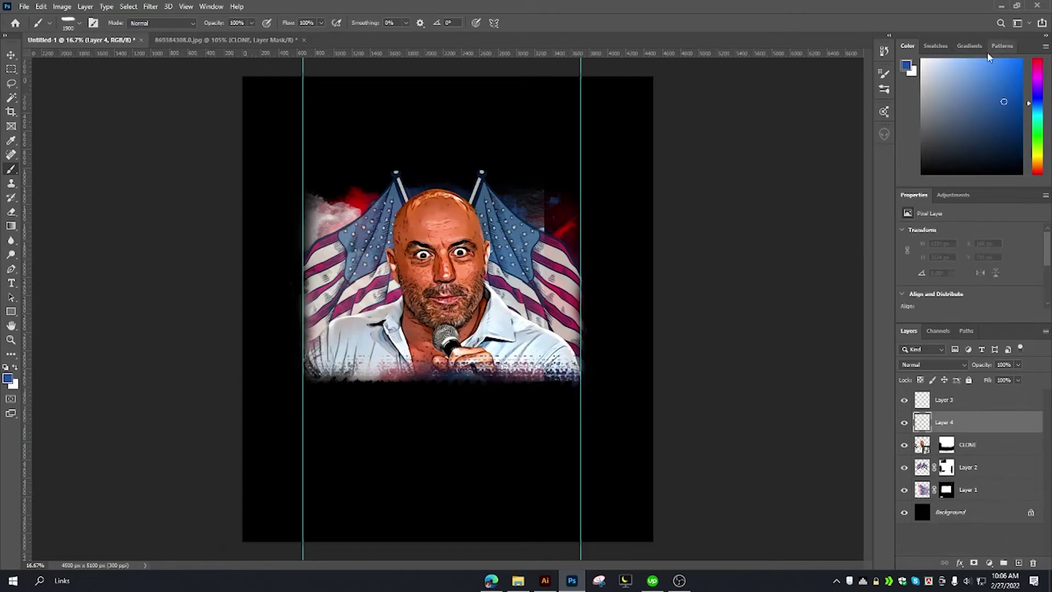
click(1038, 67)
key(bracketright)
key(bracketright)
key(bracketright)
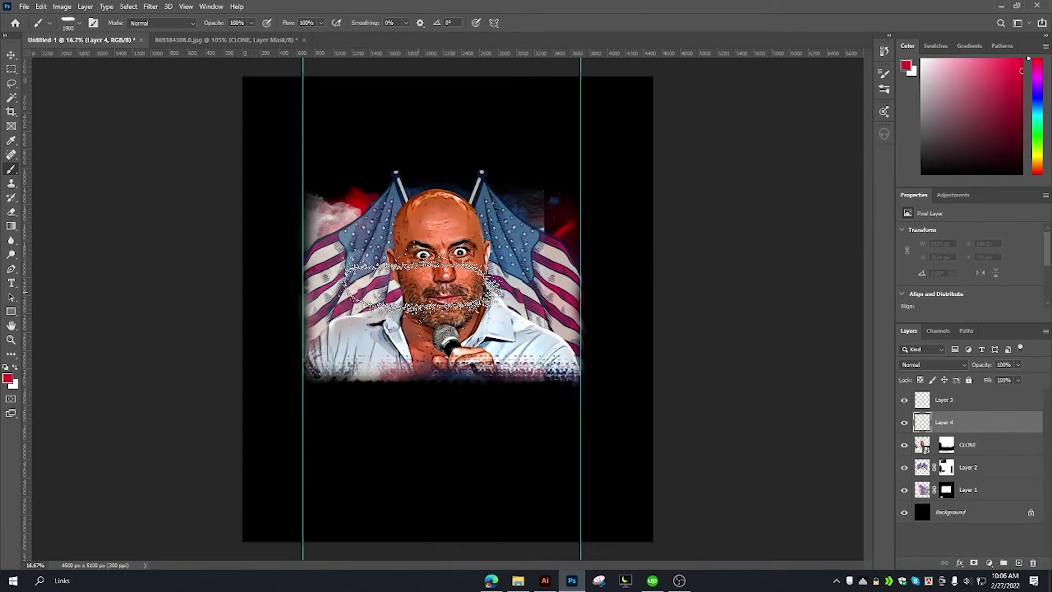
drag(326, 243, 485, 246)
click(1039, 144)
drag(1039, 144, 1039, 107)
click(921, 59)
click(515, 286)
click(1021, 111)
drag(408, 329, 356, 329)
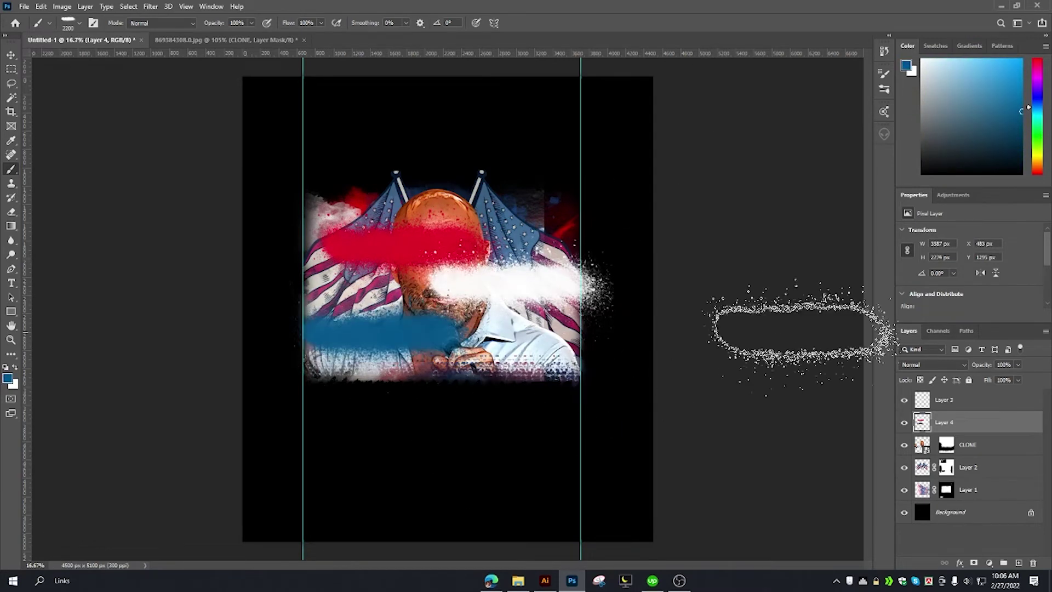
drag(981, 421, 986, 455)
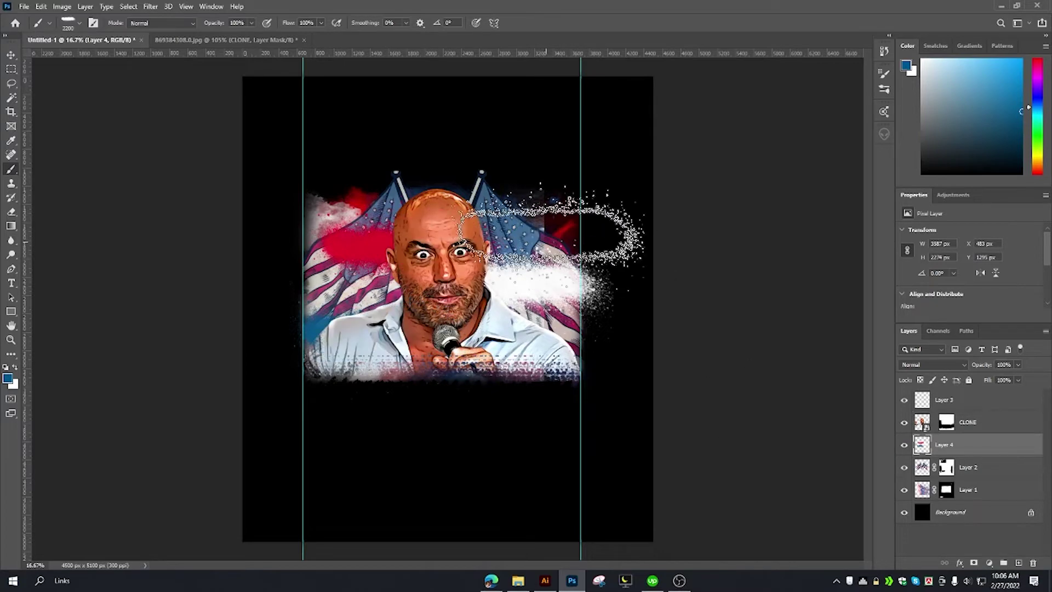
key(v)
click(1018, 364)
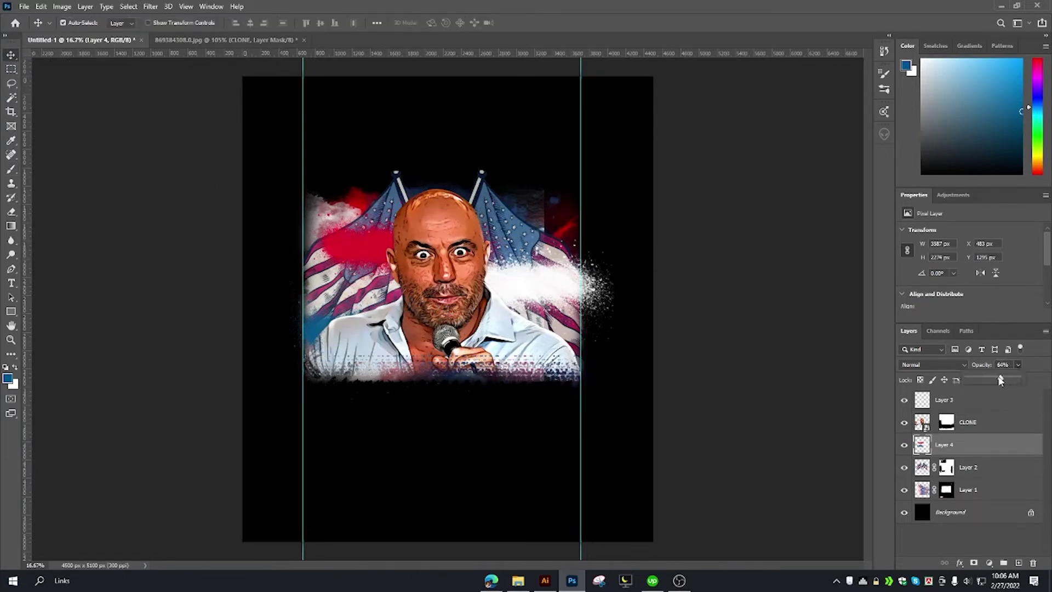
drag(1019, 377, 983, 380)
click(931, 364)
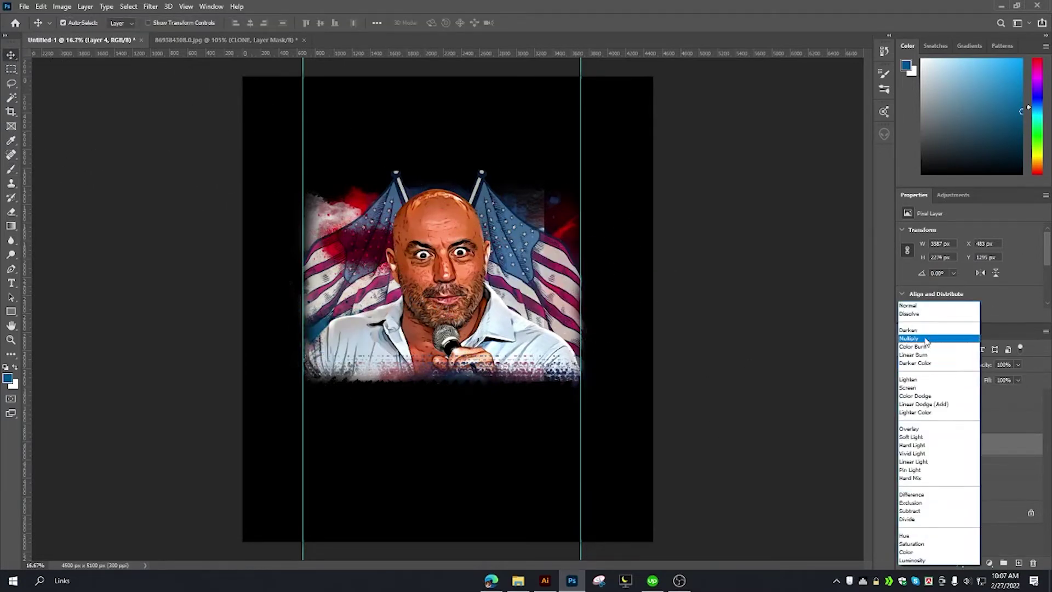
click(927, 428)
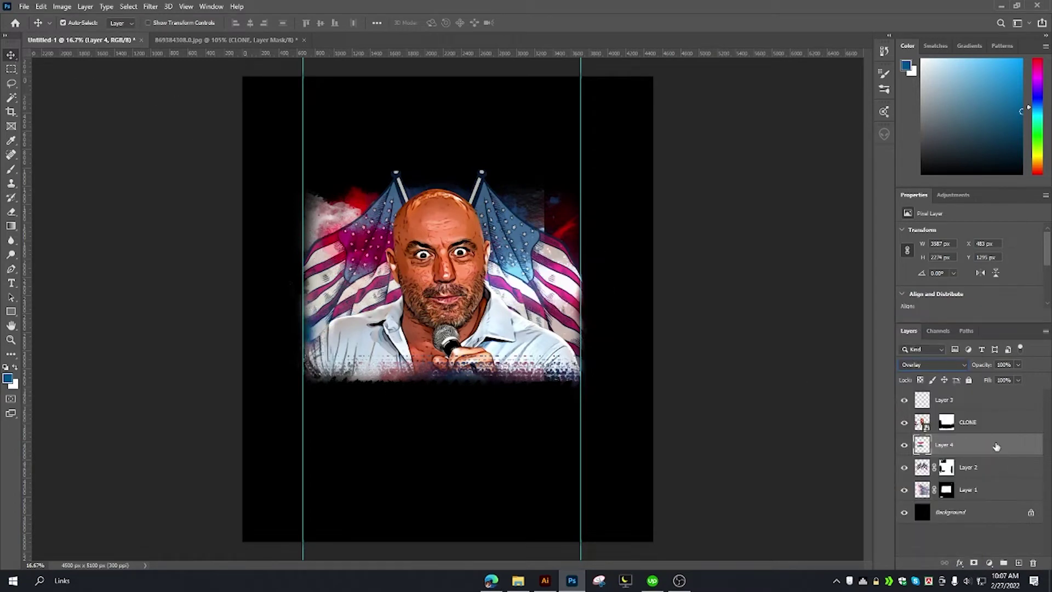
click(1034, 563)
click(475, 217)
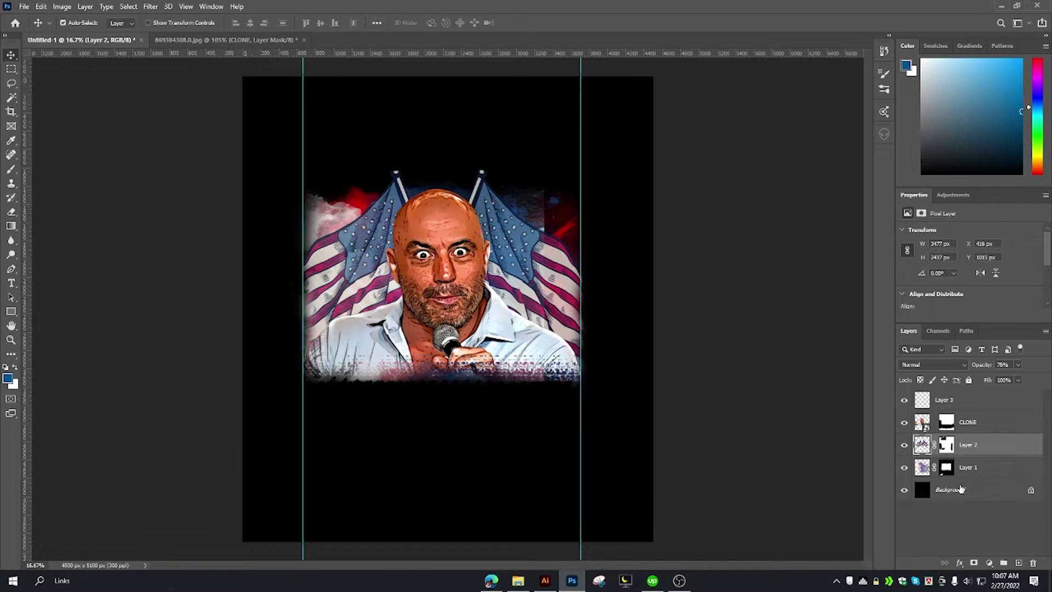
click(953, 399)
Add UNCLE JOE text below the portrait in High School USA Serif.
key(t)
click(342, 422)
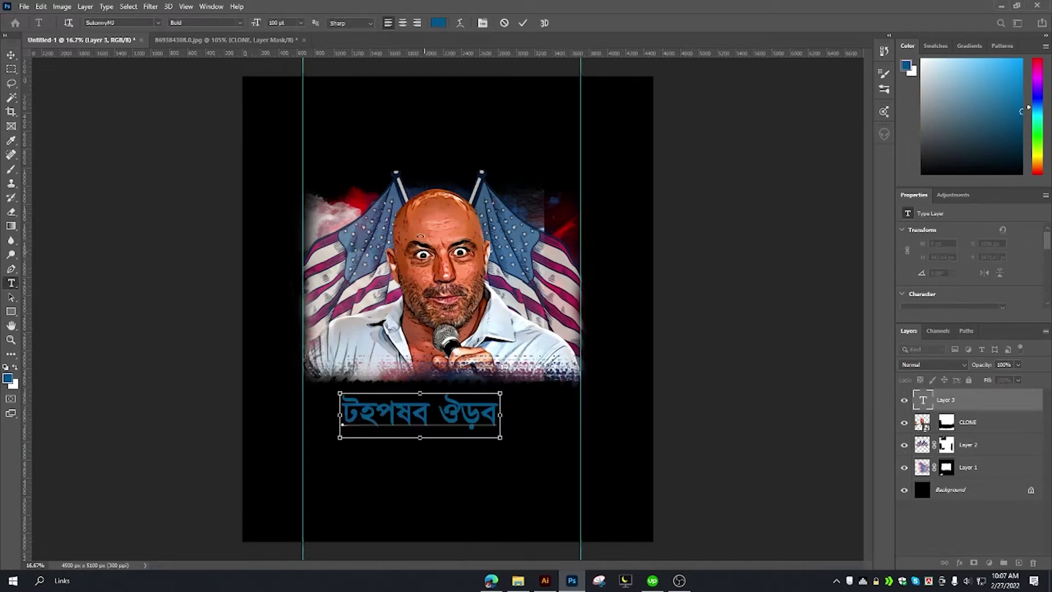
click(129, 23)
key(Return)
text(shol)
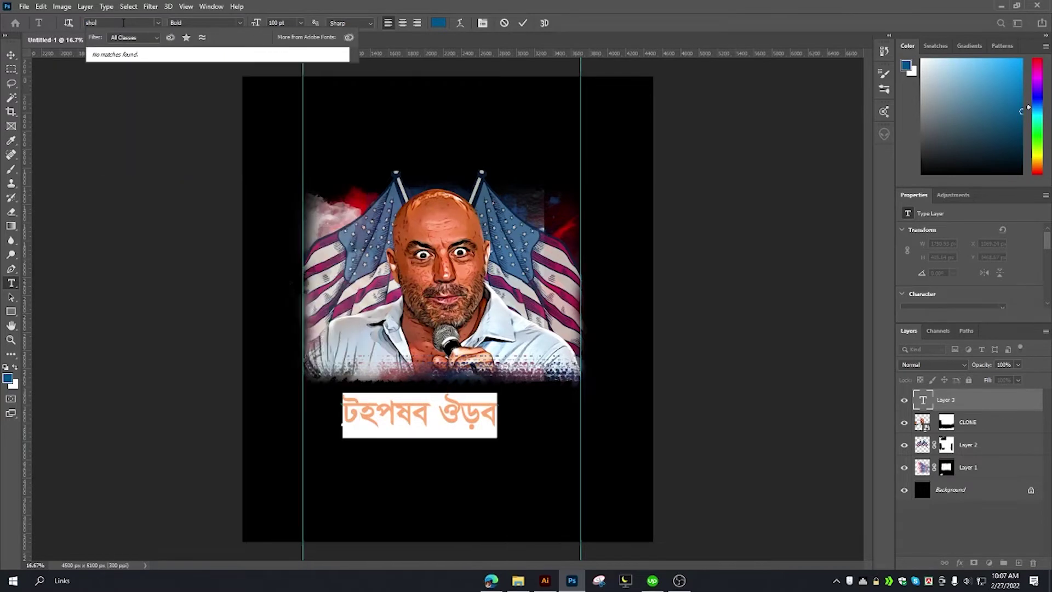
key(BackSpace)
key(BackSpace)
key(BackSpace)
text(school)
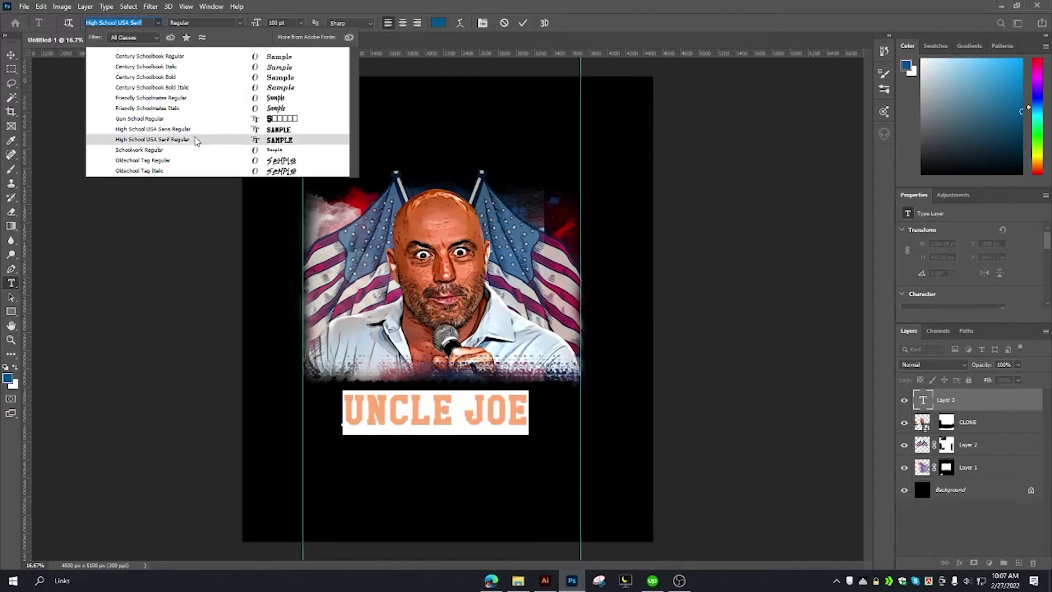
click(196, 140)
key(ctrl+Return)
Scale the UNCLE JOE text to span between the two guides.
key(v)
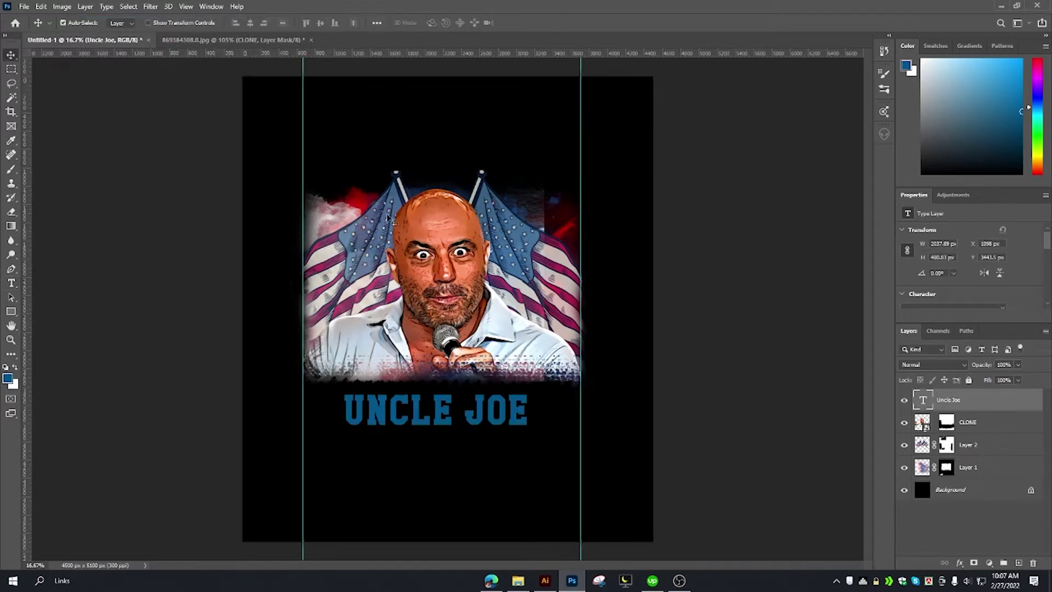
key(ctrl+t)
drag(529, 392, 585, 374)
key(Return)
key(ctrl+t)
scroll(577, 382, up, 2)
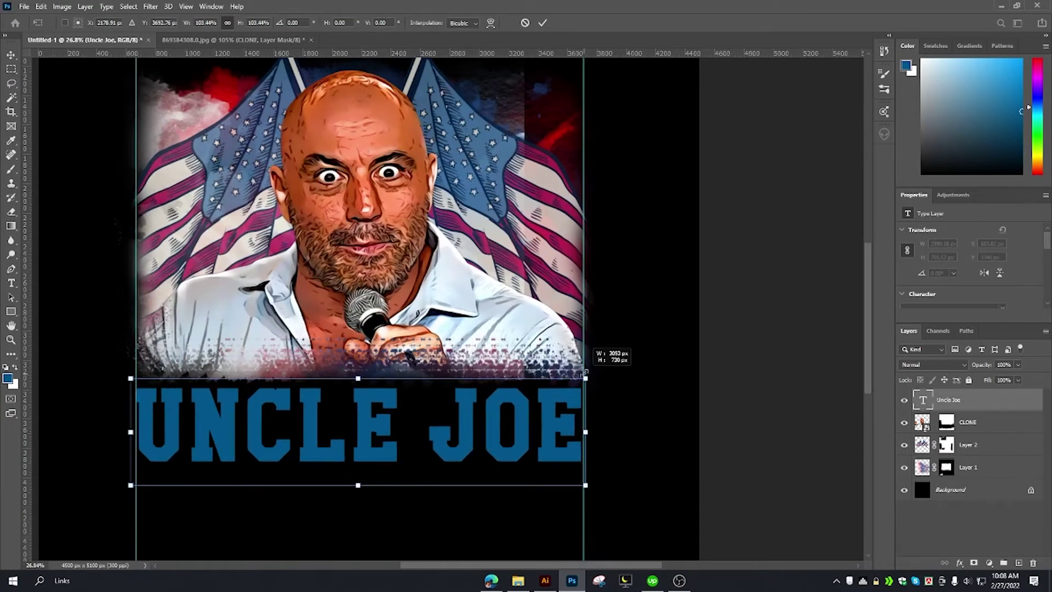
key(Return)
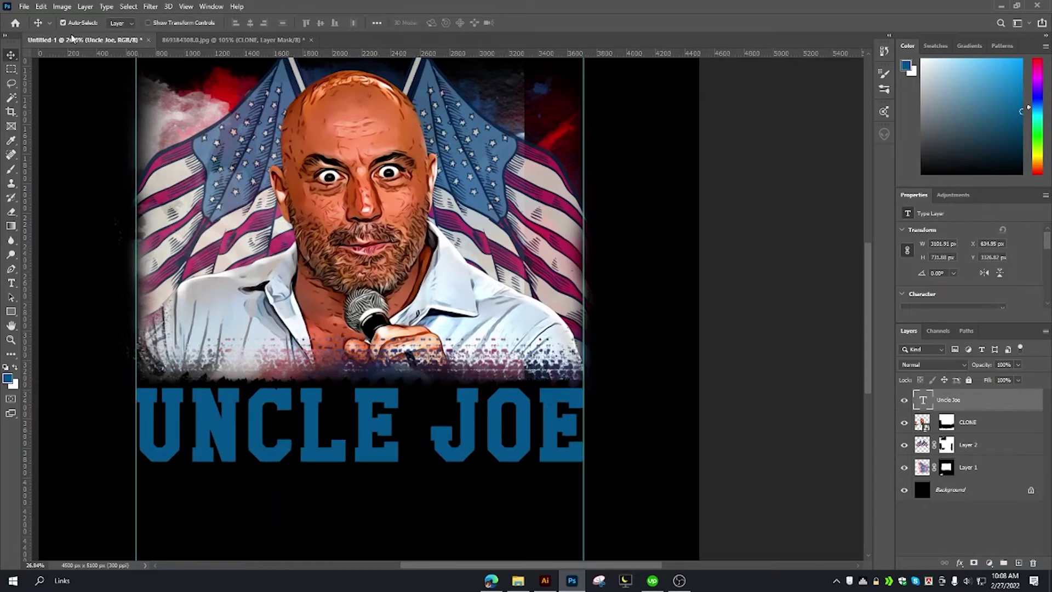
Change the UNCLE JOE text colour to white.
scroll(355, 274, down, 2)
scroll(451, 370, up, 1)
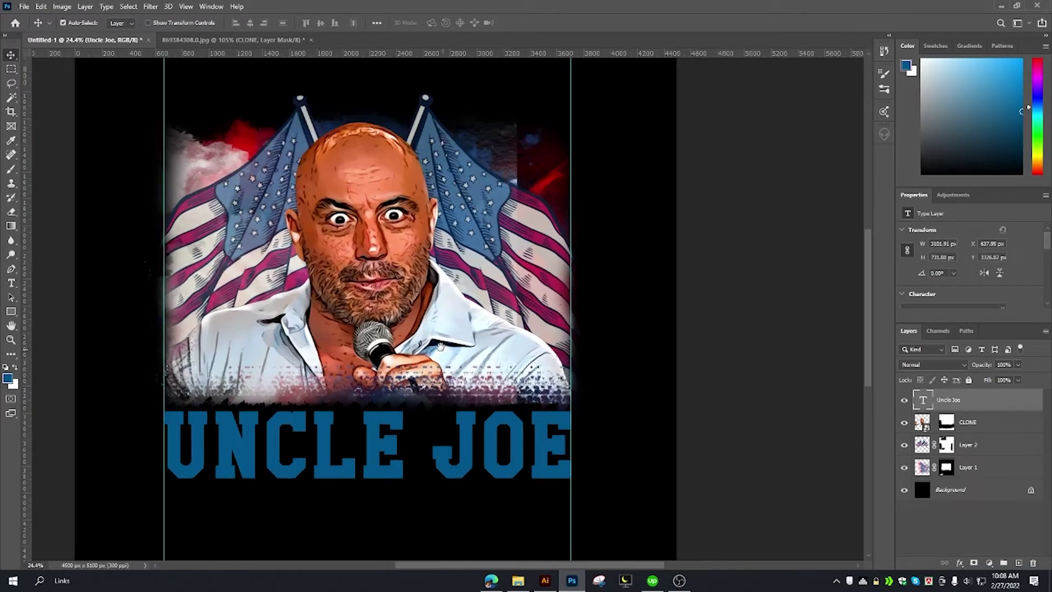
scroll(464, 339, up, 1)
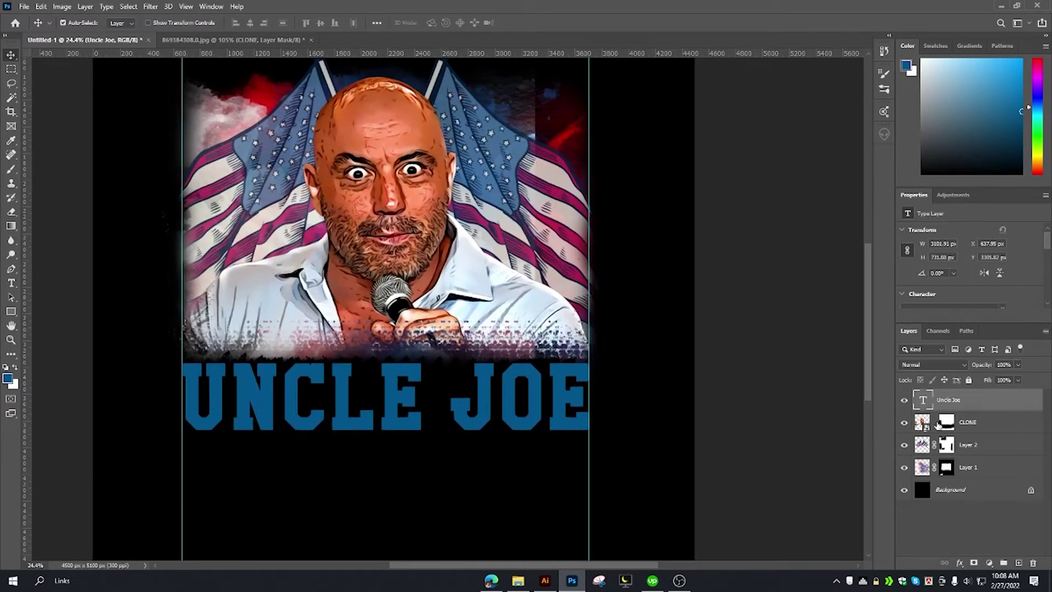
double_click(924, 400)
click(10, 55)
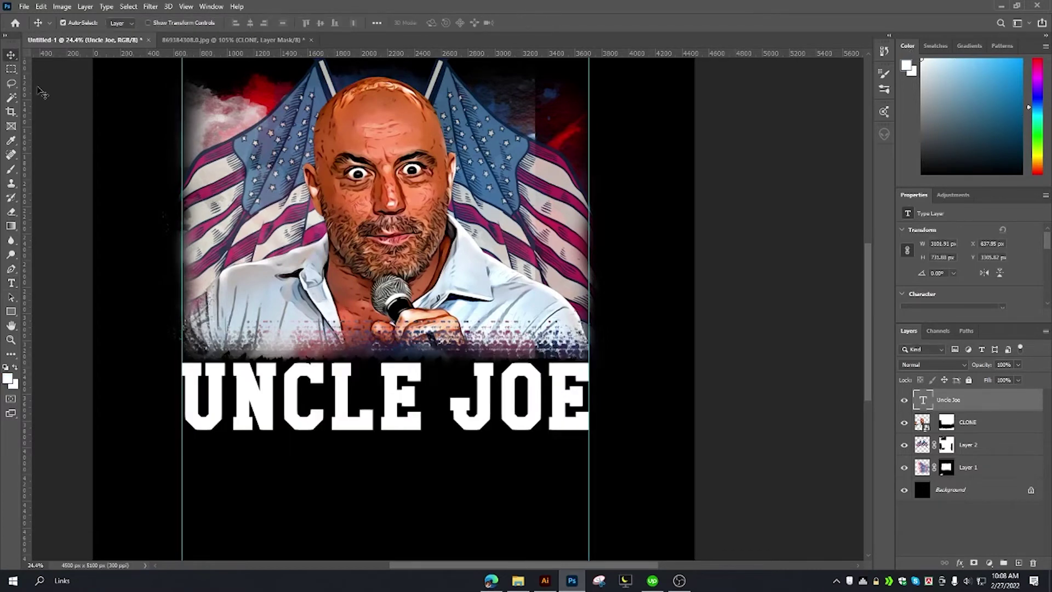
scroll(448, 324, down, 2)
Enlarge the grunge flag and stretch it across the portrait beneath the UNCLE lettering.
scroll(351, 306, up, 2)
mouse_move(351, 307)
mouse_down()
mouse_move(384, 304)
mouse_move(304, 402)
mouse_up()
mouse_move(387, 402)
mouse_down()
mouse_move(466, 397)
mouse_move(552, 416)
mouse_up()
drag(370, 551, 370, 528)
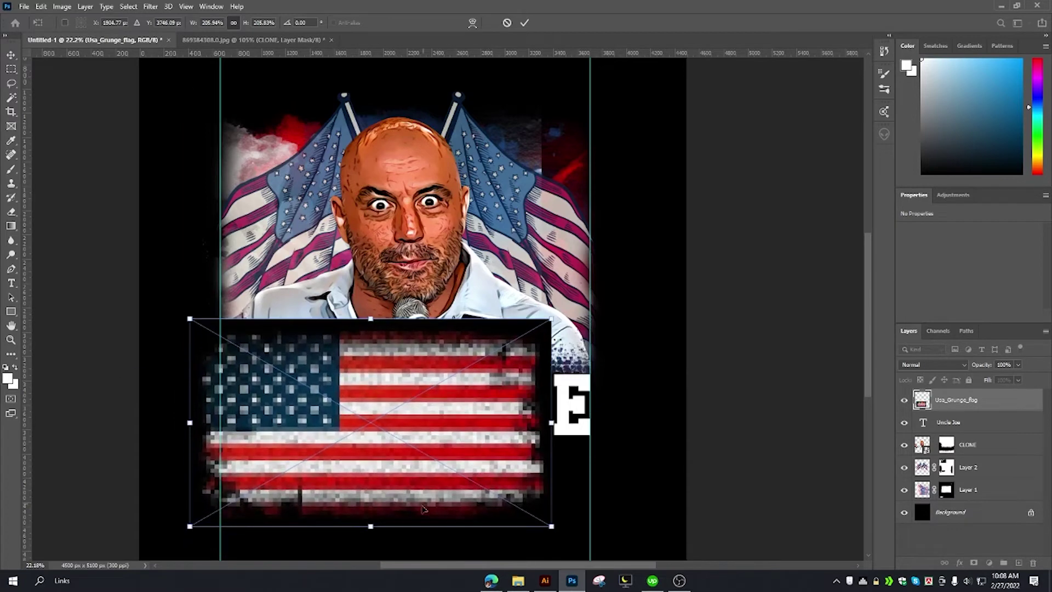
mouse_move(431, 386)
mouse_down()
mouse_move(431, 433)
mouse_move(431, 412)
mouse_up()
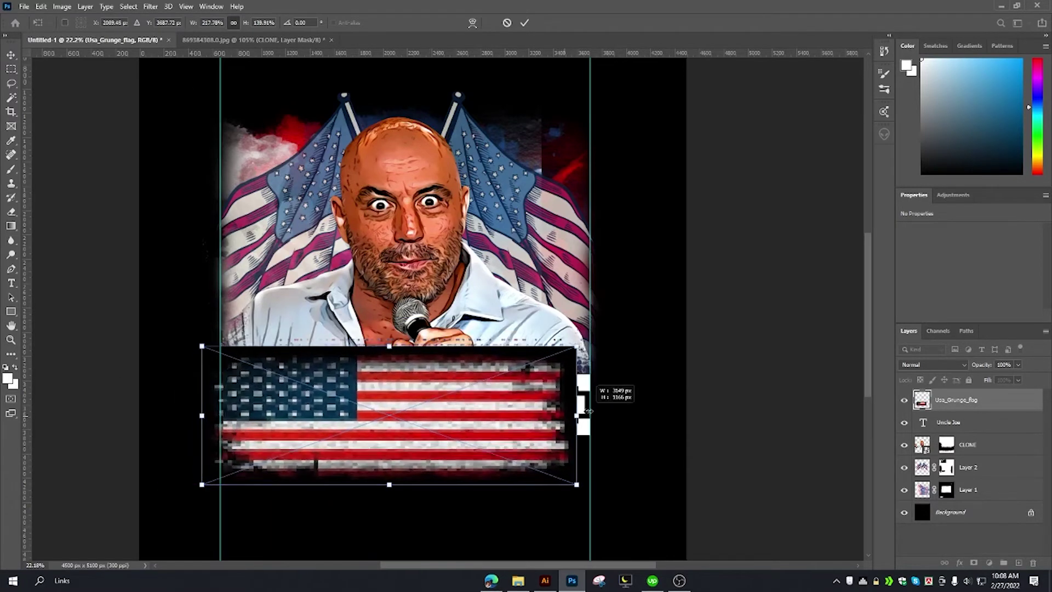
drag(551, 408, 597, 408)
key(Return)
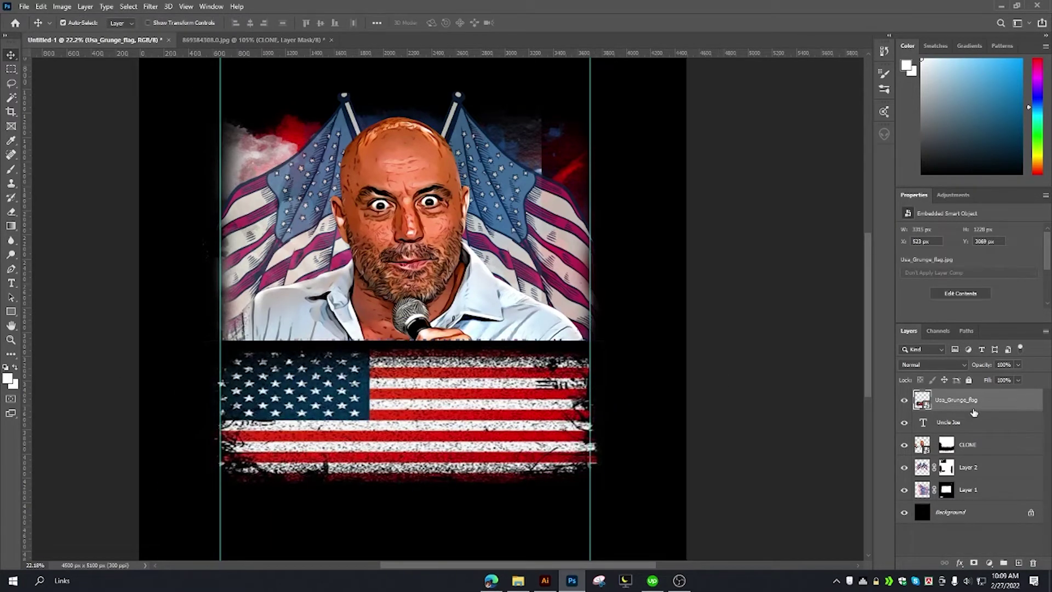
Load the lettering as a selection and try copying the flag, then undo back to the full flag.
ctrl+click(922, 399)
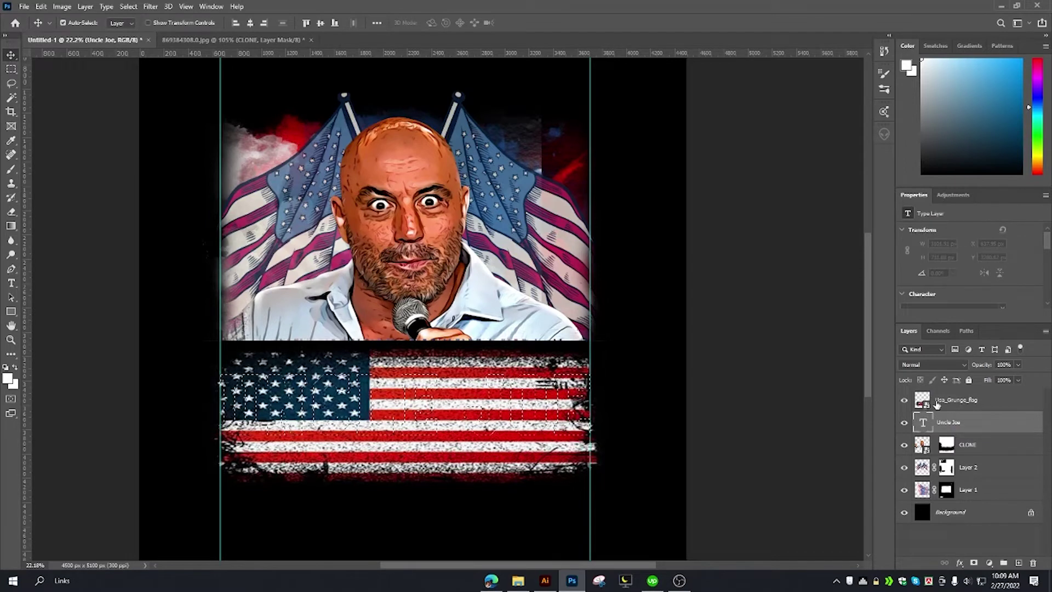
key(ctrl+j)
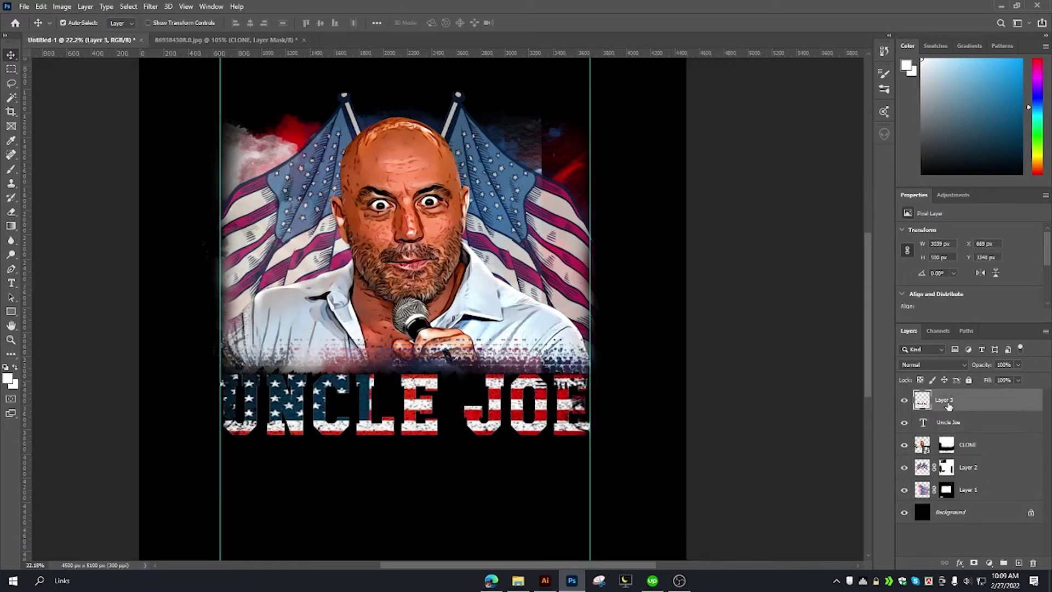
scroll(559, 406, down, 1)
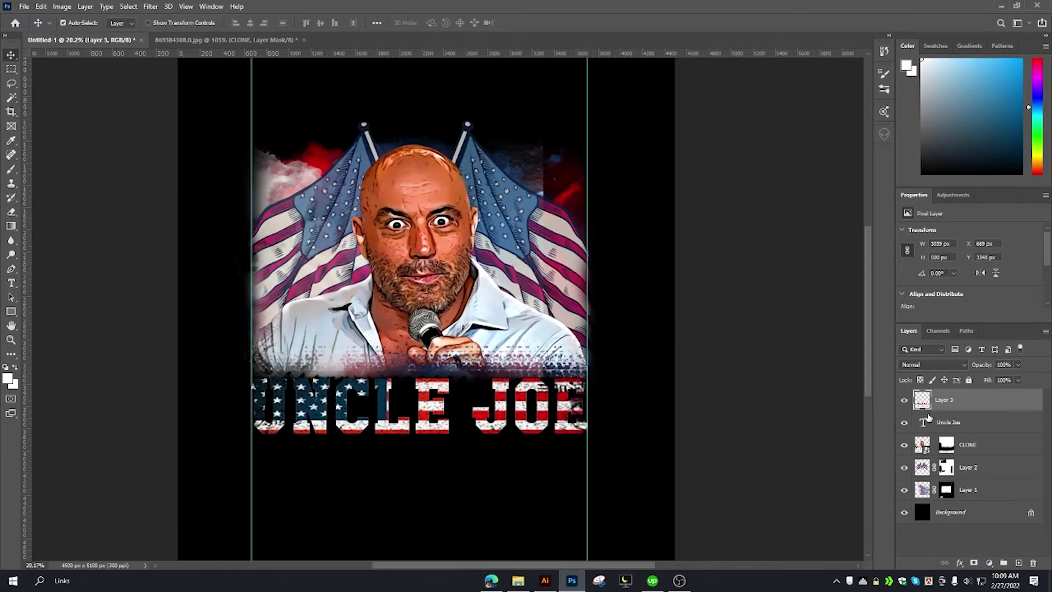
key(ctrl+z)
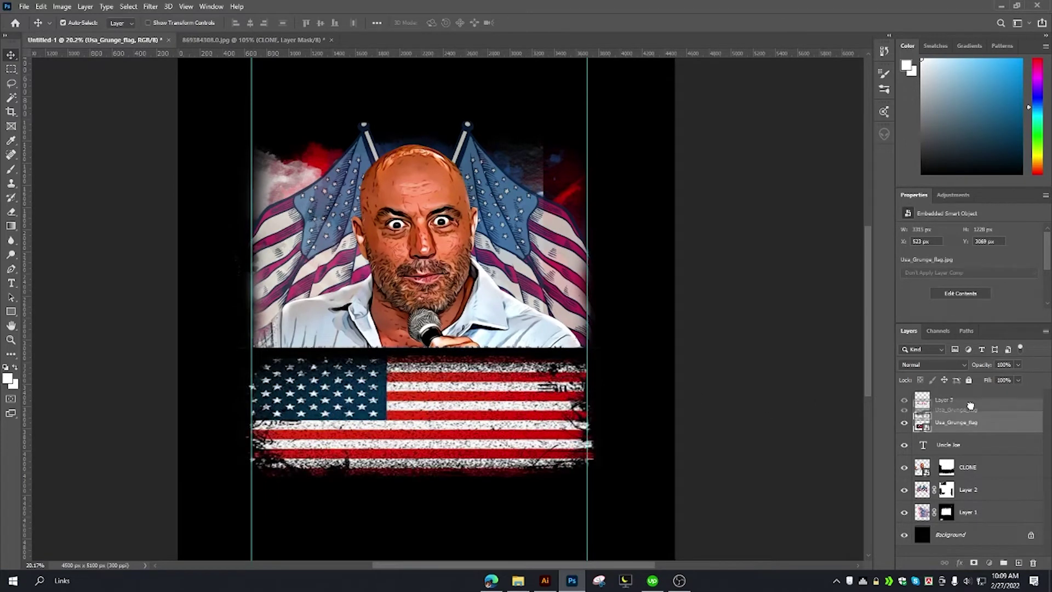
click(905, 423)
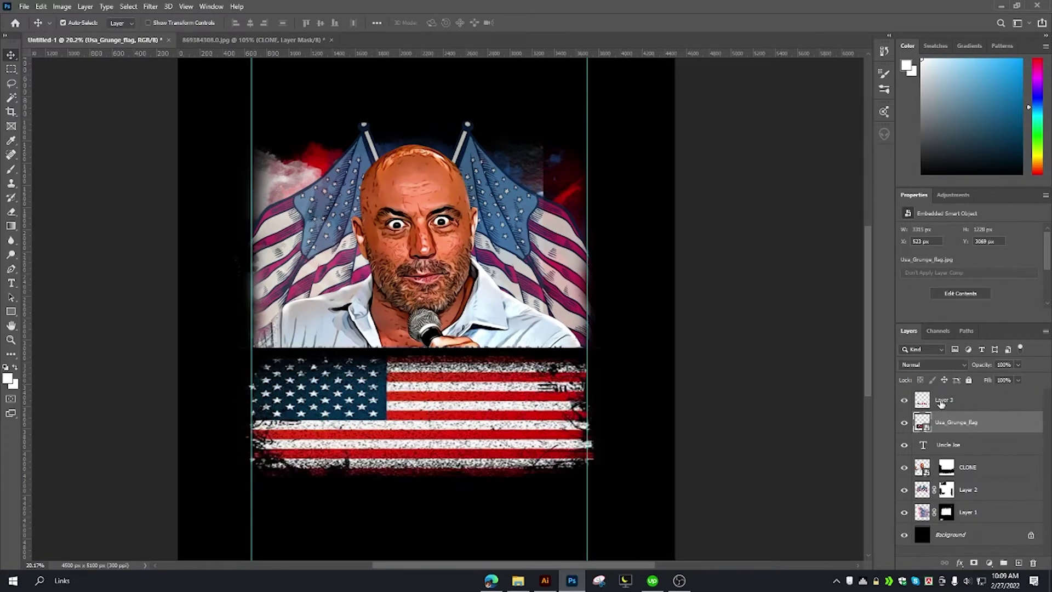
key(ctrl+z)
key(ctrl+z)
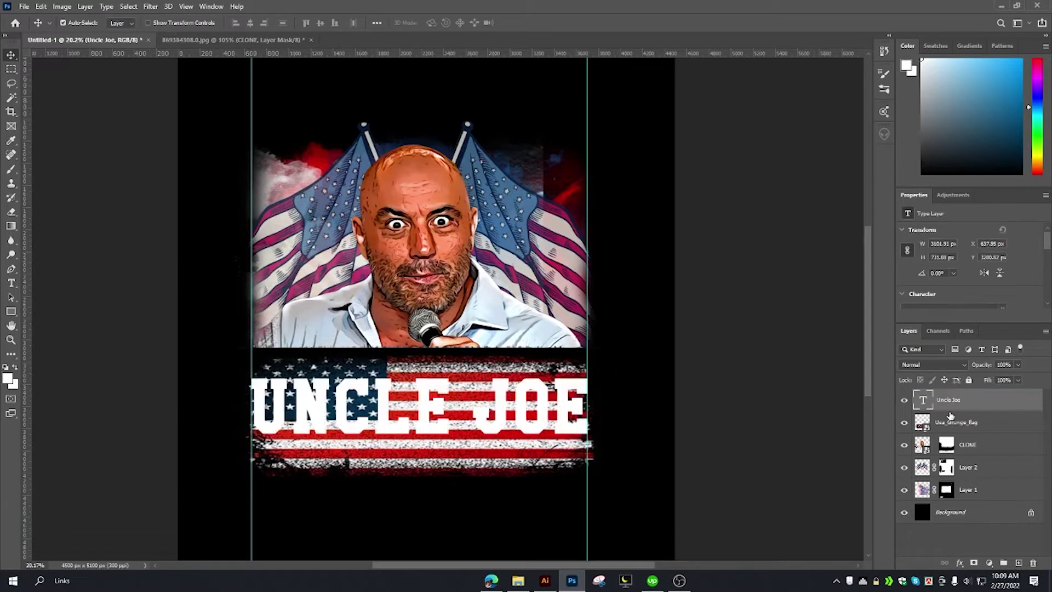
click(954, 422)
Nudge the grunge flag upward and scale it to cover all the lettering.
key(shift+Up)
key(shift+Up)
key(shift+Up)
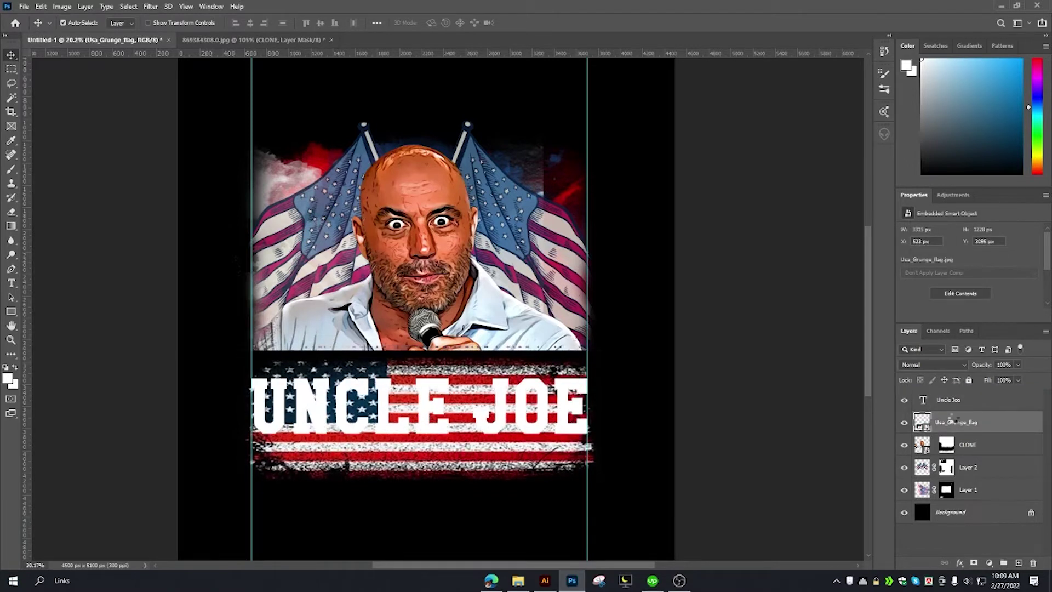
key(shift+Up)
key(shift+Up)
key(shift+Up)
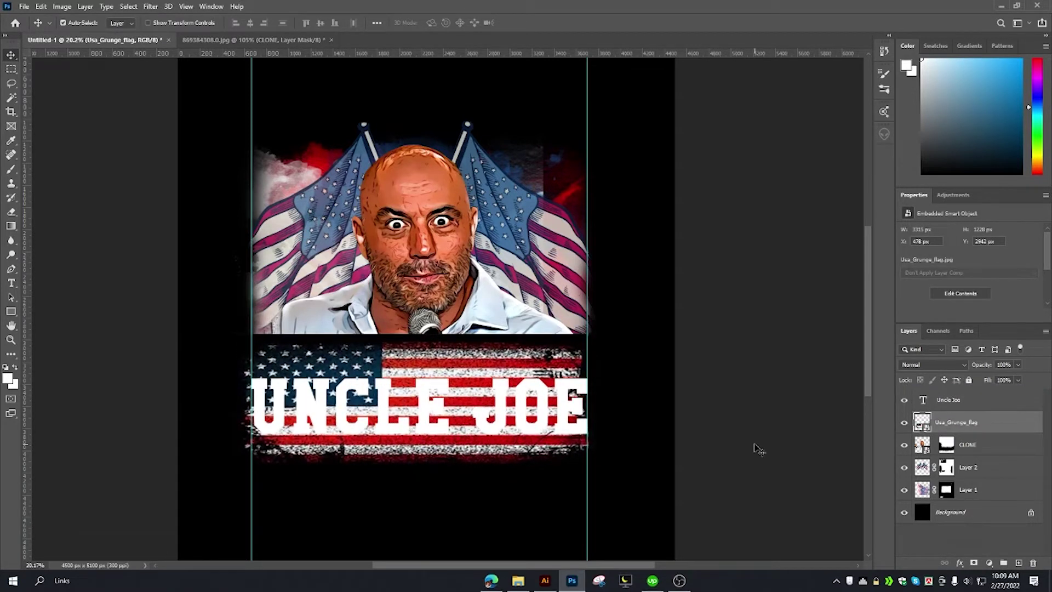
key(ctrl+t)
drag(596, 402, 607, 402)
drag(413, 468, 419, 472)
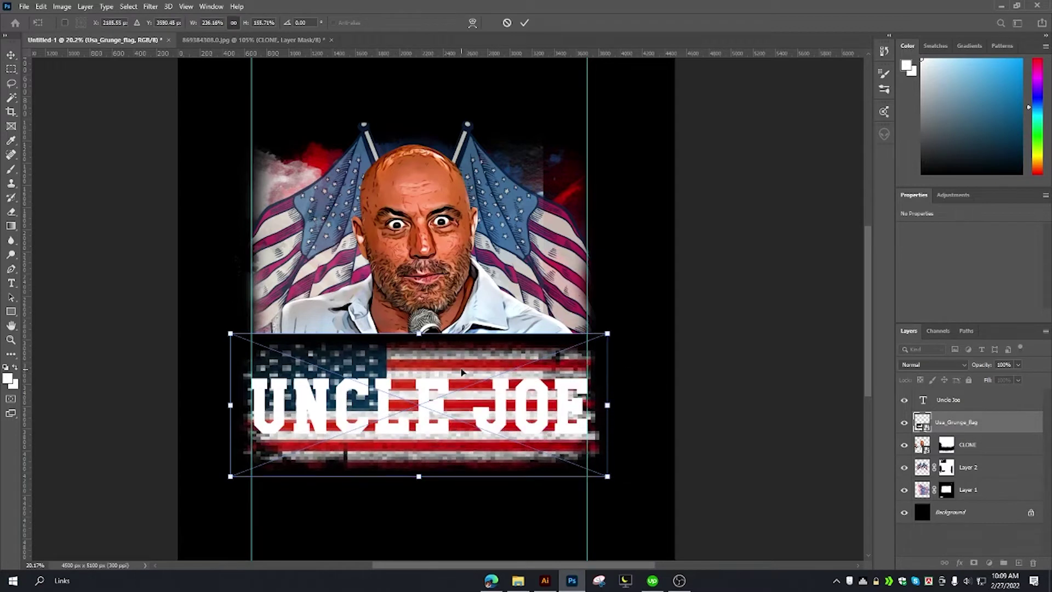
key(Return)
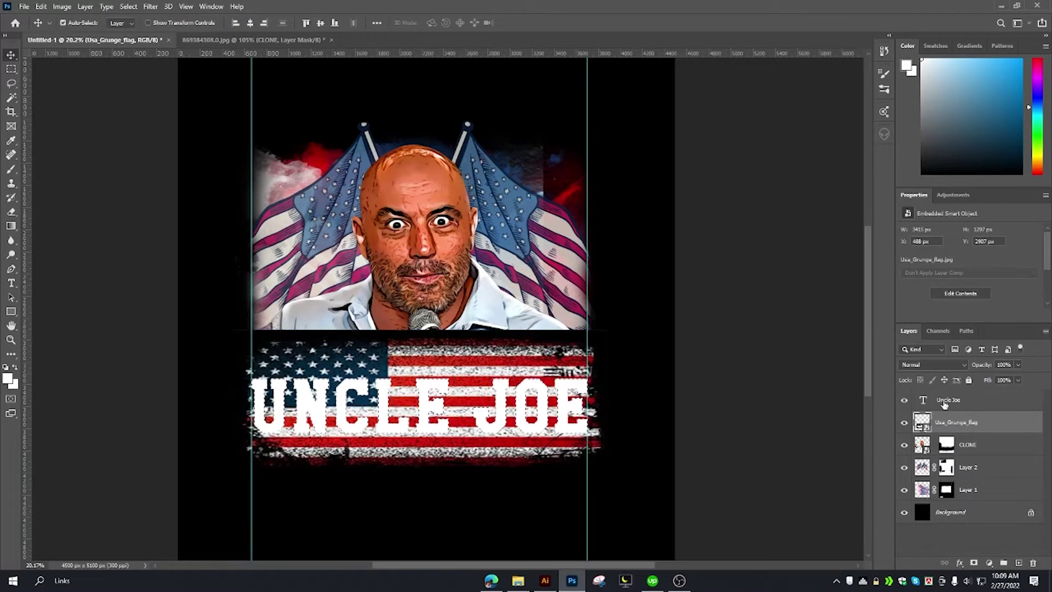
Copy the flag inside the letters into Layer 3 and delete the Usa_Grunge_flag layer.
click(945, 405)
key(ctrl+j)
key(Return)
click(926, 423)
key(ctrl+j)
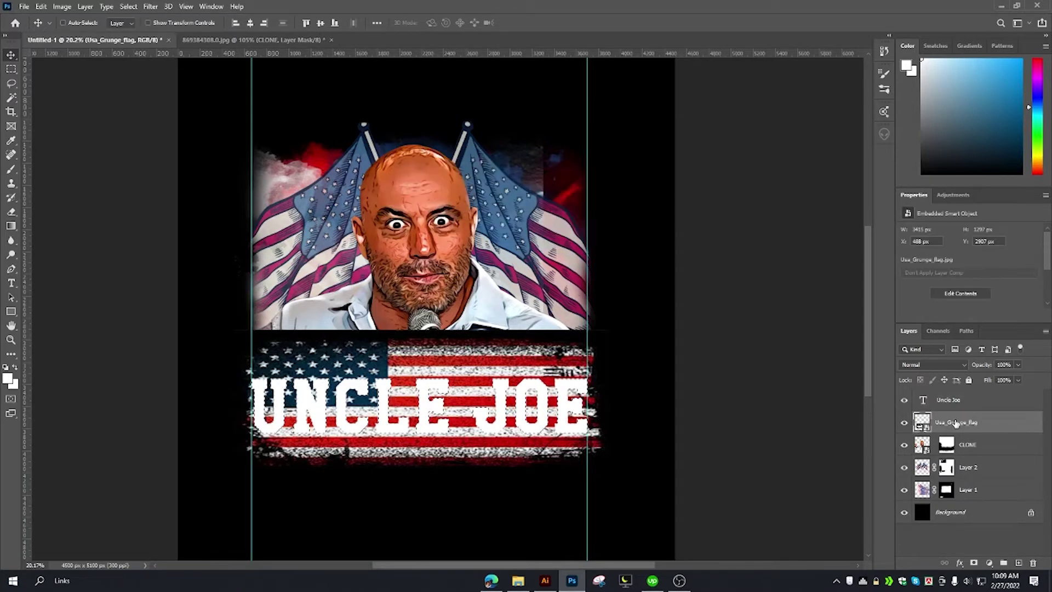
click(904, 400)
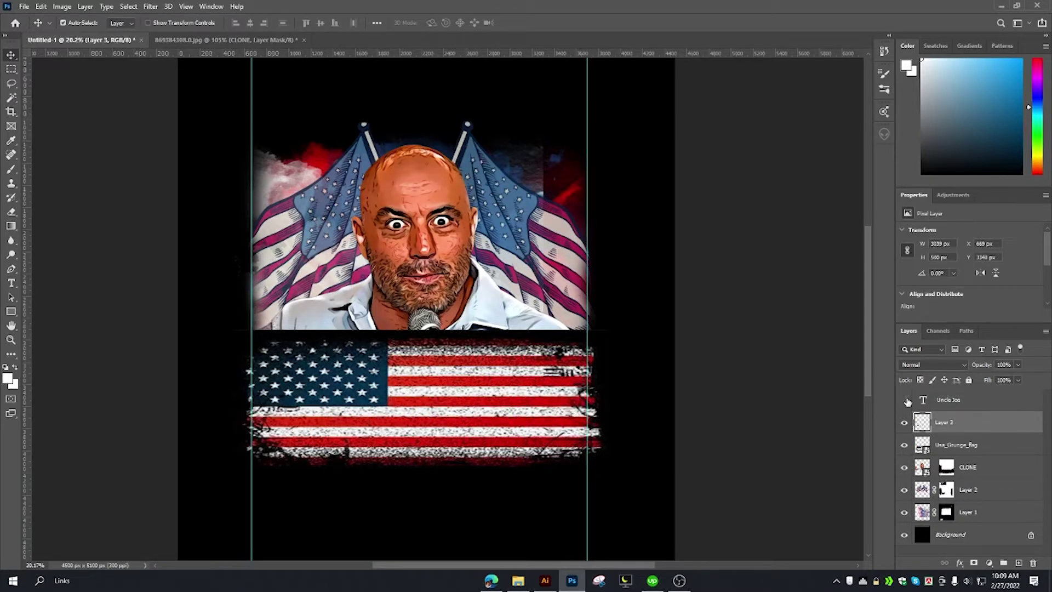
click(933, 444)
key(Delete)
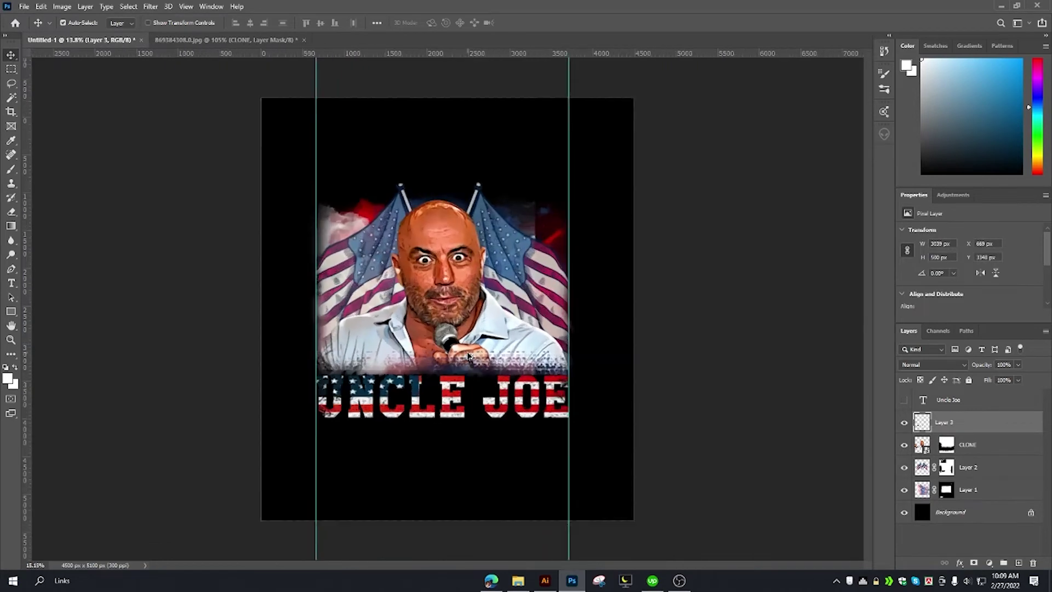
scroll(396, 317, up, 2)
Move Layer 3 above the Uncle Joe text and fade it to about 60% opacity.
drag(942, 422, 942, 396)
click(905, 422)
click(1017, 364)
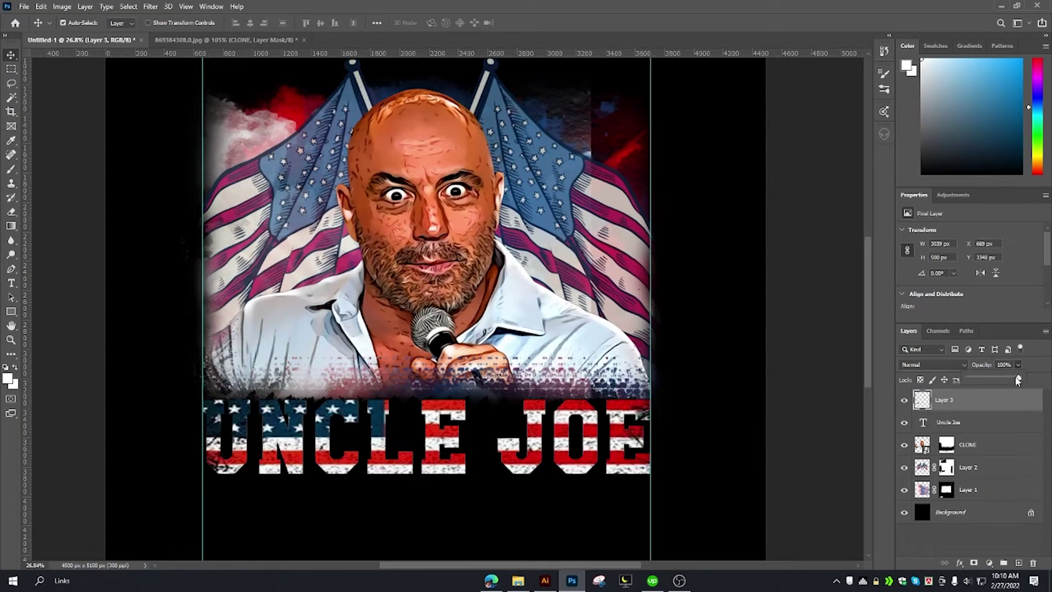
drag(1020, 378, 999, 377)
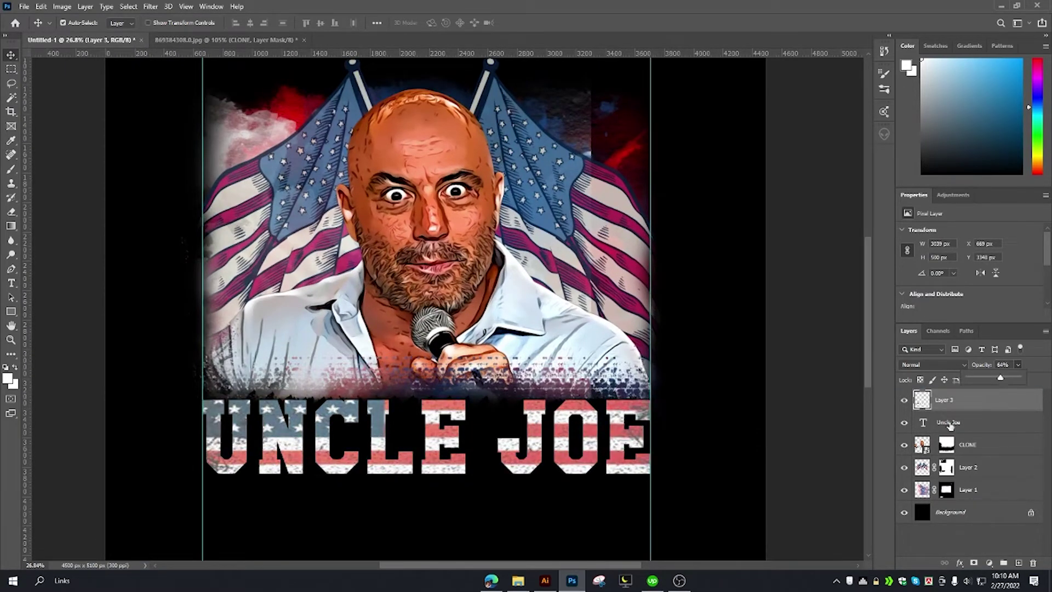
Give the Uncle Joe text a Stroke in the flag's magenta, ac2e59.
click(1004, 426)
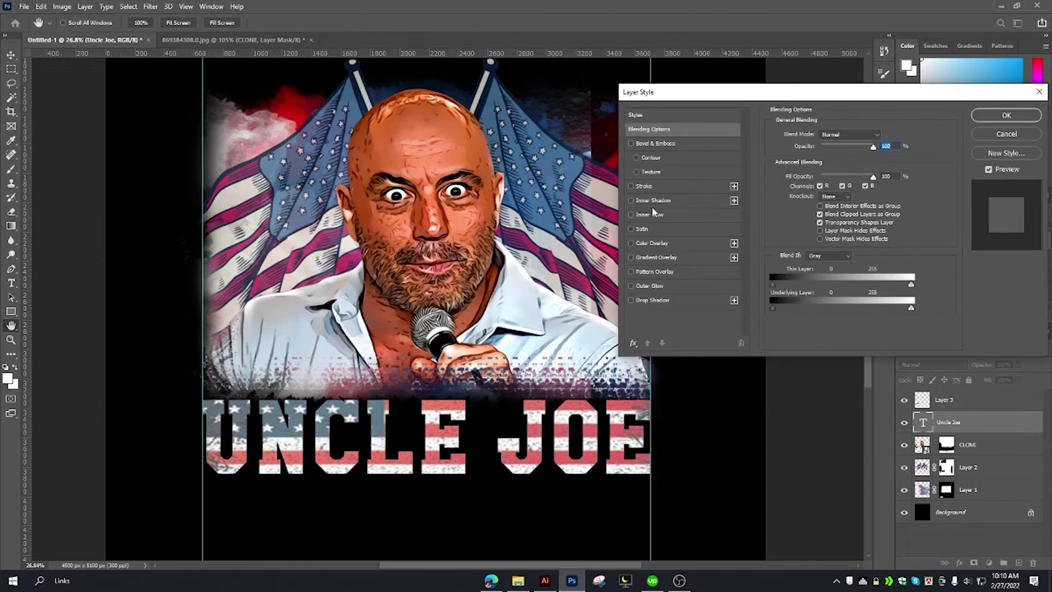
click(652, 186)
click(797, 213)
click(520, 234)
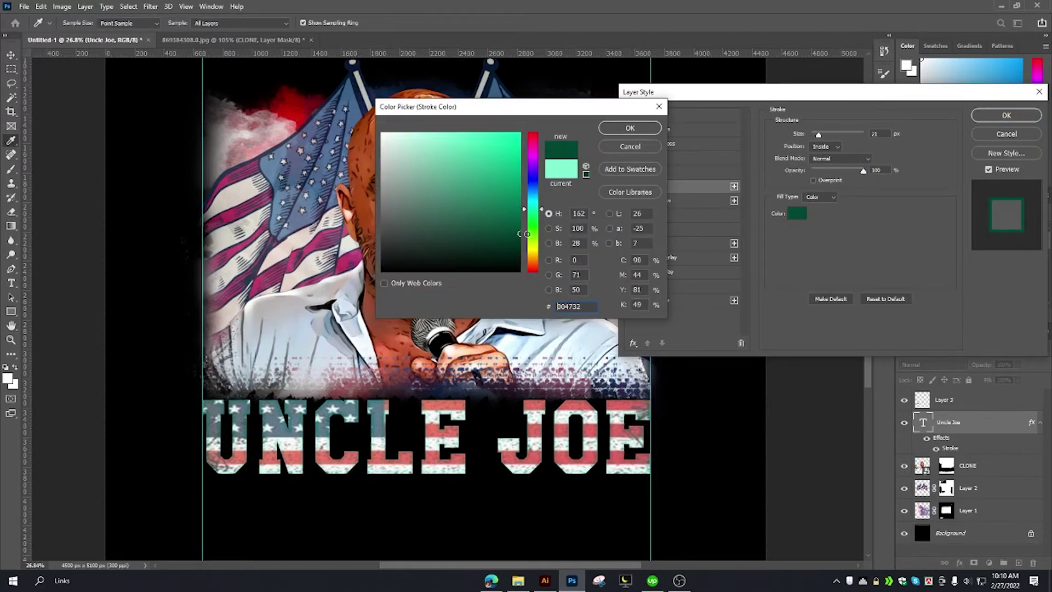
drag(526, 233, 523, 235)
click(232, 211)
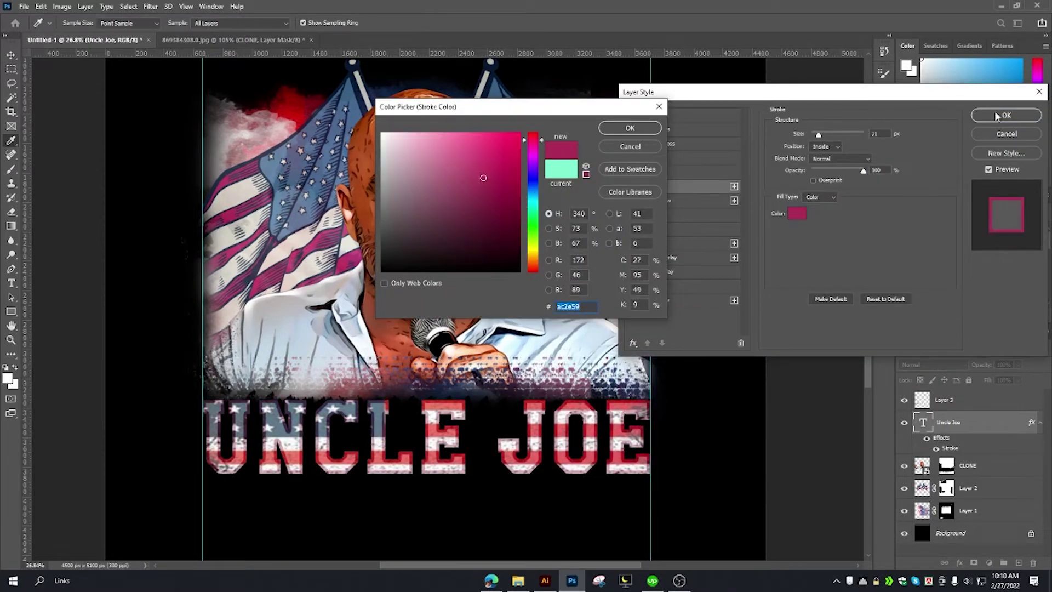
key(Return)
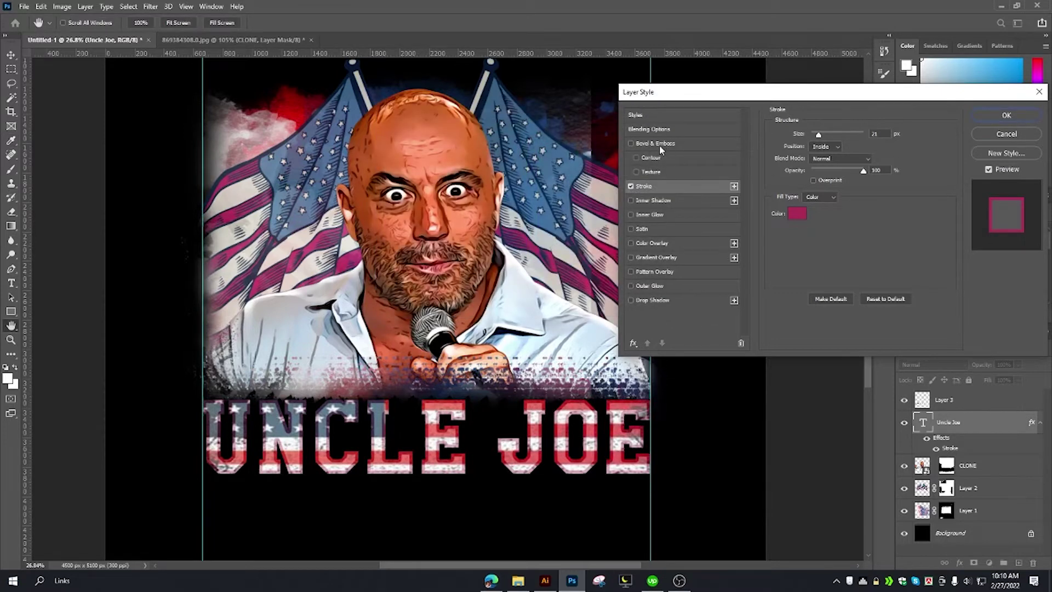
Add Bevel & Emboss to the text and tune its size, highlight and shadow opacities.
click(659, 145)
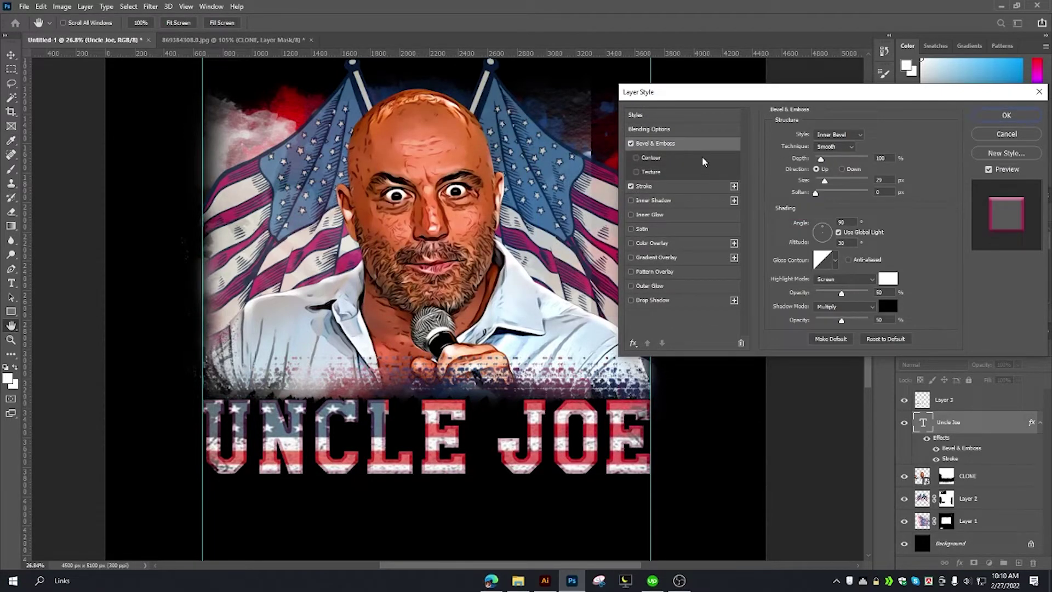
mouse_move(815, 193)
mouse_down()
mouse_move(826, 193)
mouse_move(811, 185)
mouse_move(823, 159)
mouse_move(815, 193)
mouse_move(822, 181)
mouse_up()
drag(841, 293, 867, 293)
click(843, 279)
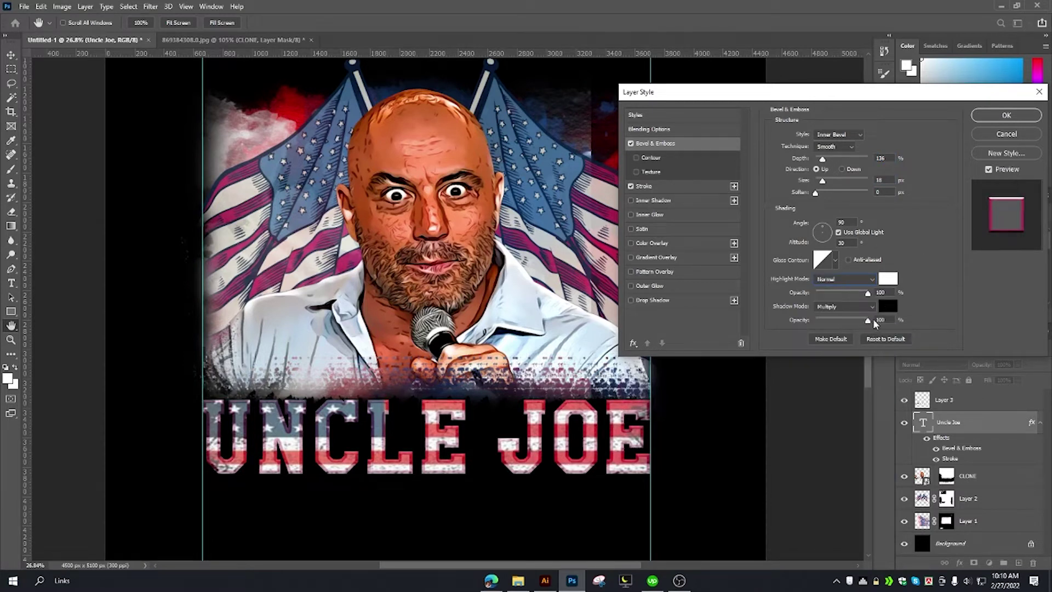
drag(873, 320, 855, 322)
drag(861, 323, 858, 322)
drag(822, 181, 828, 160)
Switch the bevel to Emboss with 251% depth, Up direction and size 21, then apply.
click(832, 147)
click(837, 135)
click(830, 154)
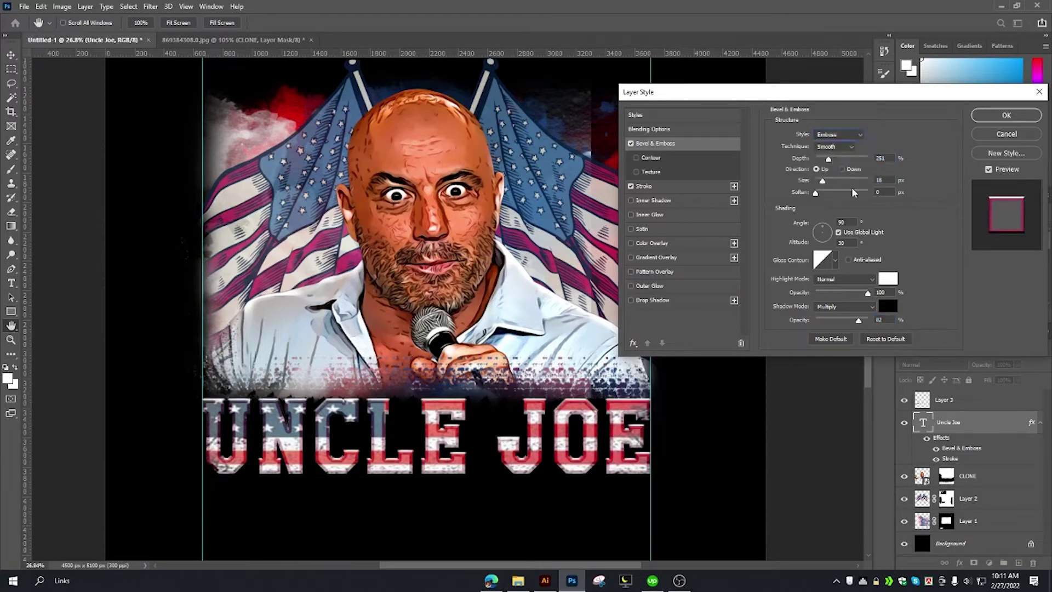
click(823, 182)
click(842, 169)
drag(822, 181, 821, 181)
click(816, 169)
click(1005, 116)
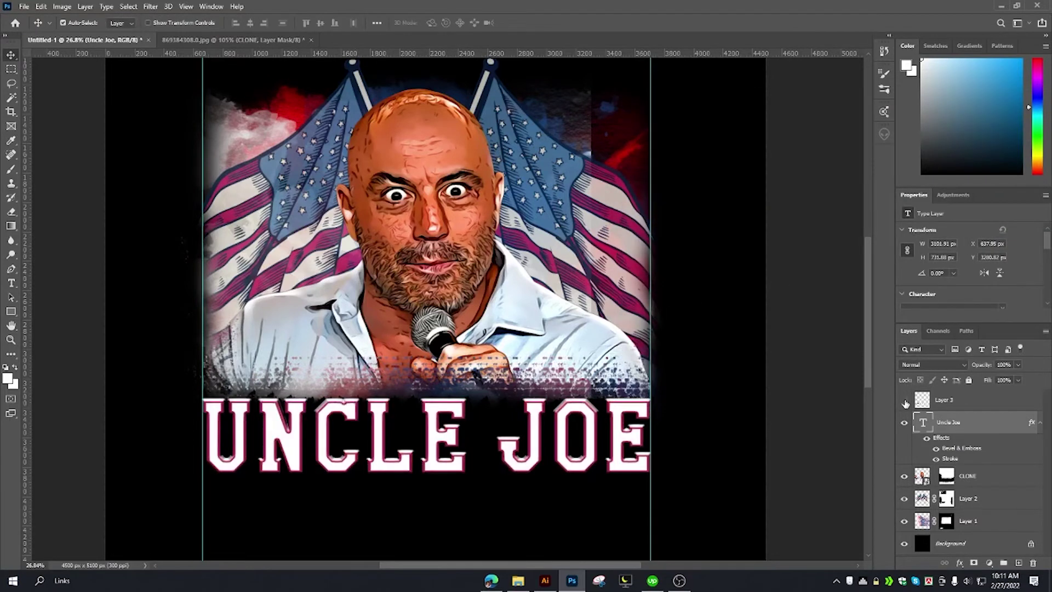
Give the flag-textured Layer 3 a 3 px drop shadow, then collapse Group 1.
scroll(447, 309, down, 2)
scroll(454, 308, up, 3)
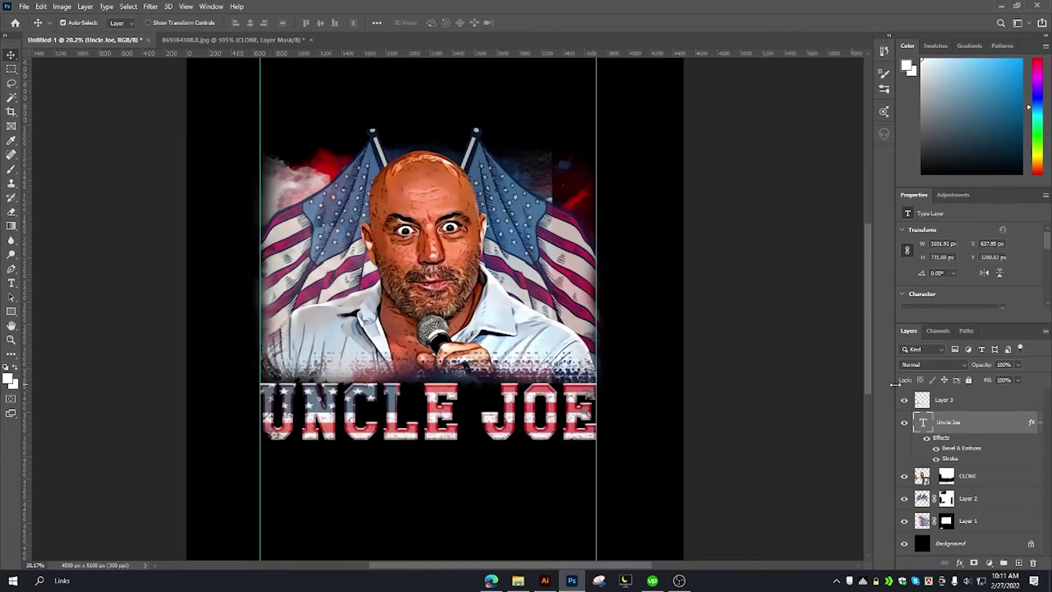
click(980, 400)
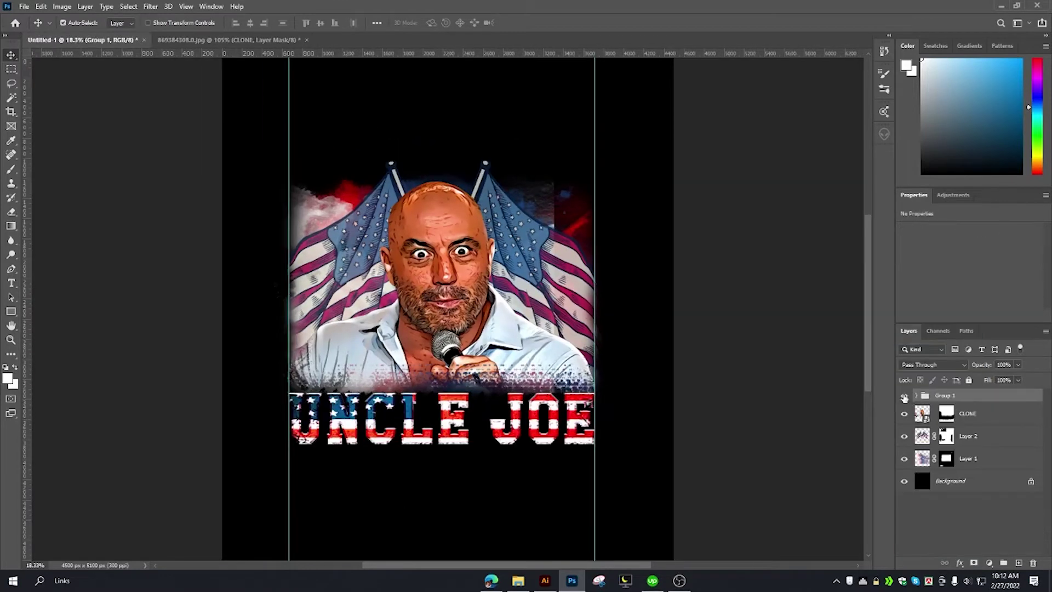
click(918, 399)
right_click(953, 414)
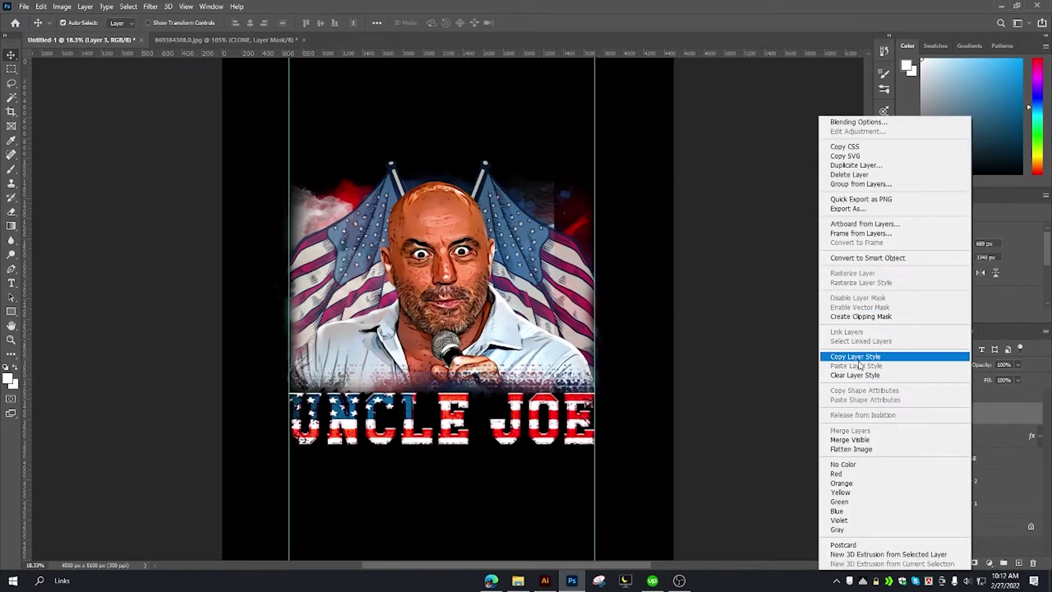
key(Escape)
double_click(956, 400)
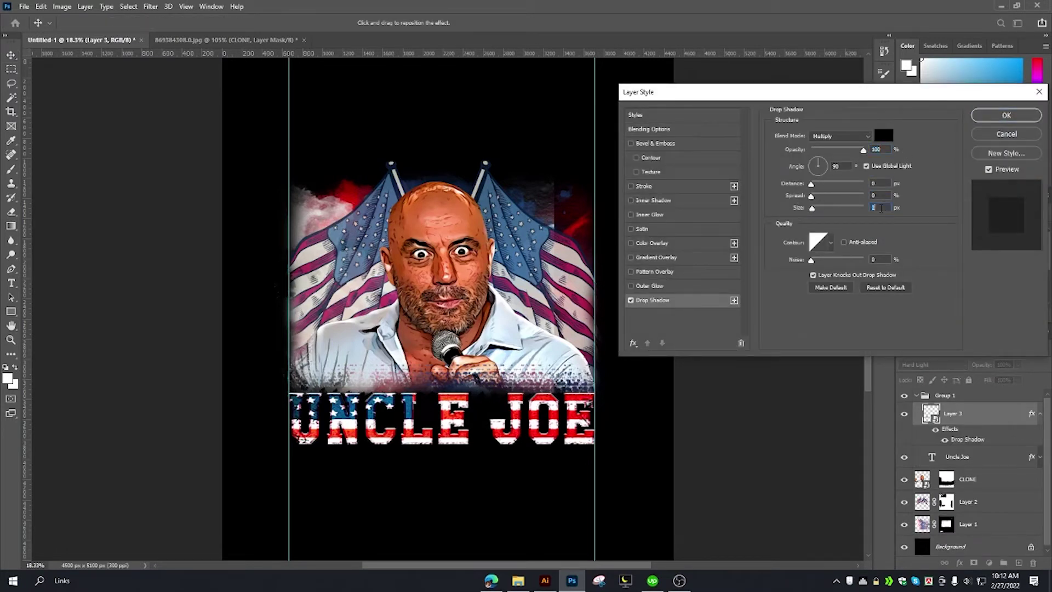
scroll(881, 208, up, 3)
click(992, 117)
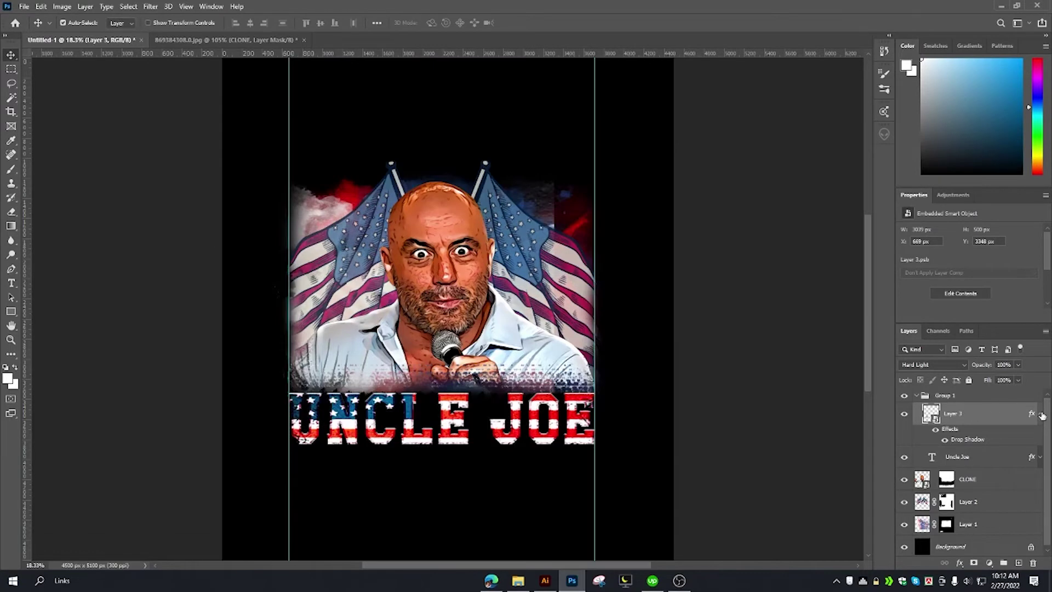
click(1042, 416)
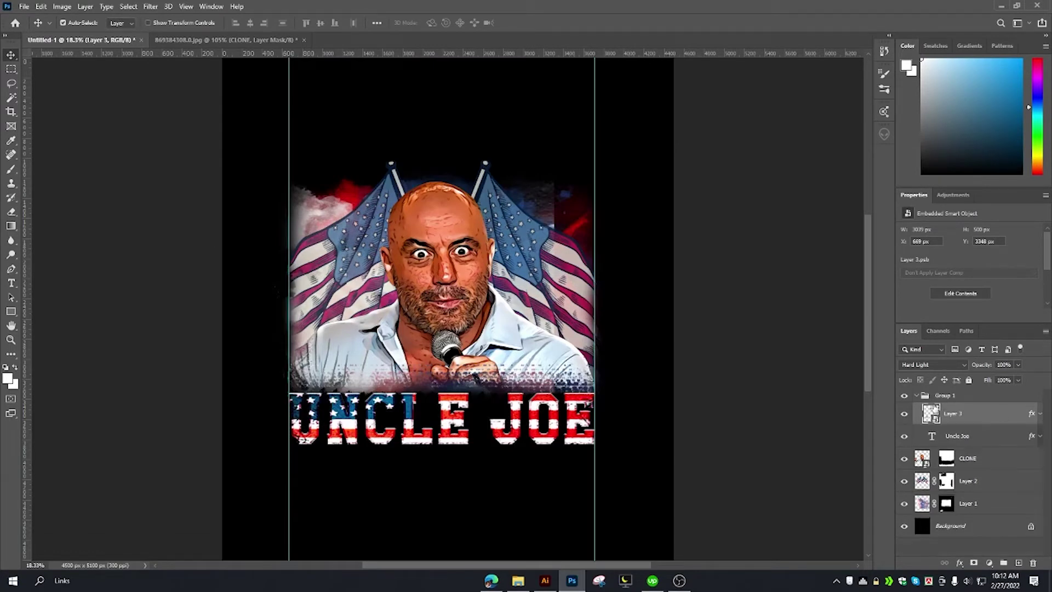
click(916, 394)
scroll(487, 230, down, 2)
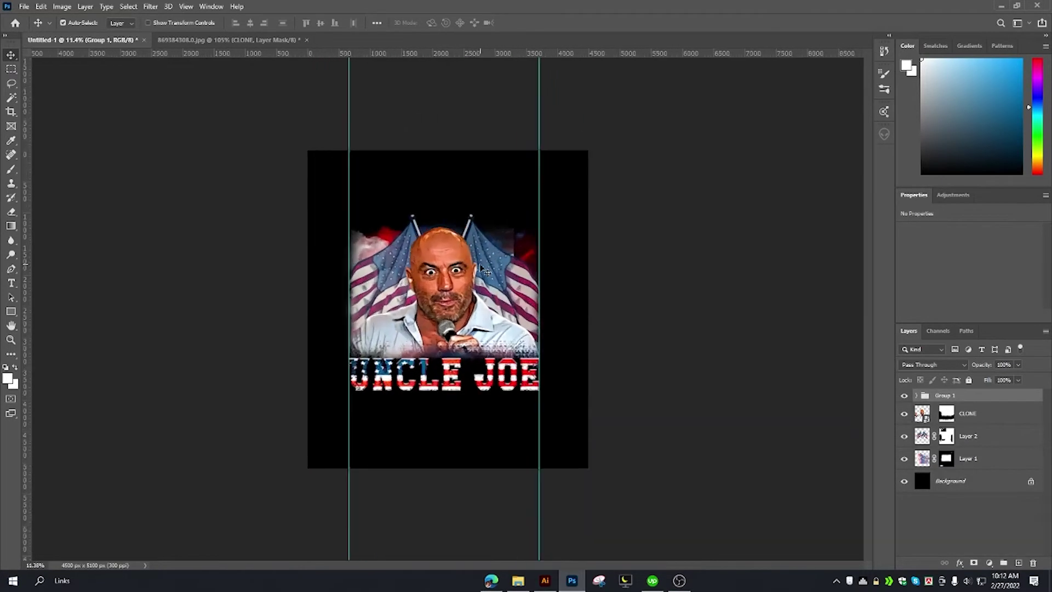
scroll(486, 230, up, 3)
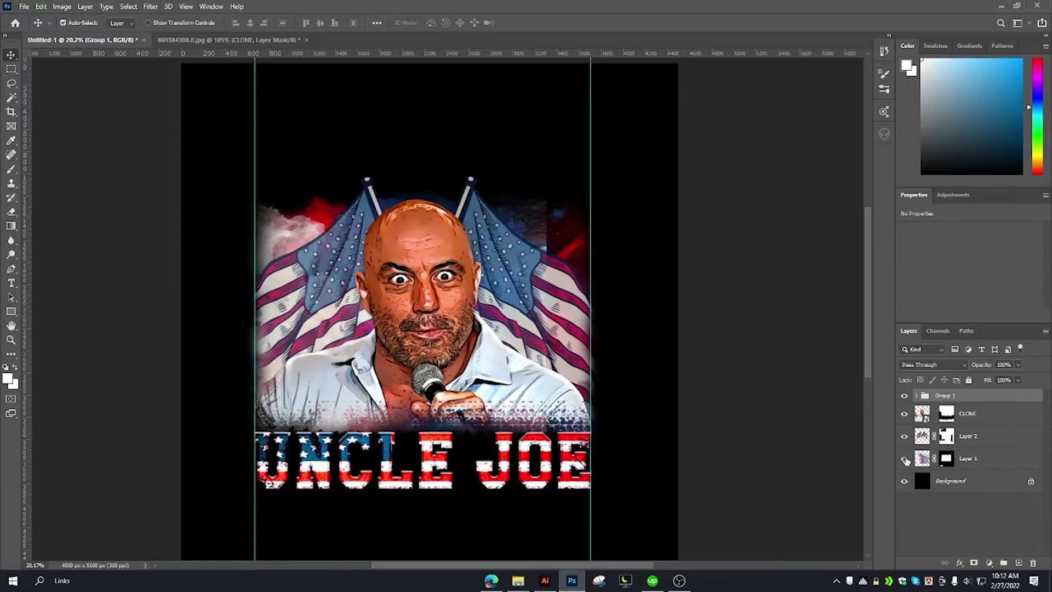
Duplicate Layer 1 190 px higher and paint black on the copy's mask over its top edge.
click(968, 458)
alt+drag(563, 266, 550, 175)
click(973, 564)
key(x)
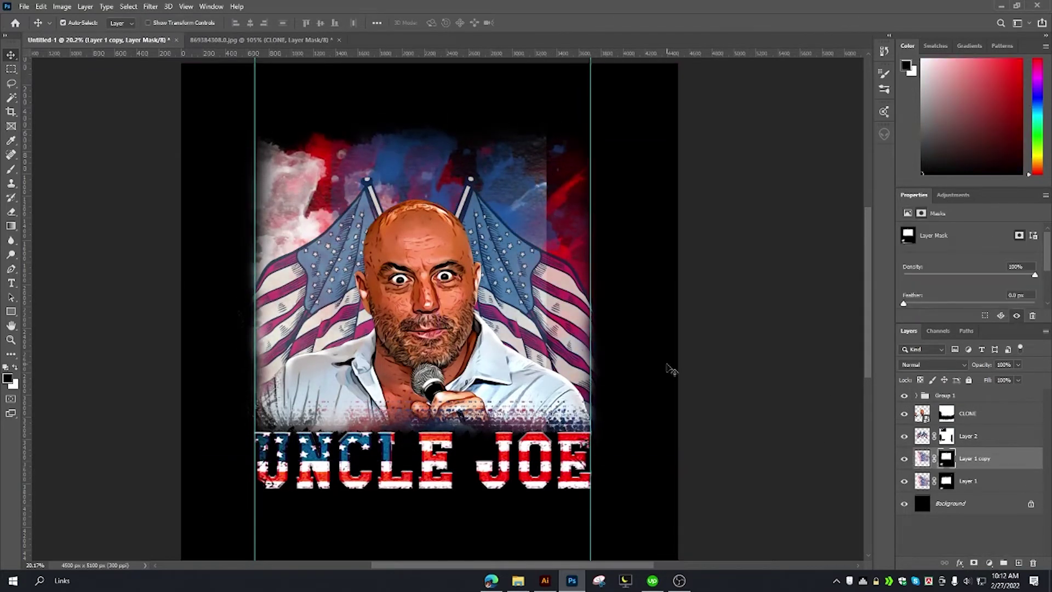
key(b)
mouse_move(323, 107)
mouse_down()
mouse_move(282, 145)
mouse_move(561, 141)
mouse_up()
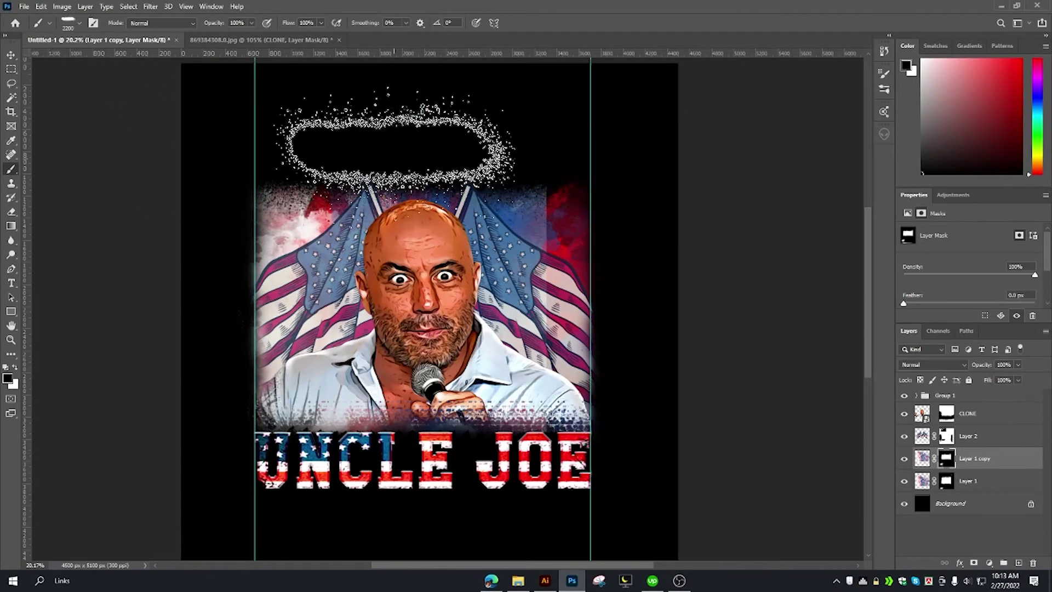
Set the original Layer 1 to 100% opacity.
scroll(532, 226, down, 3)
scroll(532, 225, up, 2)
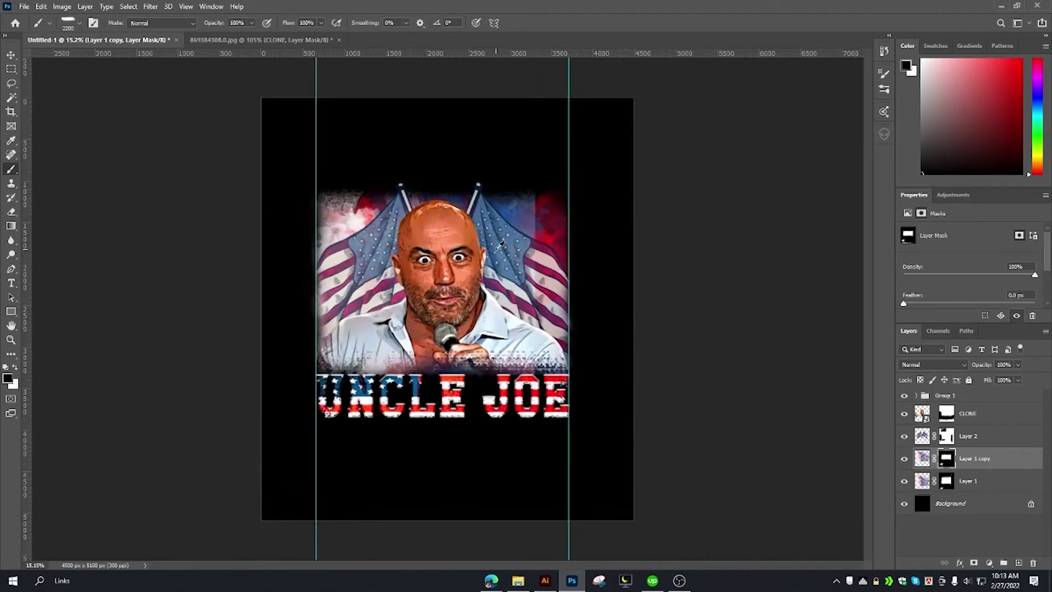
scroll(531, 226, up, 1)
key(v)
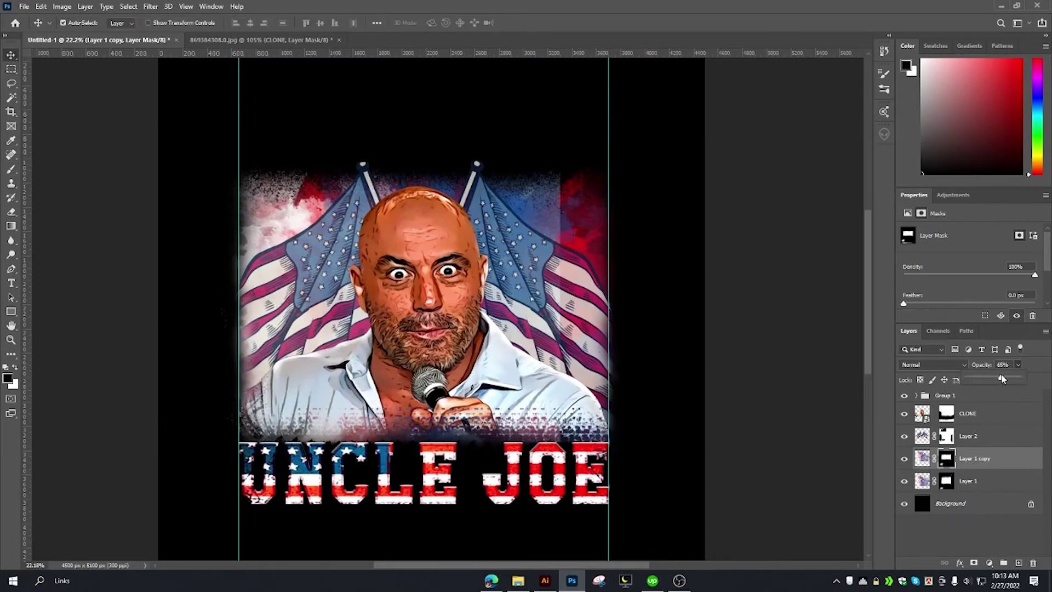
click(1013, 482)
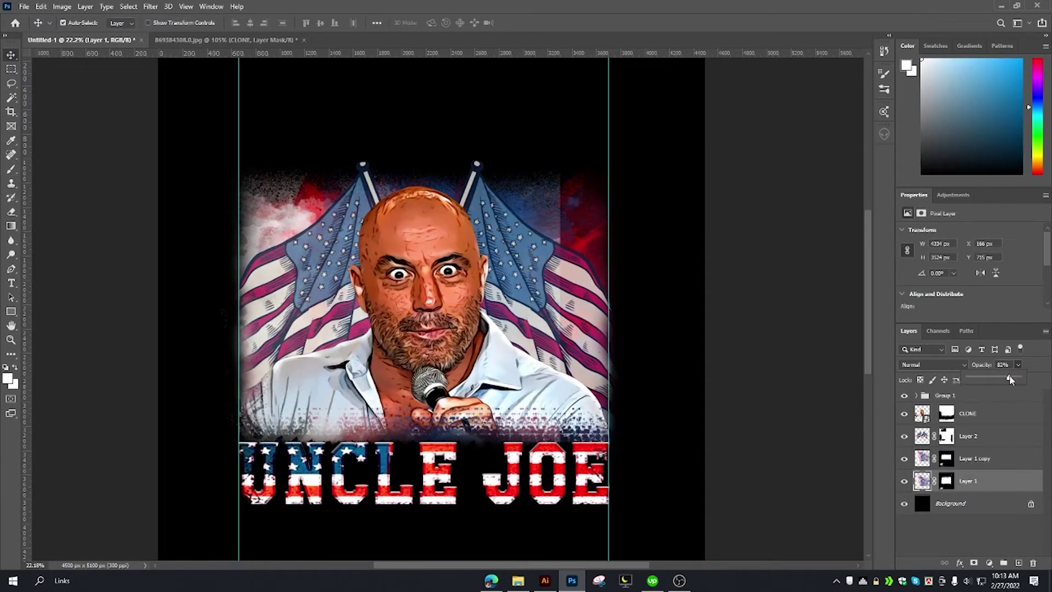
drag(1011, 379, 1018, 377)
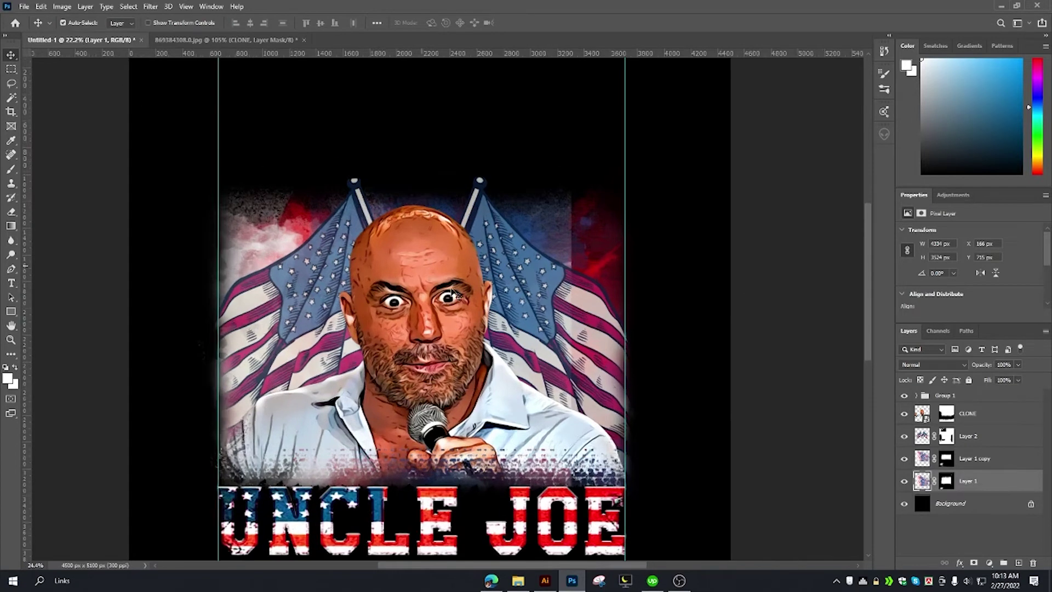
scroll(450, 268, down, 2)
Rasterize the CLONE layer and permanently apply its layer mask.
click(946, 414)
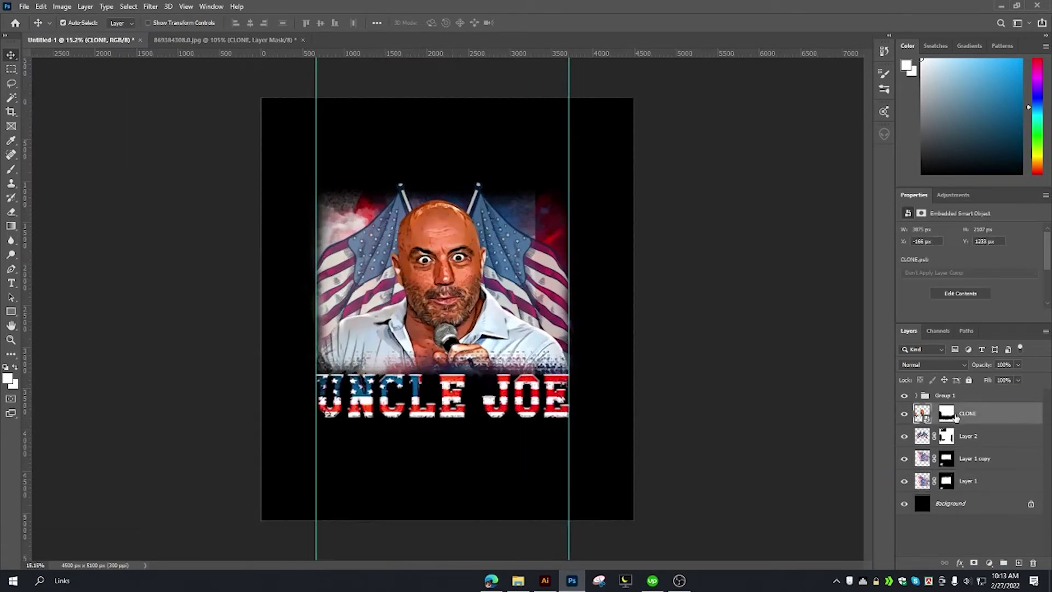
right_click(992, 412)
click(912, 301)
right_click(940, 410)
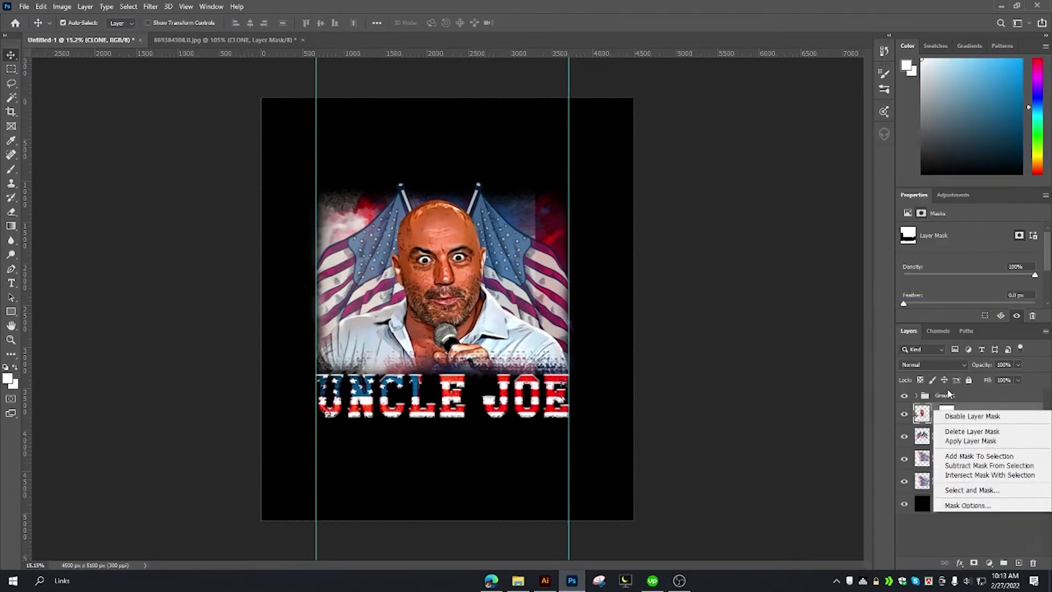
click(964, 441)
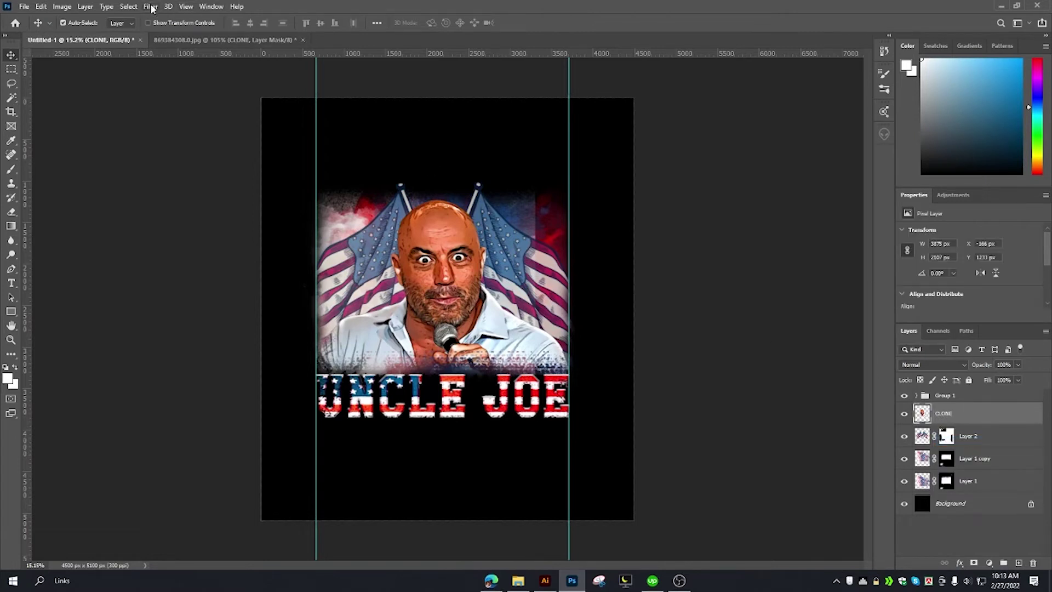
Clip a Hue/Saturation adjustment to CLONE and shift the face toward a slightly redder tint.
click(151, 8)
click(989, 563)
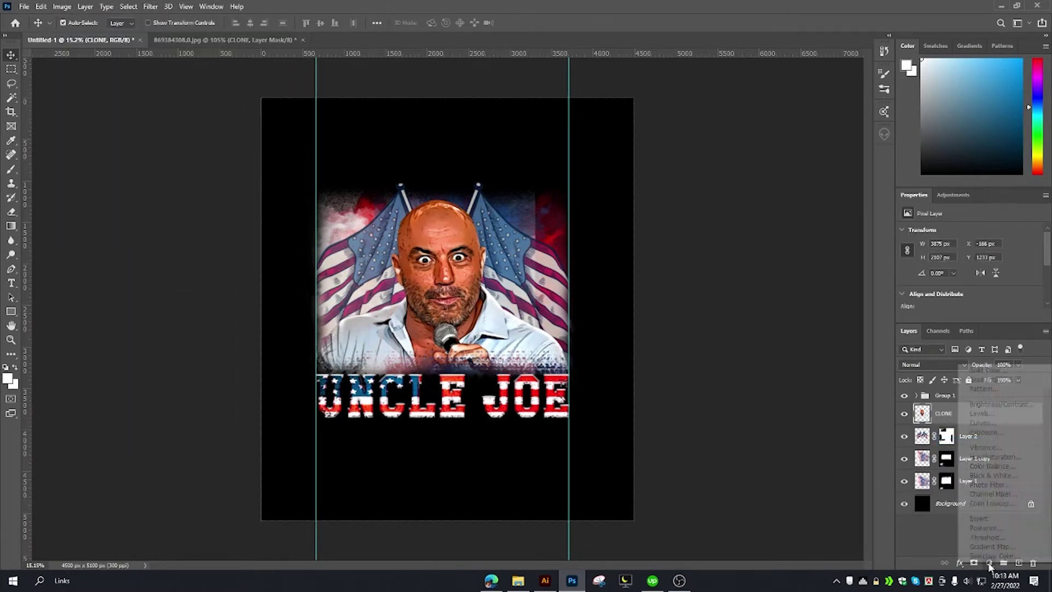
click(994, 457)
click(969, 316)
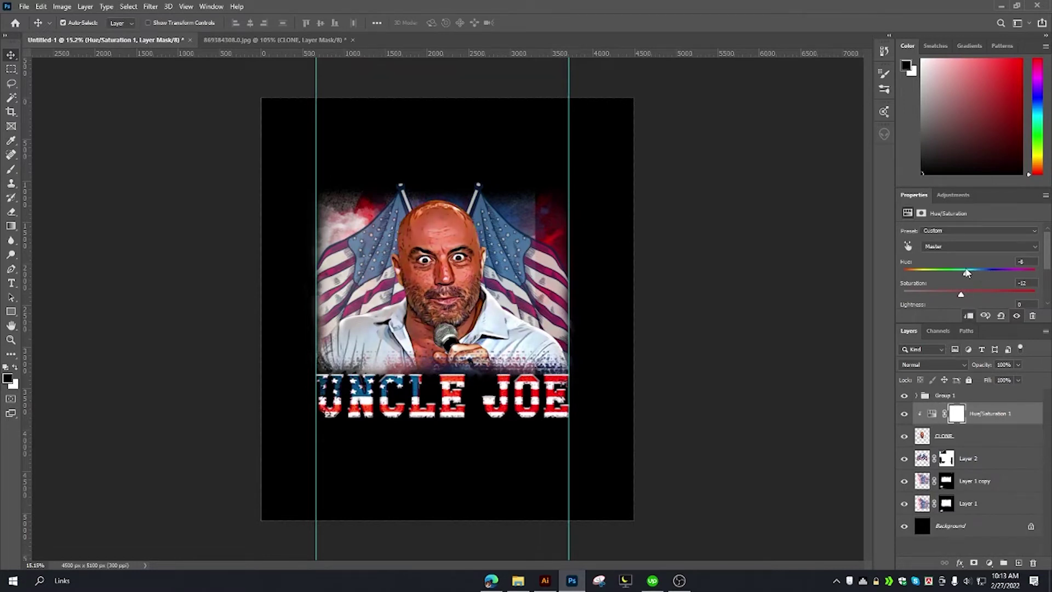
drag(970, 277, 935, 276)
drag(968, 276, 972, 277)
mouse_move(959, 275)
mouse_down()
mouse_move(950, 275)
mouse_move(970, 275)
mouse_up()
drag(965, 274, 963, 278)
click(944, 542)
scroll(460, 263, up, 3)
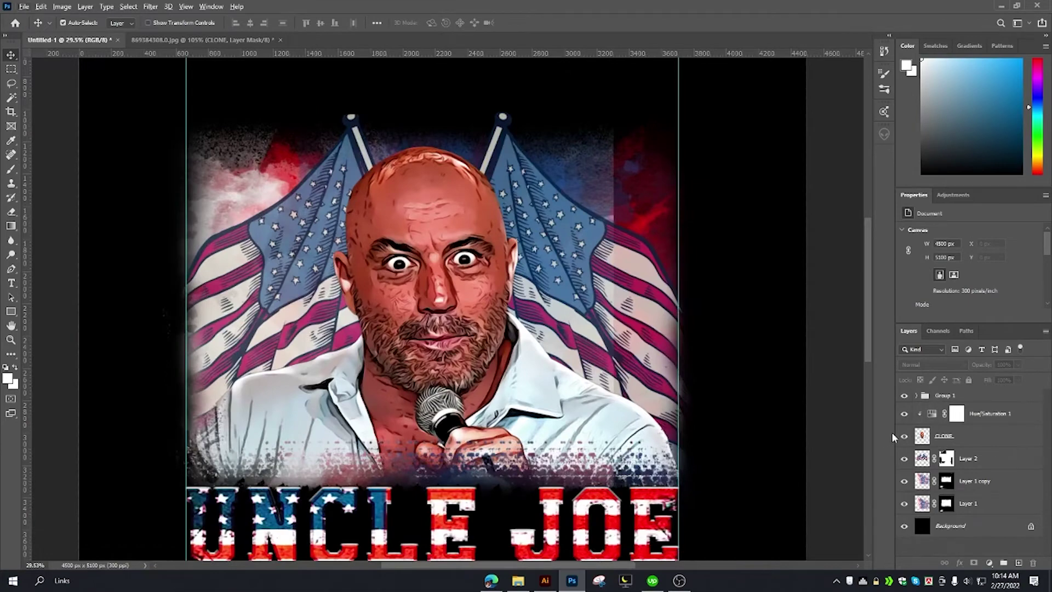
Add a new layer above CLONE and pick purple for painting splatters.
click(953, 436)
key(ctrl+shift+alt+n)
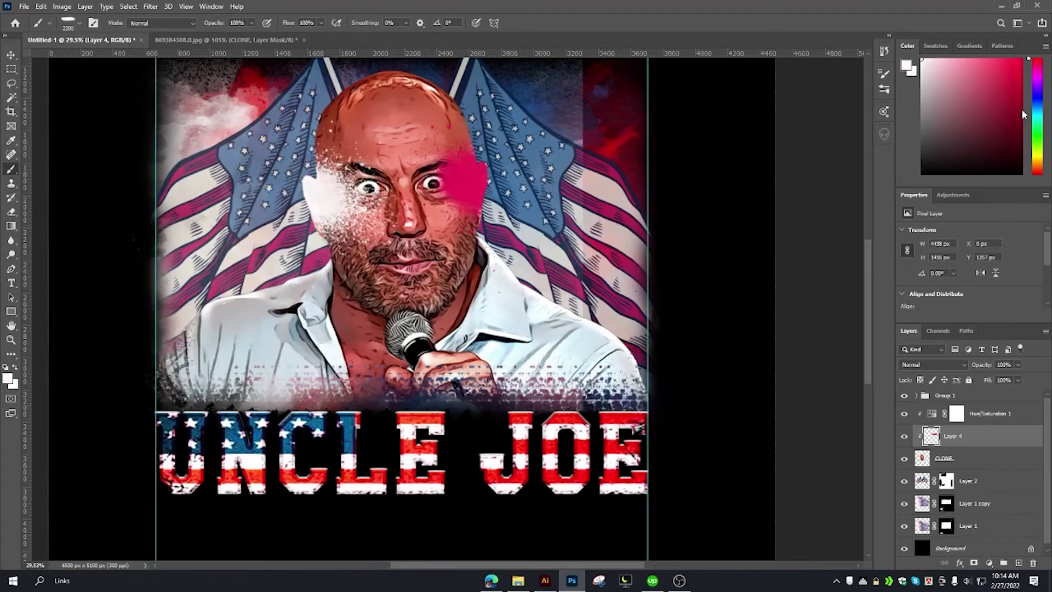
click(1037, 114)
click(999, 78)
click(1037, 83)
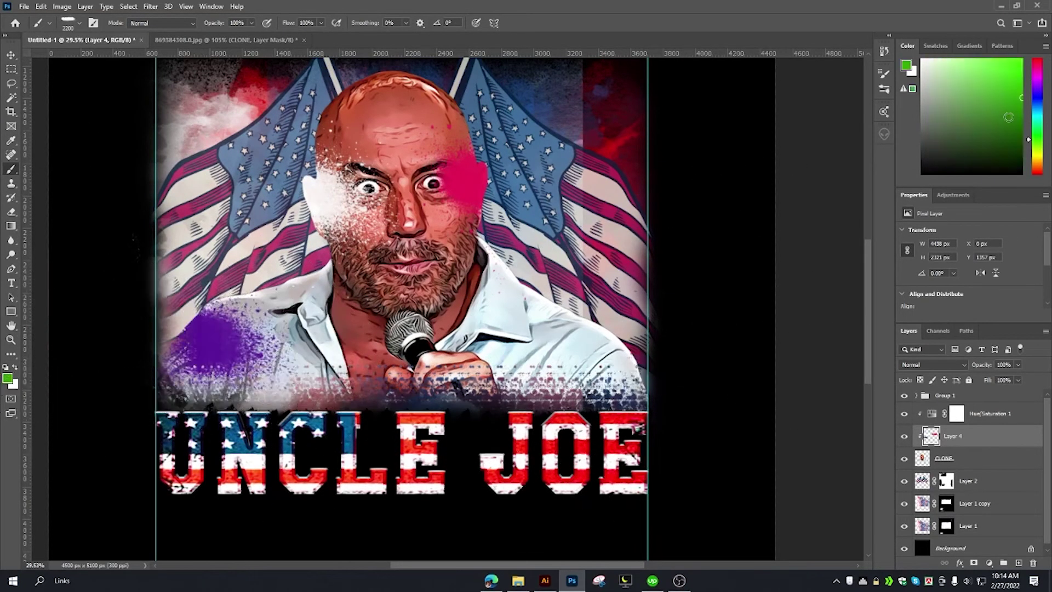
Switch the paint colour to bright blue for more splatters, then open the blend-mode list.
click(1038, 170)
click(1038, 113)
click(1038, 100)
click(1018, 58)
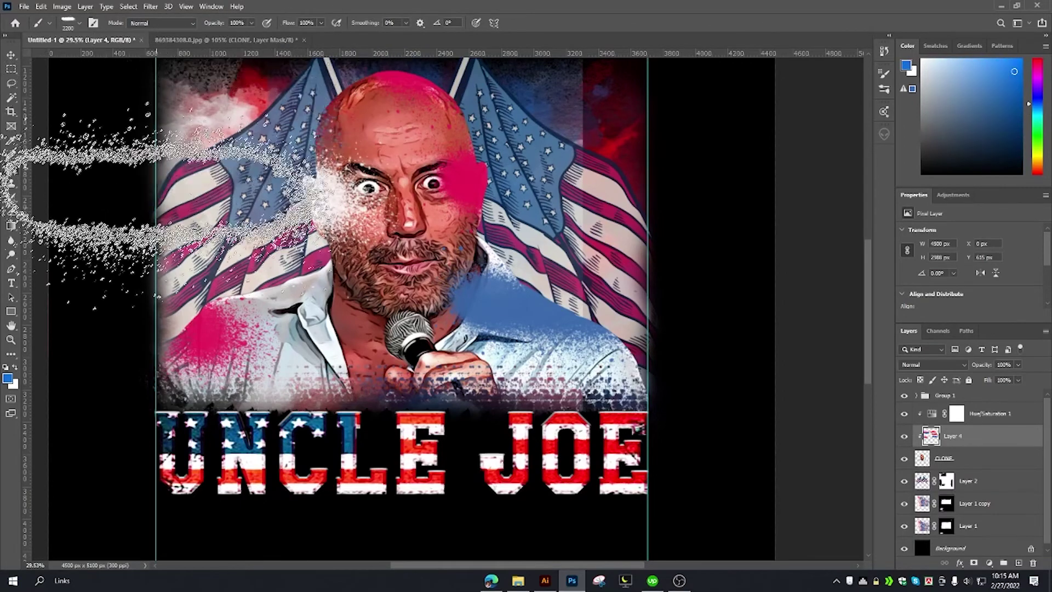
key(v)
scroll(459, 204, down, 1)
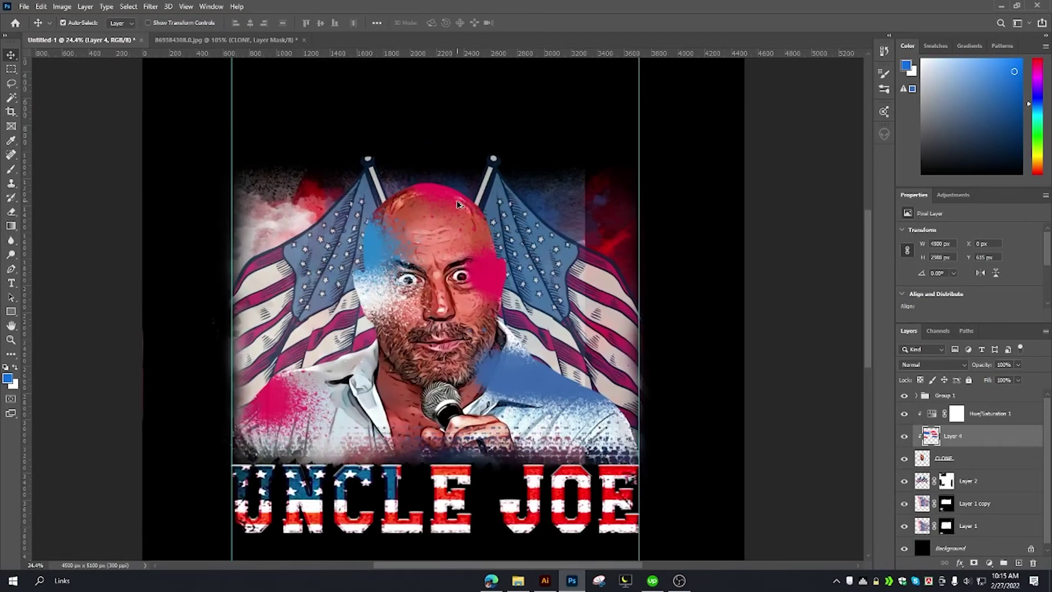
click(931, 364)
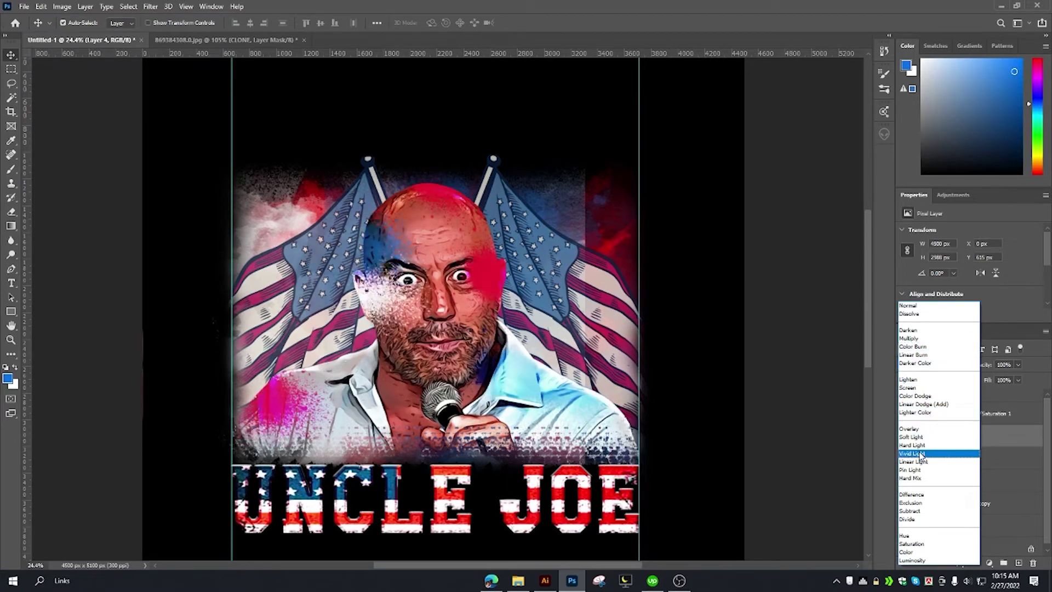
Set Layer 4 to Vivid Light at 50% opacity and toggle Layer 1 to compare.
click(914, 452)
scroll(486, 310, down, 1)
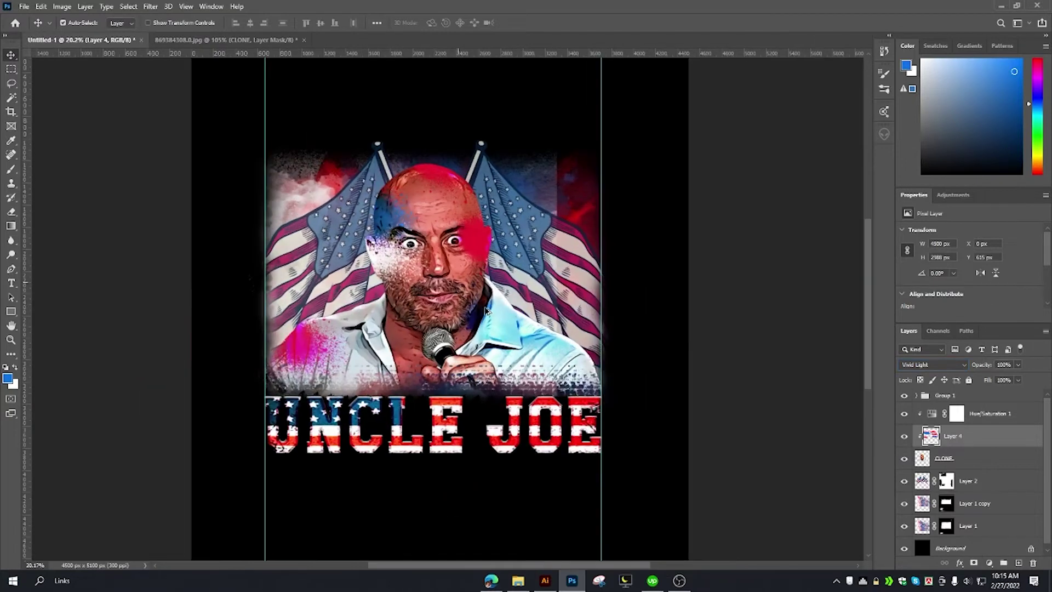
drag(1010, 379, 994, 379)
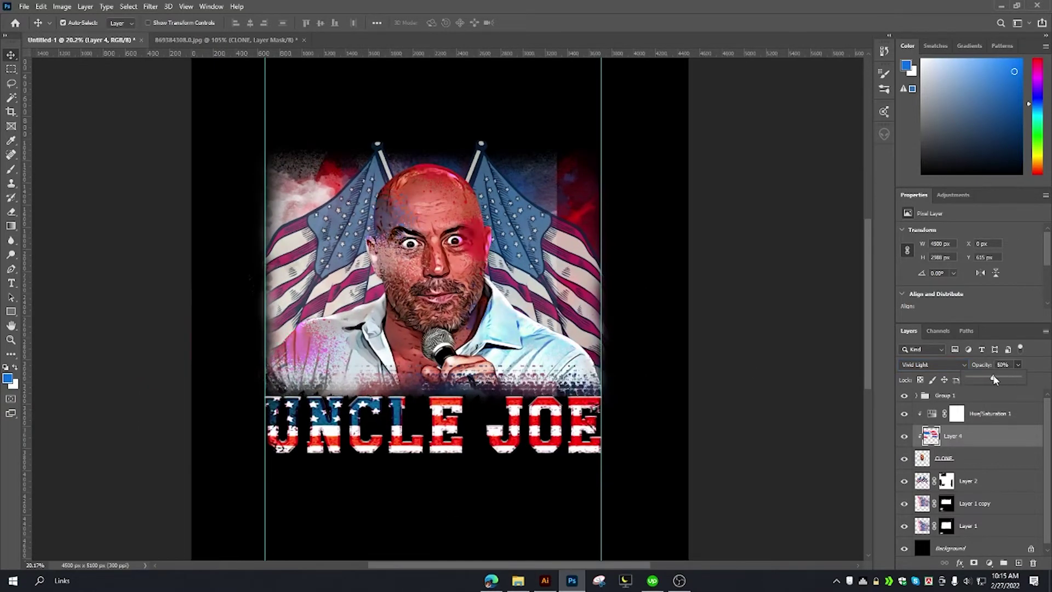
click(515, 232)
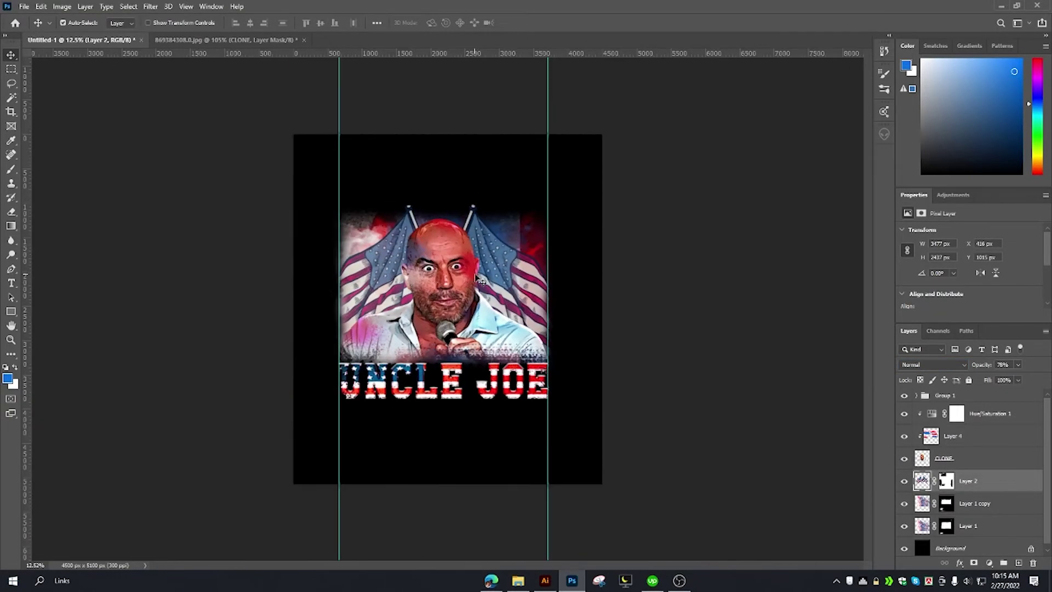
scroll(499, 250, down, 1)
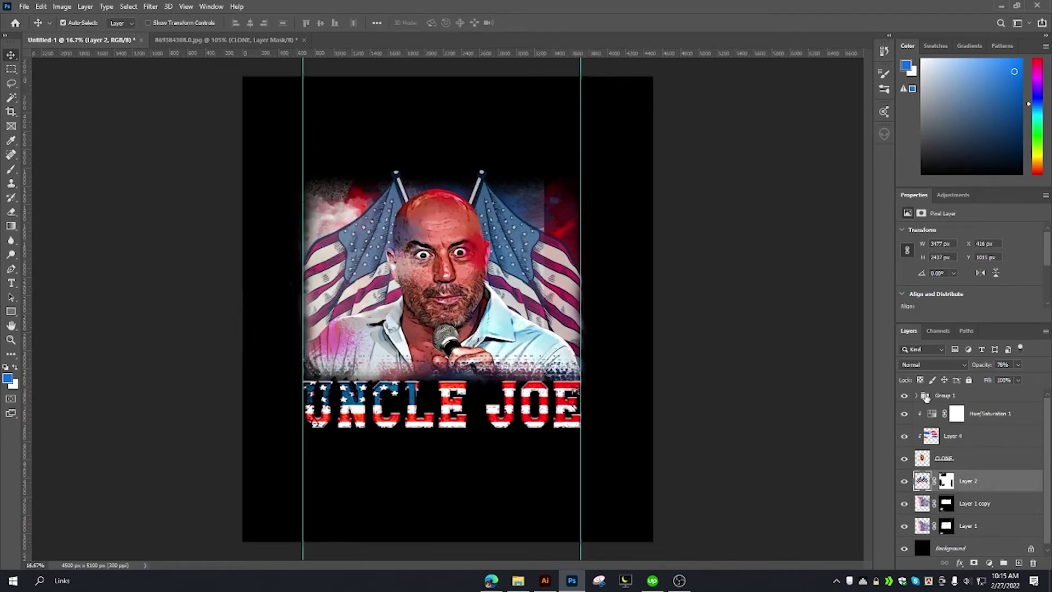
click(955, 413)
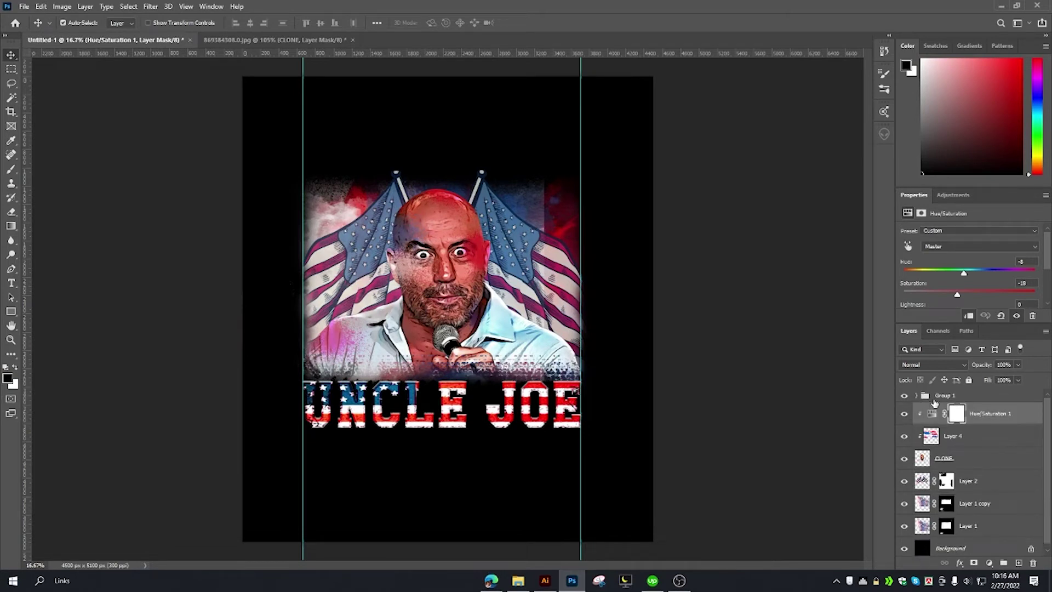
click(903, 526)
click(903, 526)
click(903, 525)
Group all artwork layers into Group 2 and duplicate it as a merged copy.
click(986, 394)
shift+click(978, 528)
key(ctrl+g)
click(904, 395)
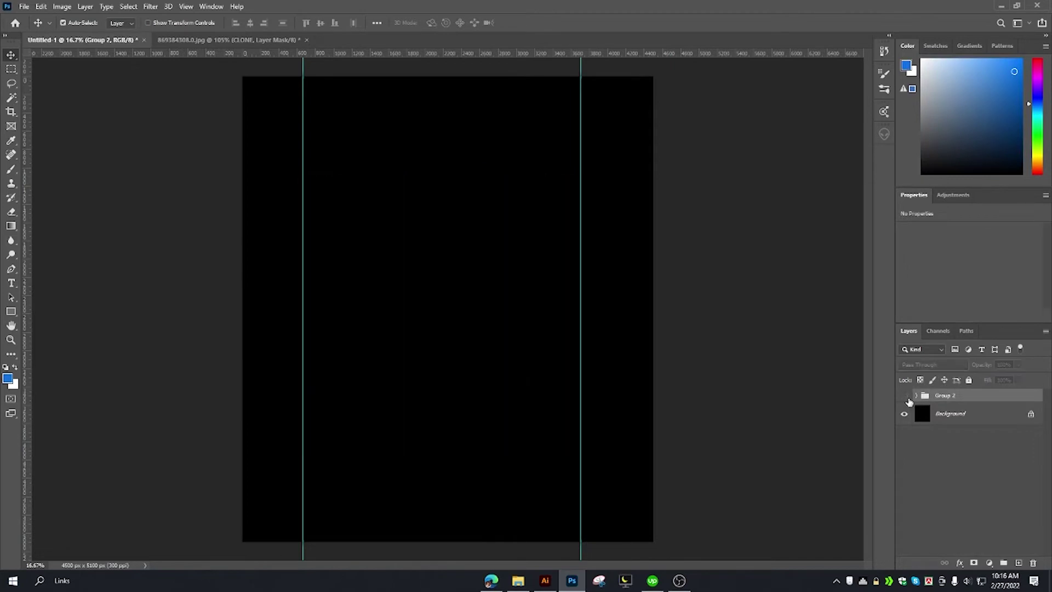
scroll(448, 309, down, 2)
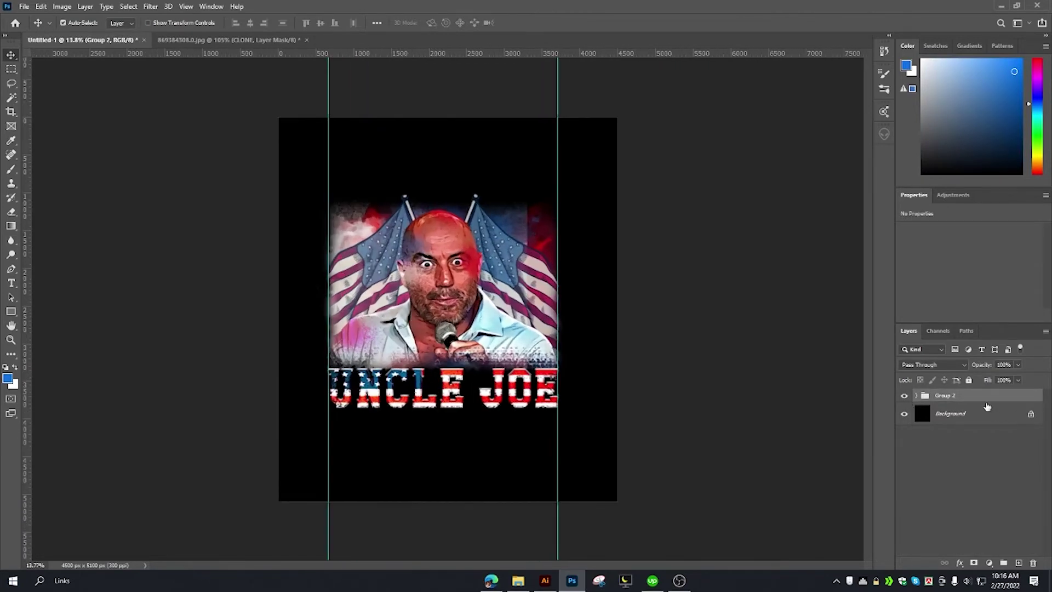
key(ctrl+j)
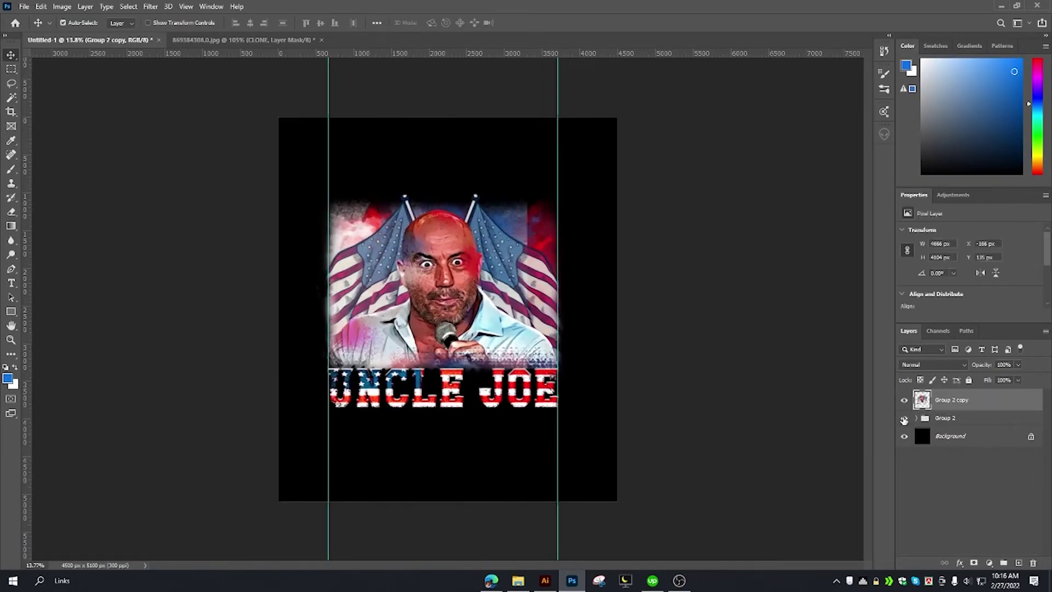
Convert the merged copy to a smart object and toggle Group 2's visibility.
right_click(981, 395)
click(898, 259)
click(904, 417)
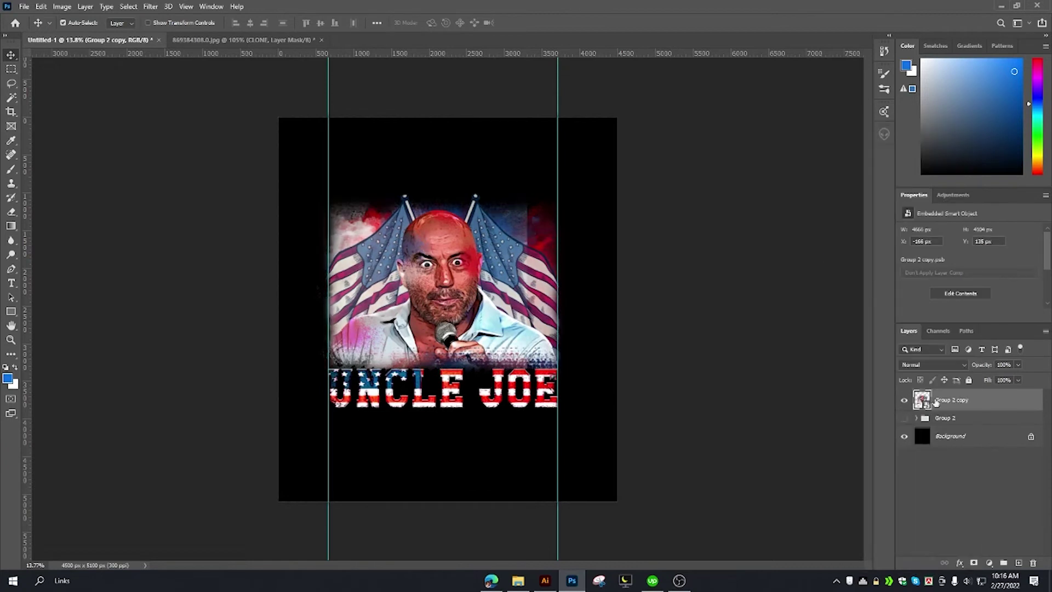
key(ctrl+t)
click(506, 23)
click(11, 69)
Copy a rectangle around the artwork to Layer 5 and clip it to the layer below, then open brush presets.
click(903, 417)
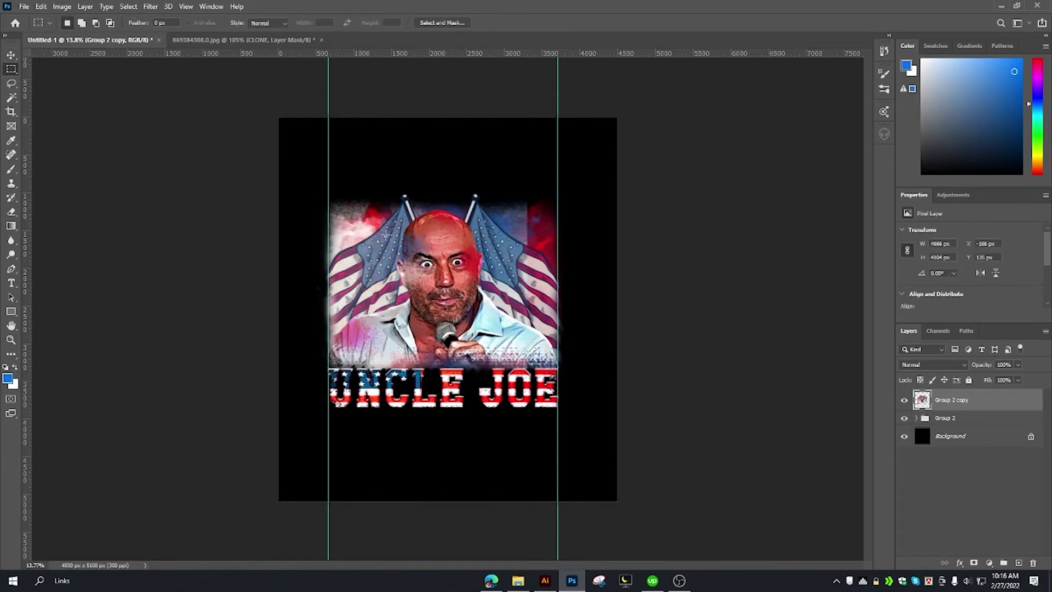
drag(458, 323, 564, 408)
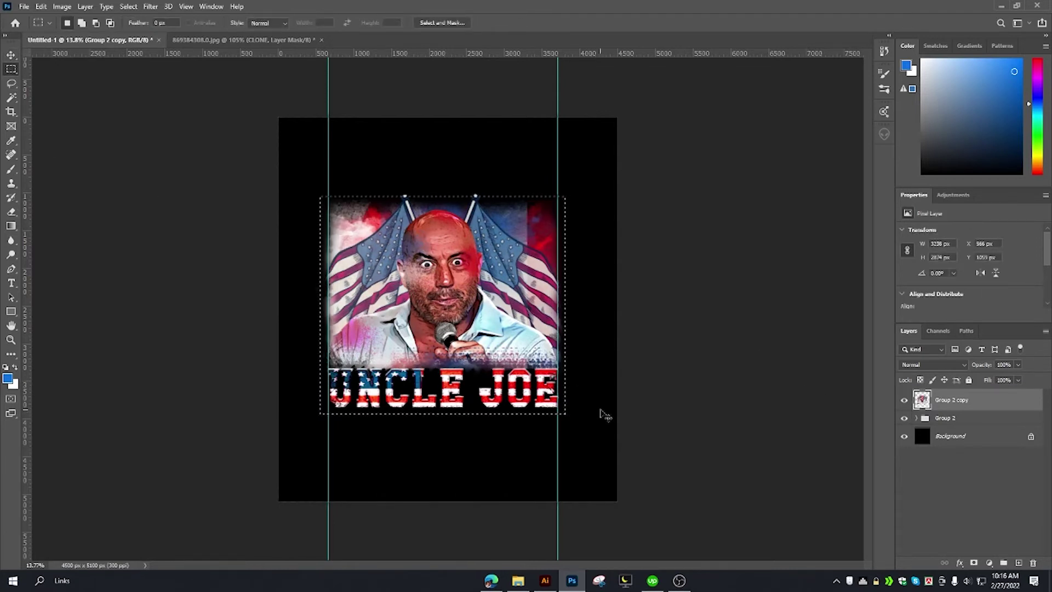
key(ctrl+j)
right_click(981, 408)
click(877, 317)
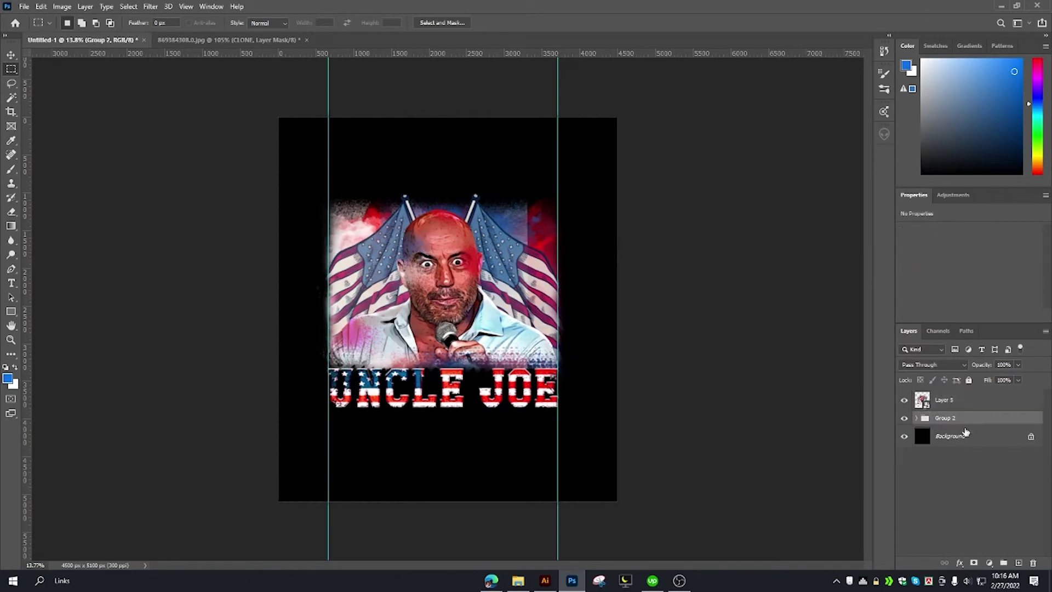
key(v)
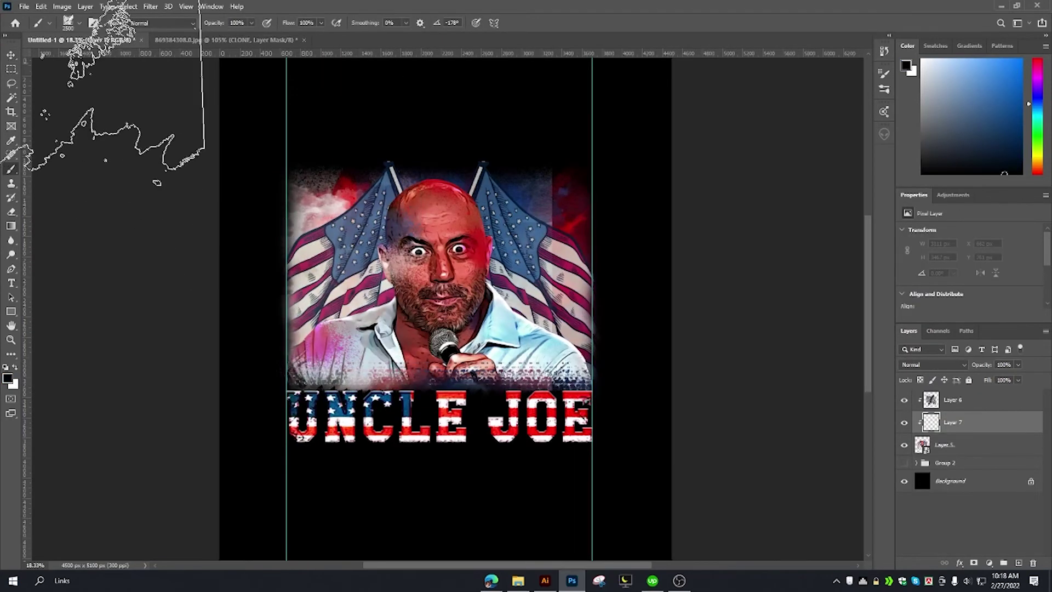
click(74, 23)
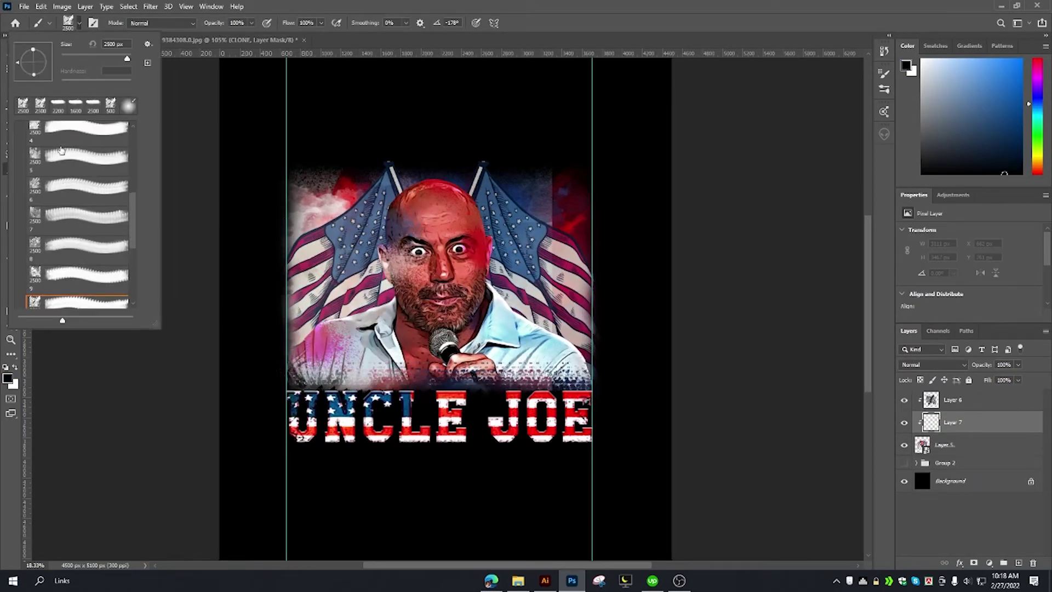
Choose a lightning brush from the brush presets folders.
click(21, 186)
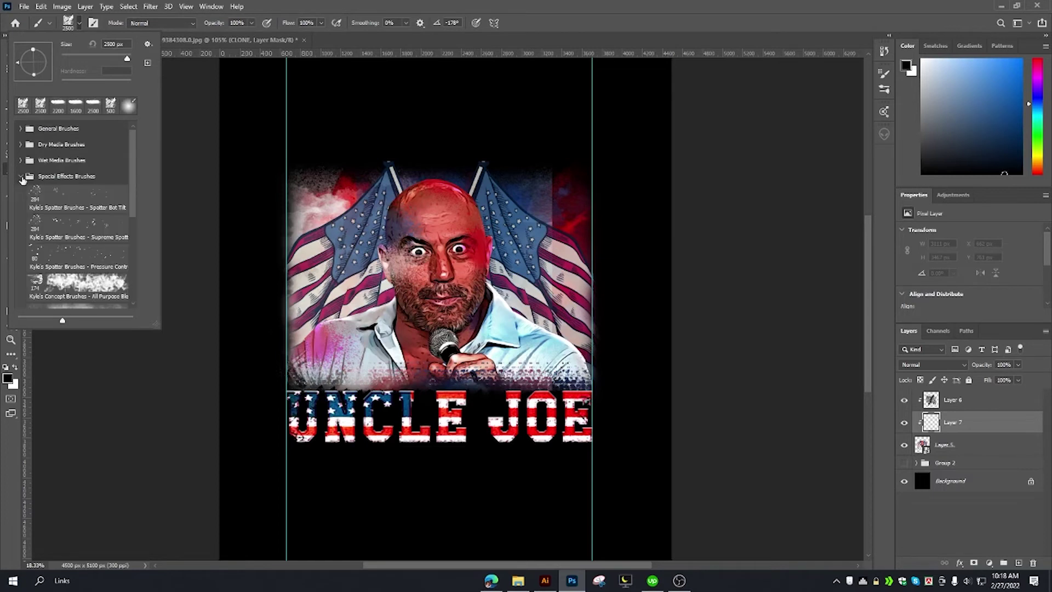
click(20, 176)
click(40, 161)
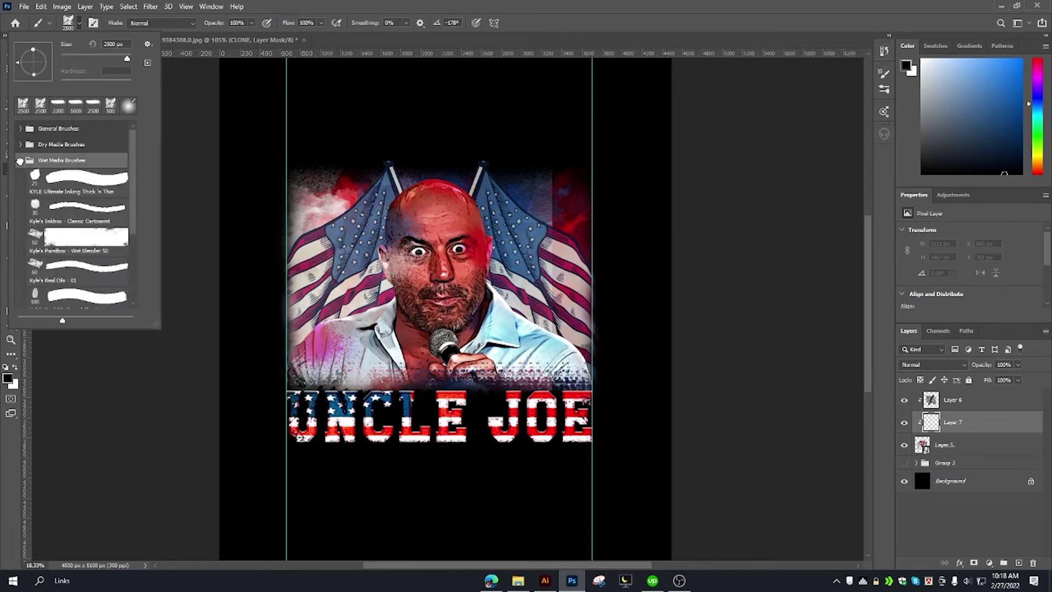
click(21, 160)
click(21, 192)
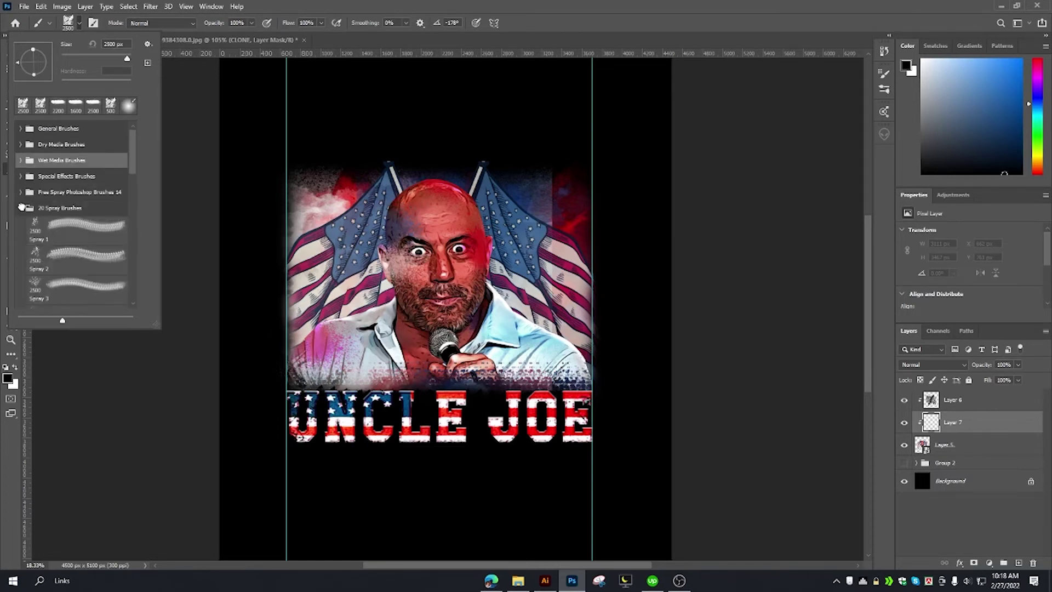
click(20, 224)
click(41, 299)
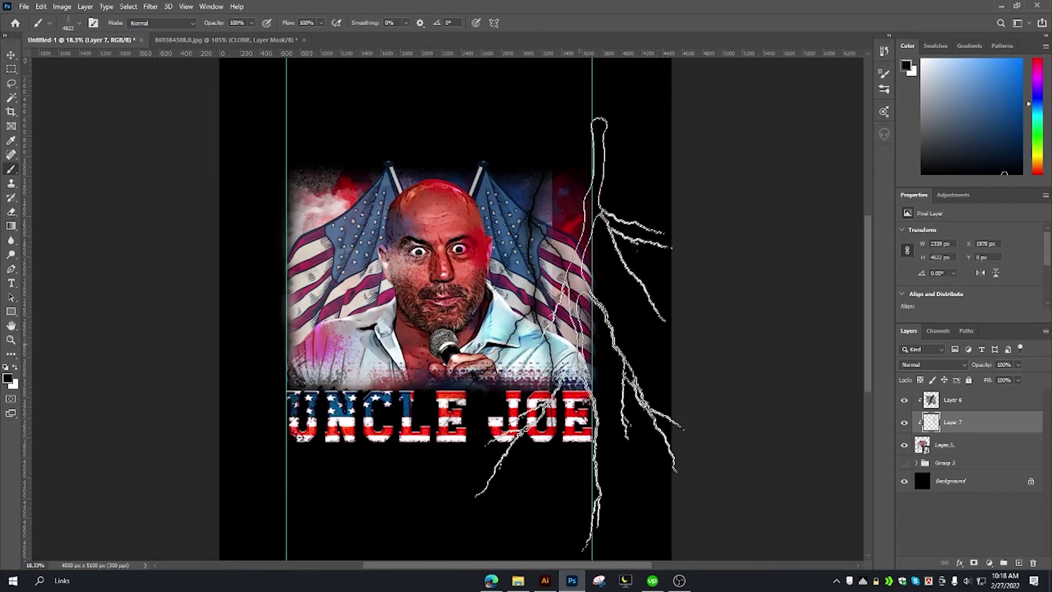
click(553, 307)
Shrink the lightning brush, set its tip angle to -150°, and stamp cracks across the portrait.
key(bracketleft)
key(bracketleft)
key(bracketleft)
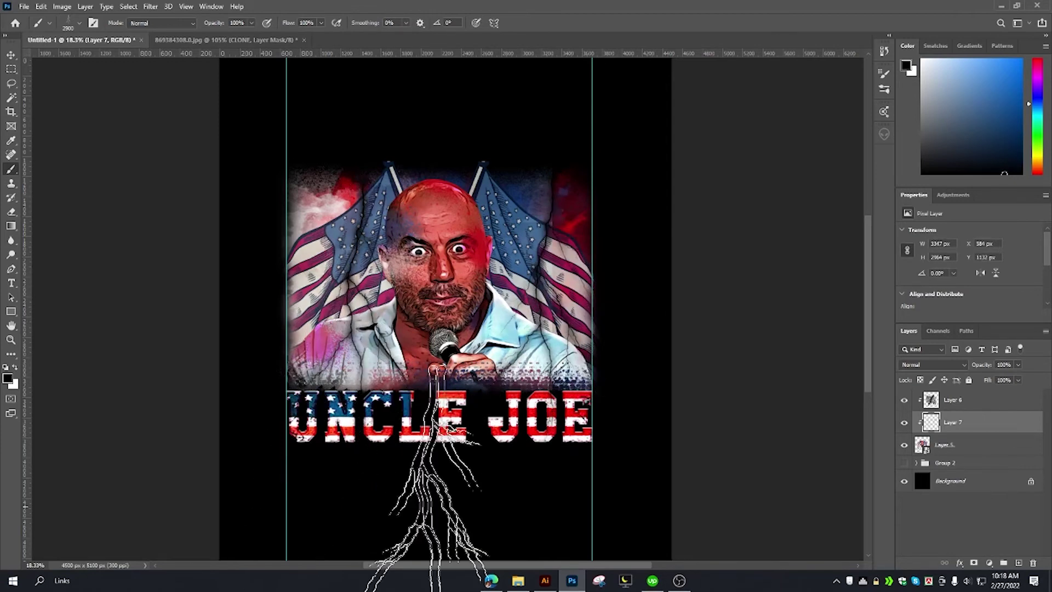
click(883, 77)
click(817, 95)
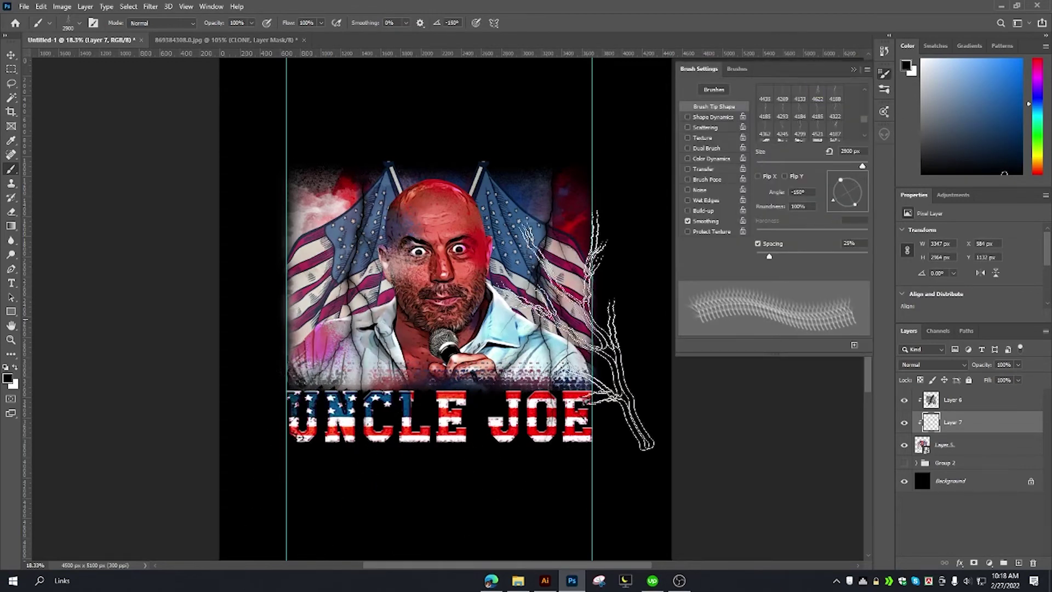
drag(840, 184, 865, 194)
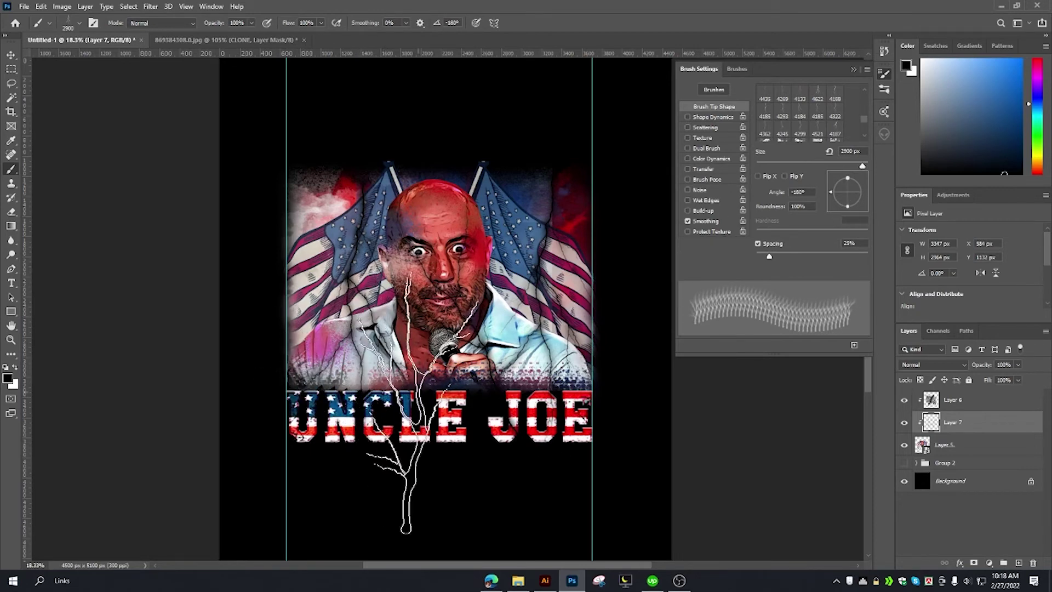
mouse_move(866, 191)
mouse_down()
mouse_move(833, 201)
mouse_move(855, 176)
mouse_up()
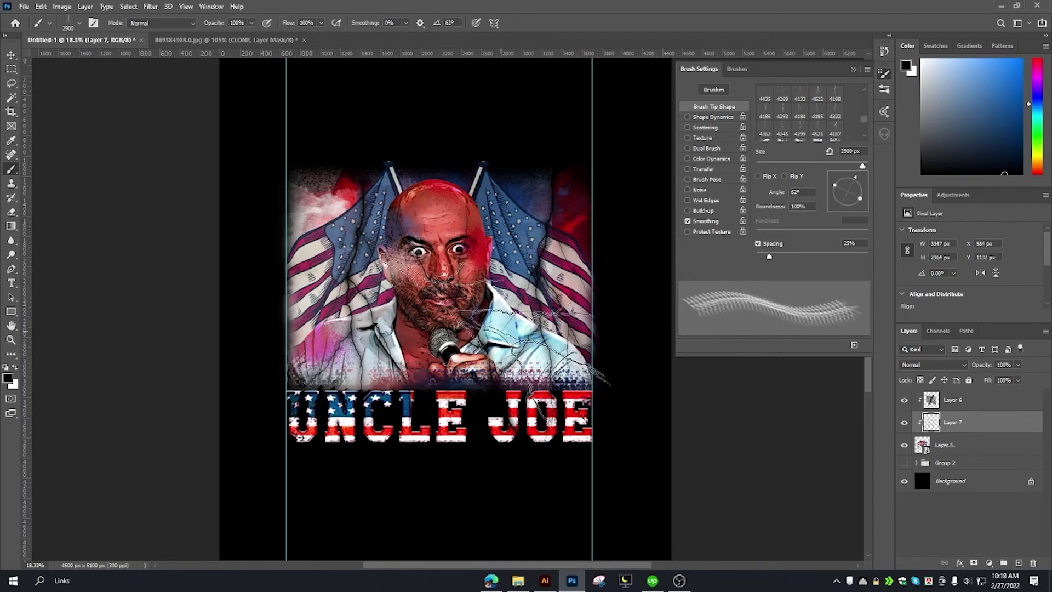
click(493, 171)
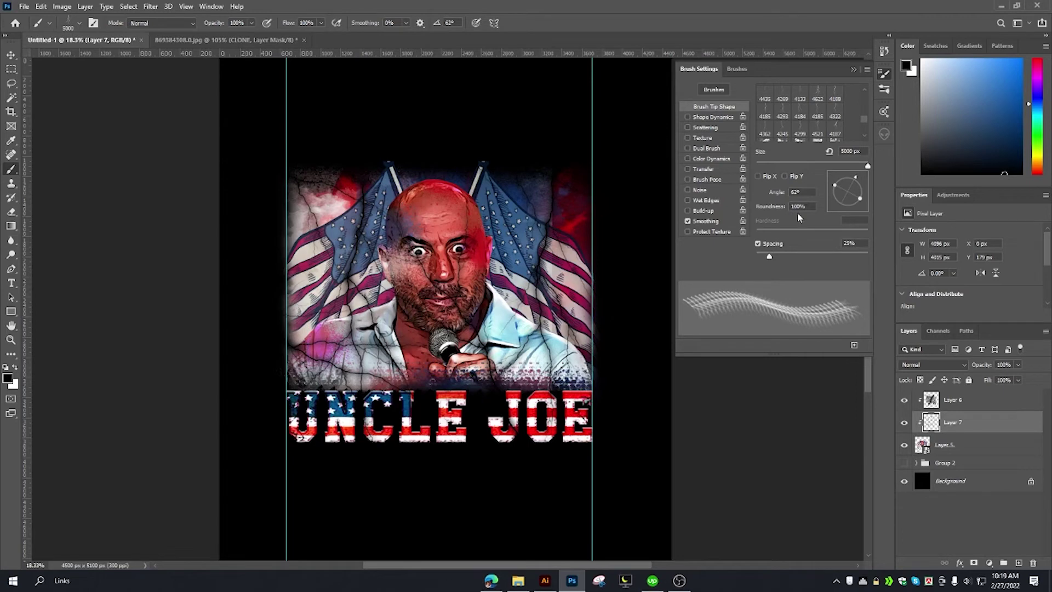
Invert the crack lines to white, test-select their pixels, then deselect and invert back.
key(F5)
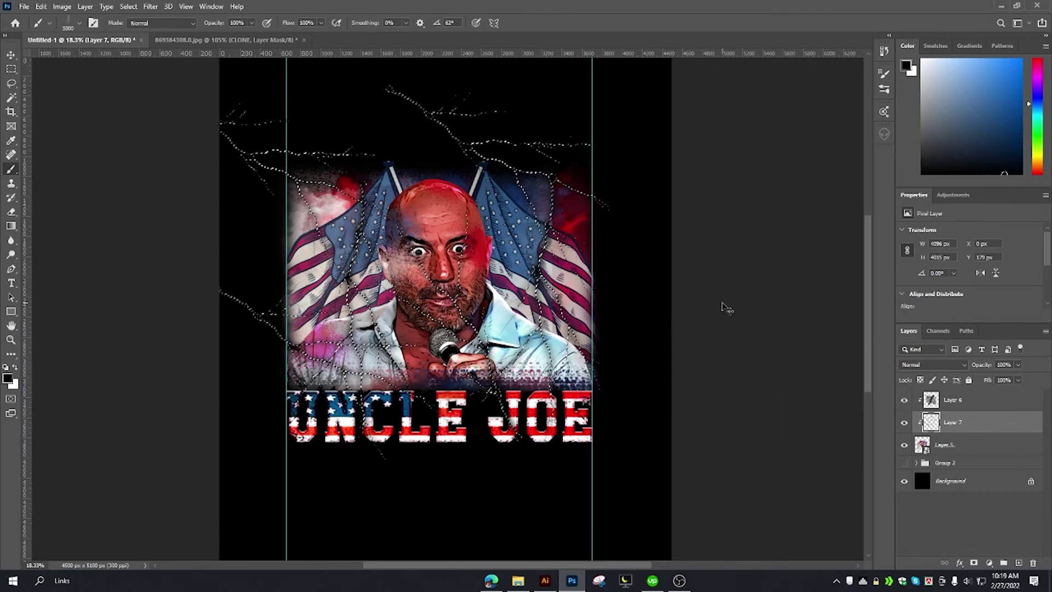
key(ctrl+i)
scroll(509, 262, down, 2)
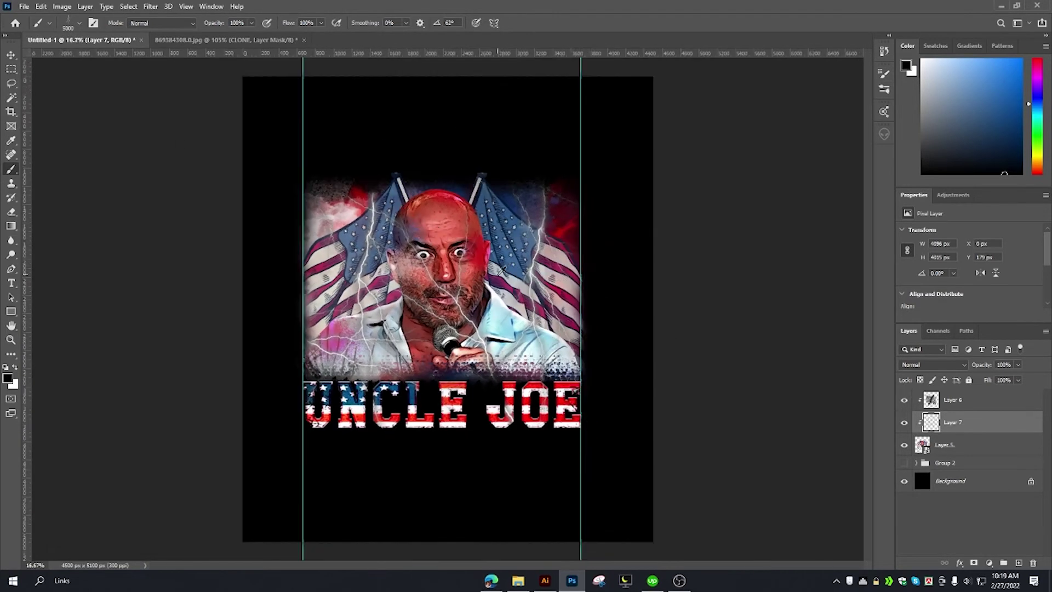
key(ctrl+alt+2)
scroll(550, 256, down, 3)
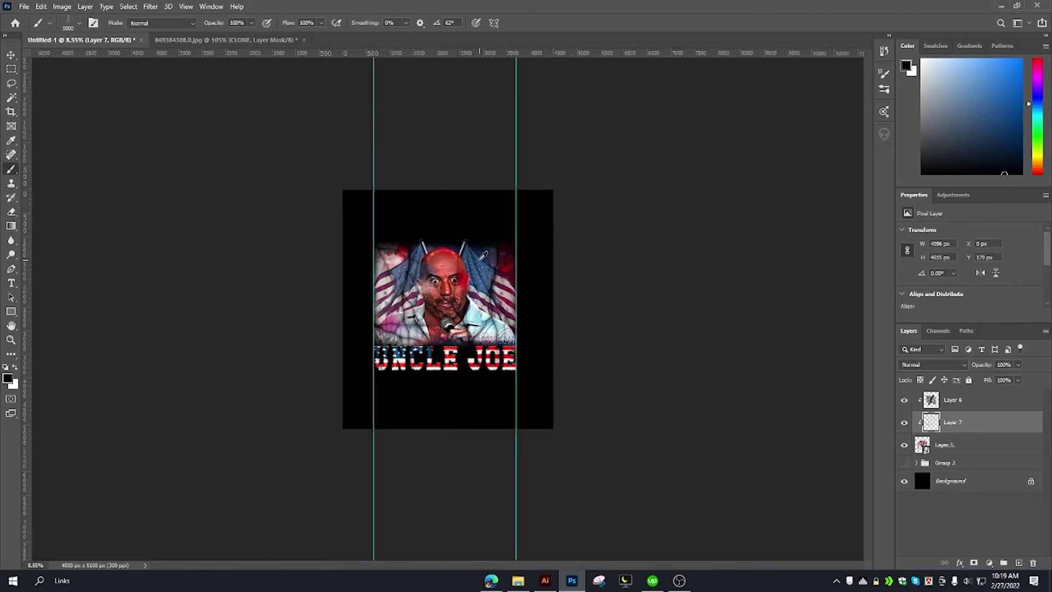
scroll(520, 255, up, 2)
key(ctrl+d)
key(ctrl+i)
Remove both vertical guides and fade the crack layer to about 60% opacity.
key(v)
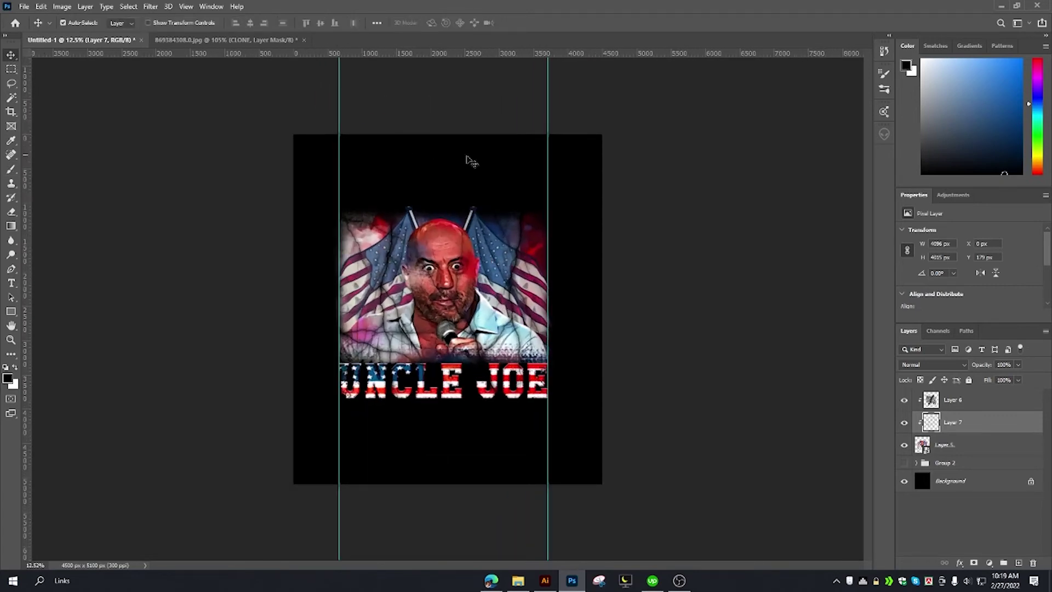
drag(338, 159, 24, 160)
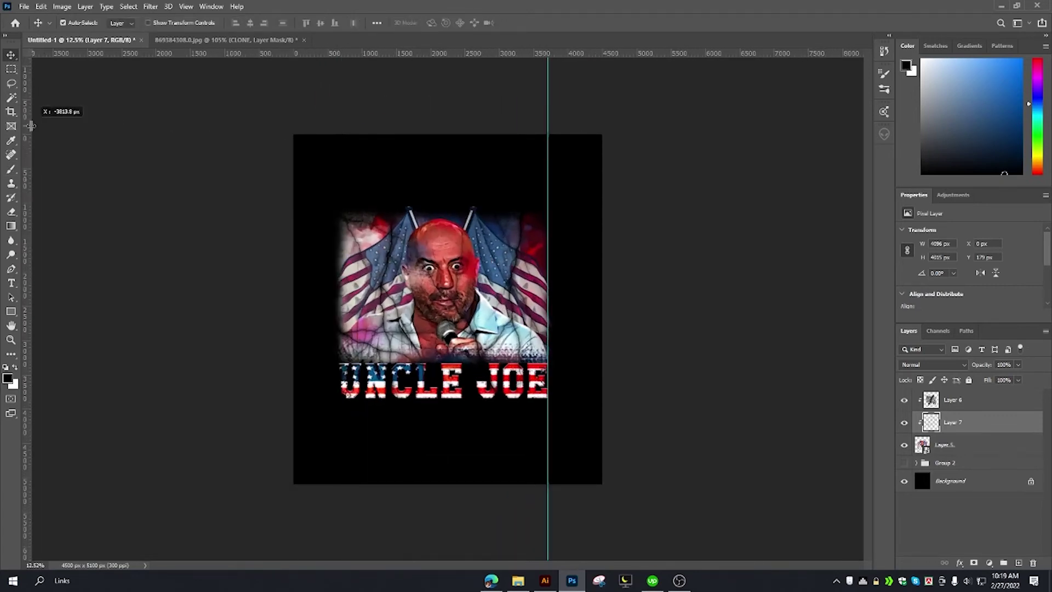
drag(548, 152, 25, 109)
scroll(524, 284, down, 1)
scroll(524, 284, up, 1)
scroll(524, 284, up, 1)
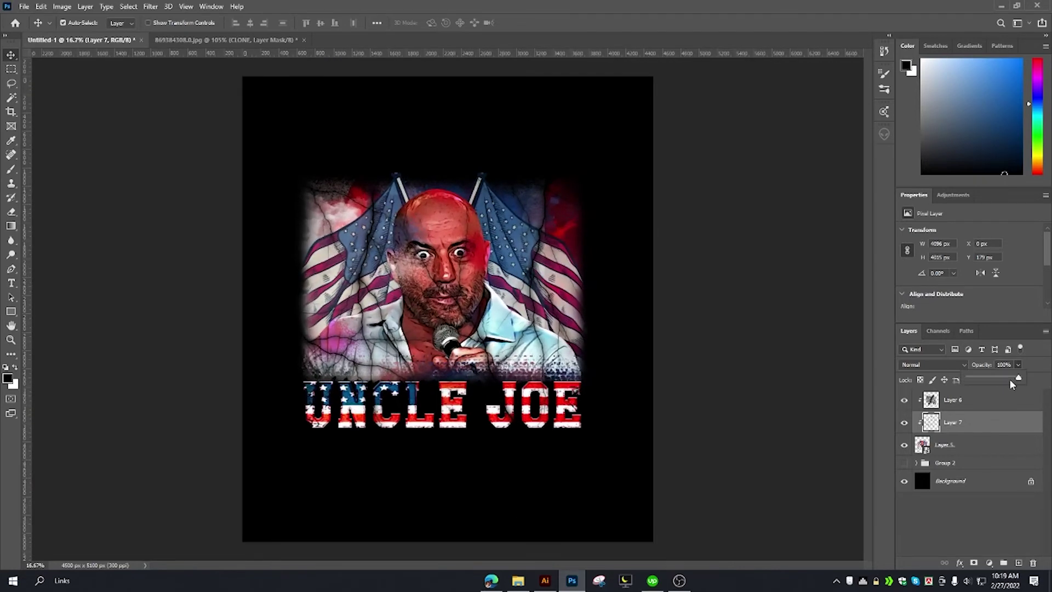
drag(1012, 384, 1000, 382)
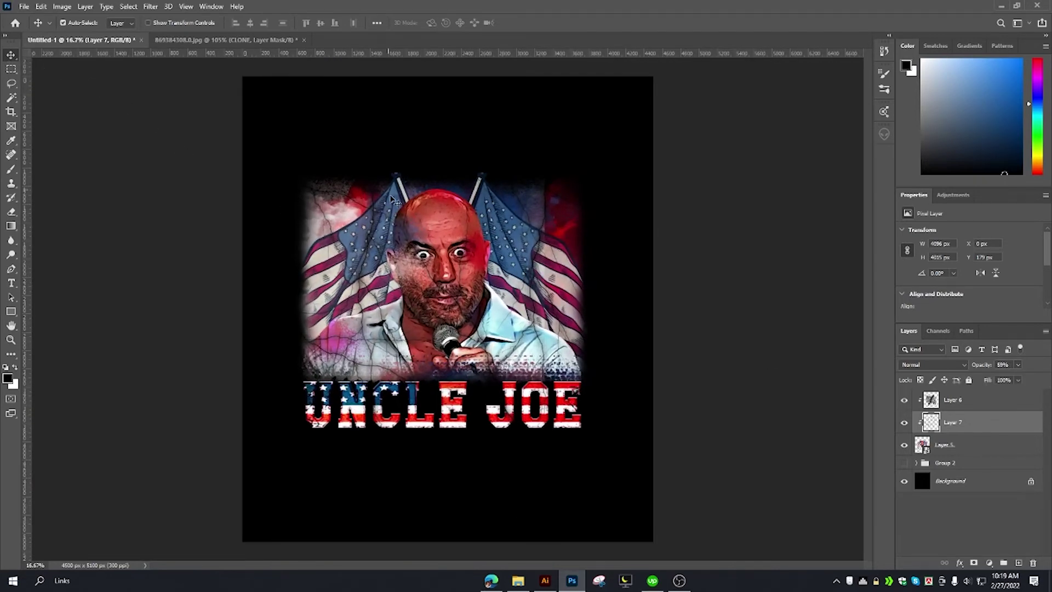
scroll(394, 200, down, 1)
Group the portrait, texture and crack layers and name the group Design.
click(959, 400)
shift+click(958, 445)
key(ctrl+g)
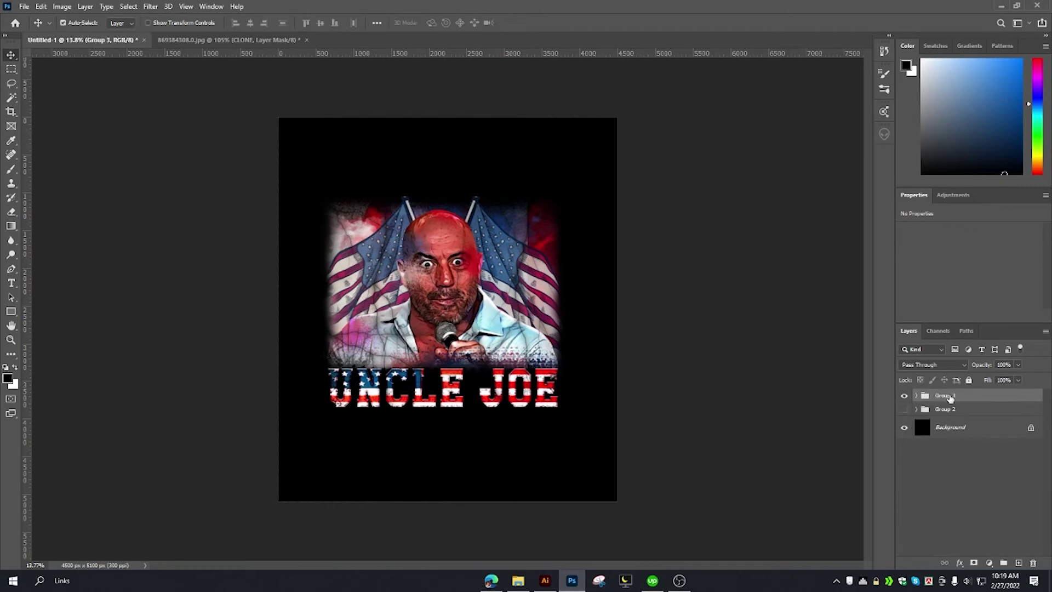
text(Design)
key(Return)
key(ctrl+a)
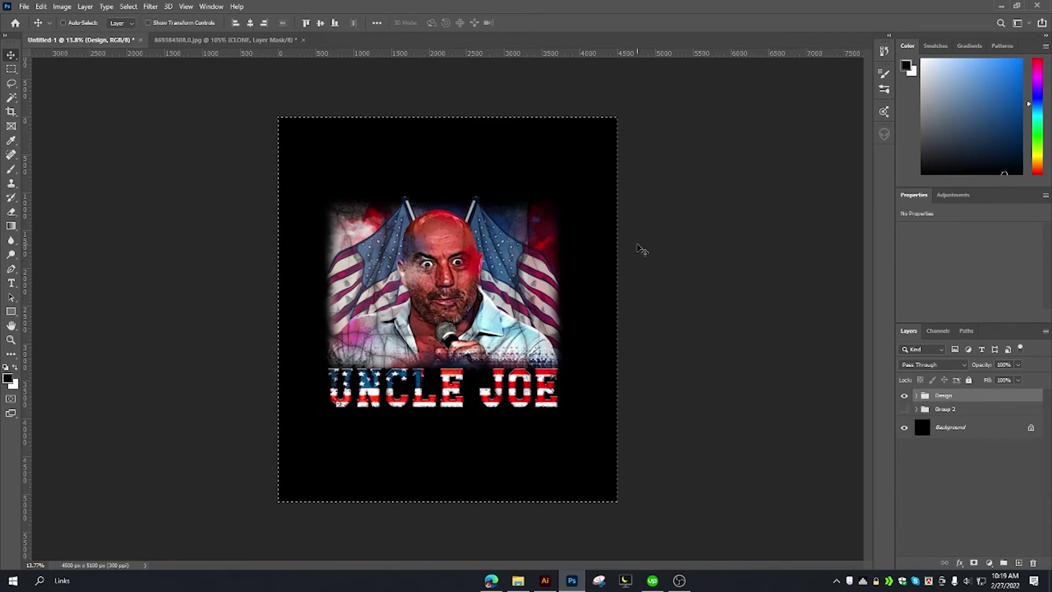
Try merging Design into a smart object, checking Group 2 and background visibility, then step back.
key(ctrl+d)
key(ctrl+e)
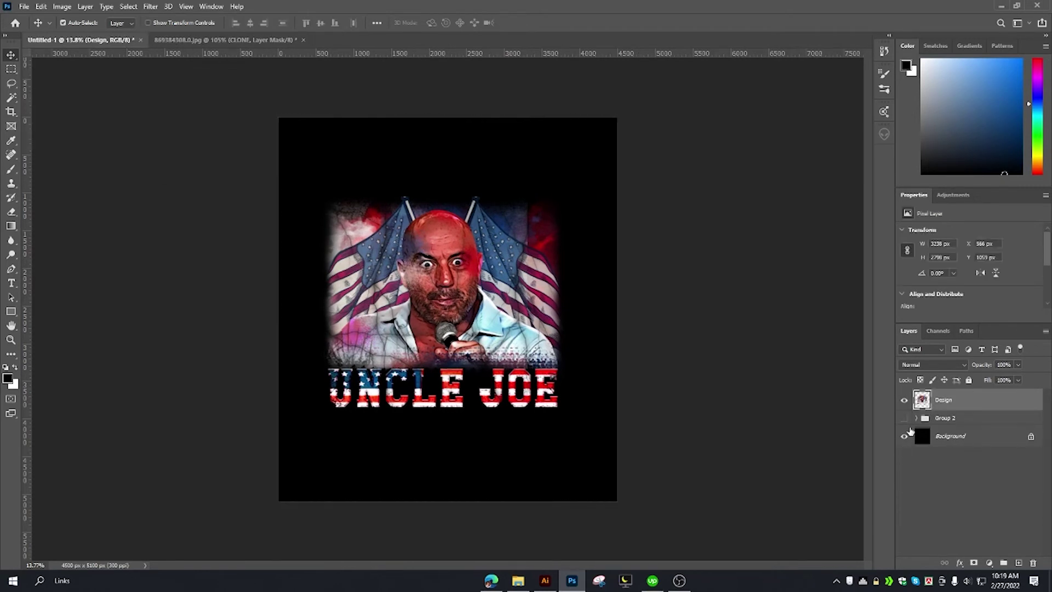
click(904, 399)
right_click(974, 400)
click(898, 253)
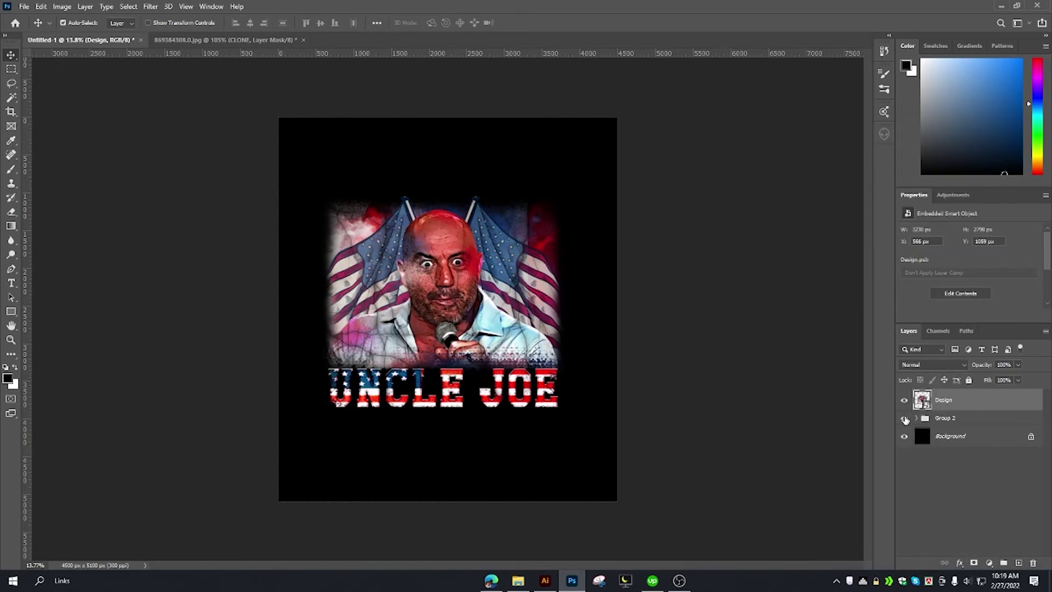
click(904, 418)
click(905, 436)
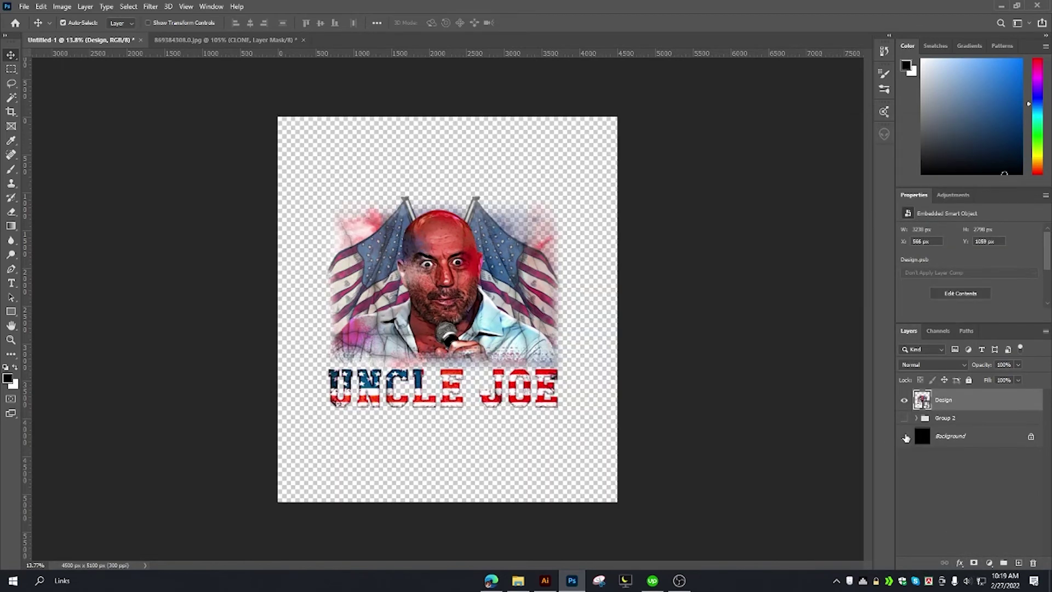
click(904, 436)
click(905, 436)
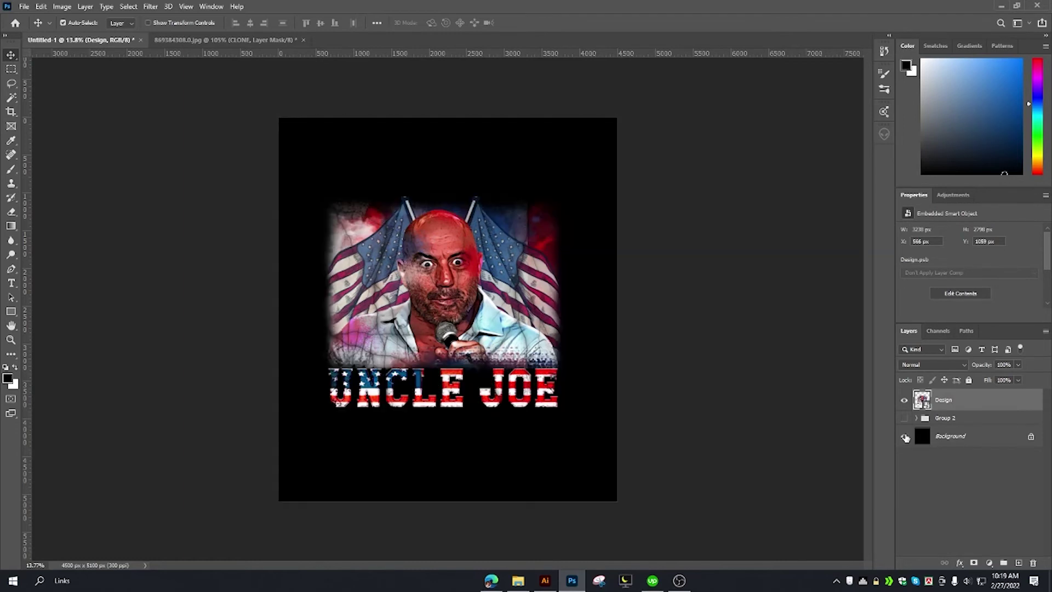
click(905, 436)
click(905, 436)
key(ctrl+comma)
Undo the Design group and reselect Layers 5, 6 and 7 after comparing visibility.
key(ctrl+z)
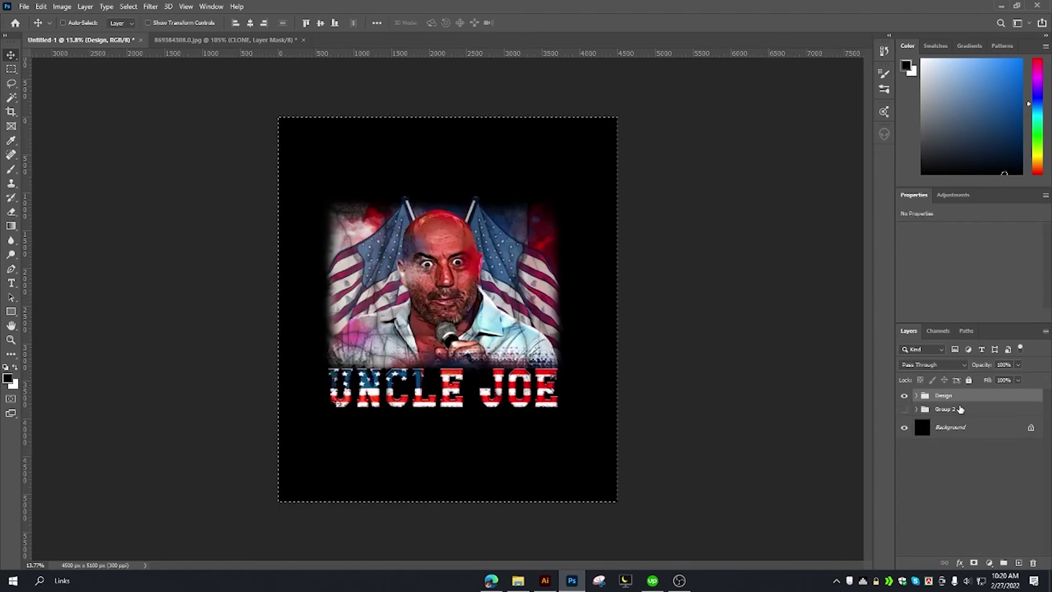
key(ctrl+z)
click(937, 447)
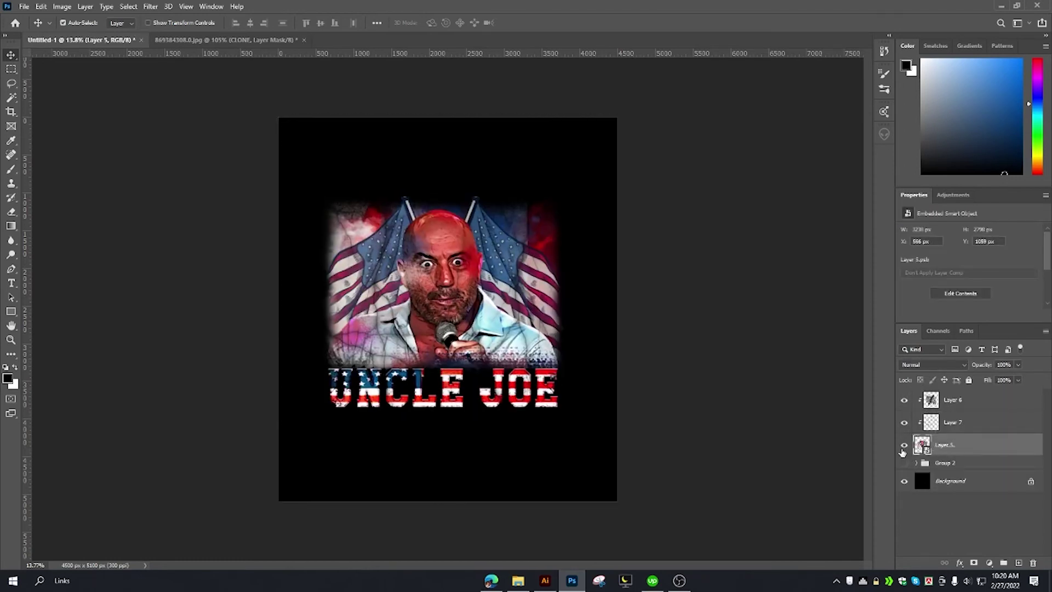
click(903, 445)
click(904, 463)
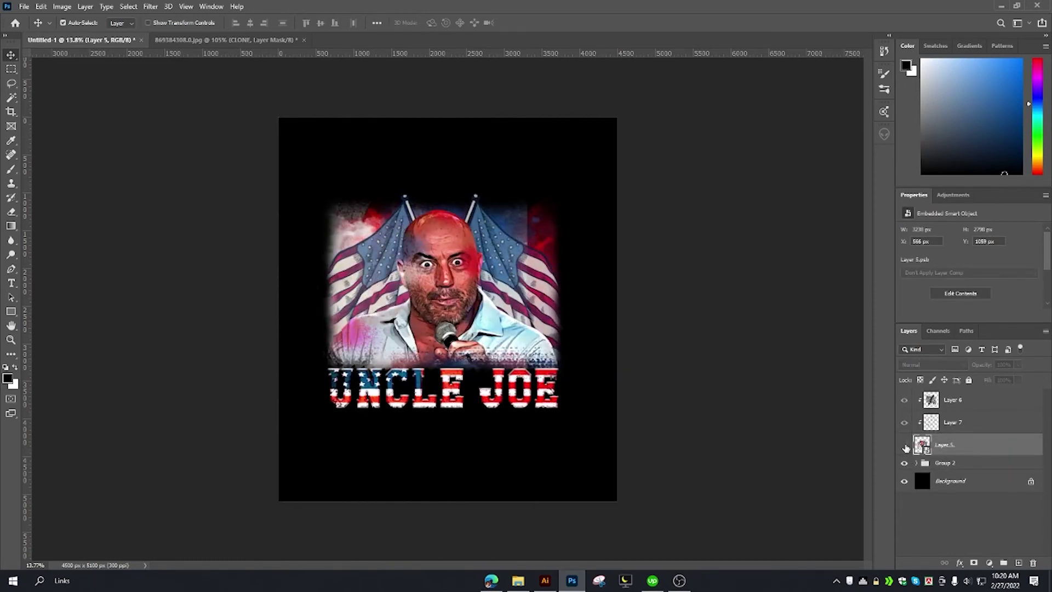
click(903, 446)
click(915, 465)
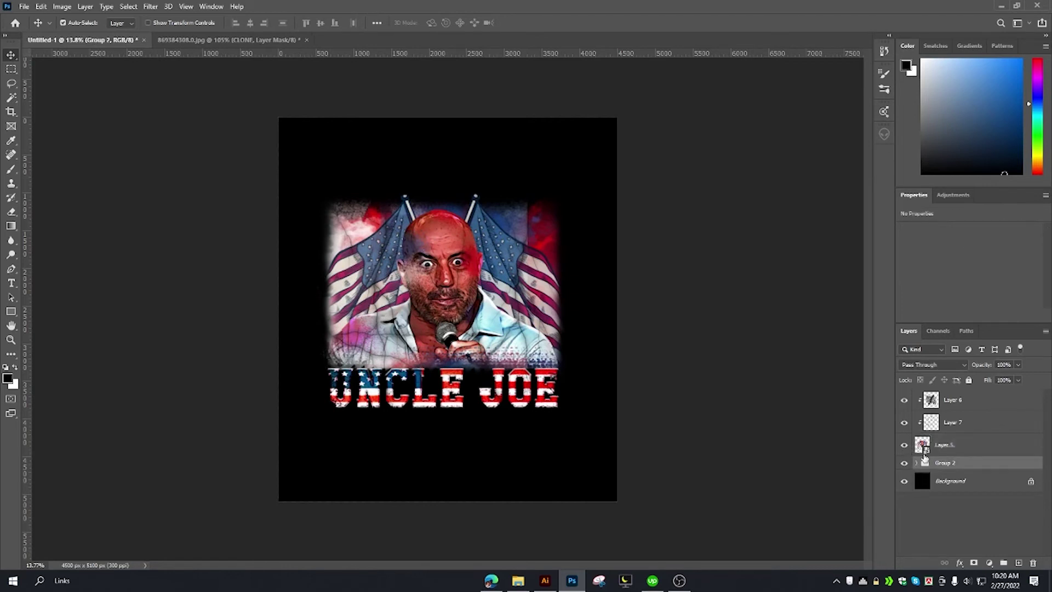
click(945, 446)
shift+click(960, 401)
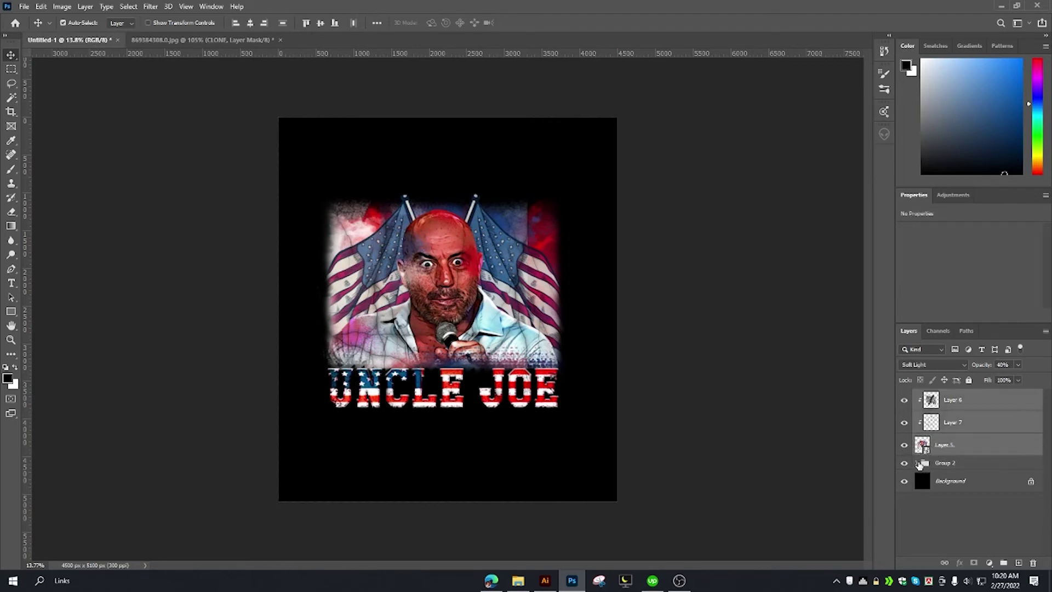
Merge a copy of Group 2's flag layers into Layer 2 copy above the hidden Group 2.
click(919, 464)
click(976, 477)
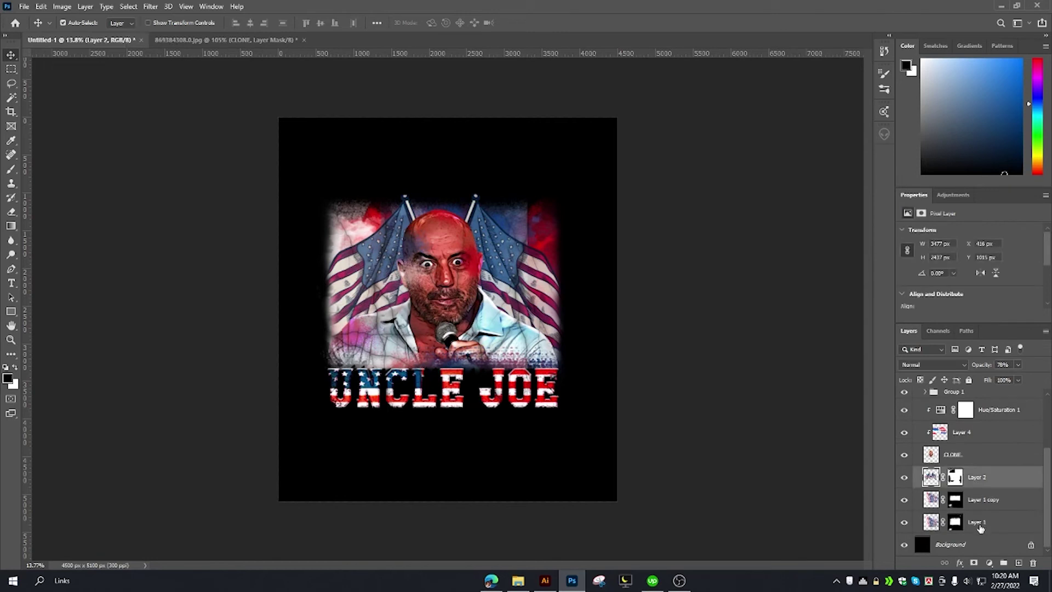
shift+click(978, 524)
key(ctrl+j)
key(ctrl+e)
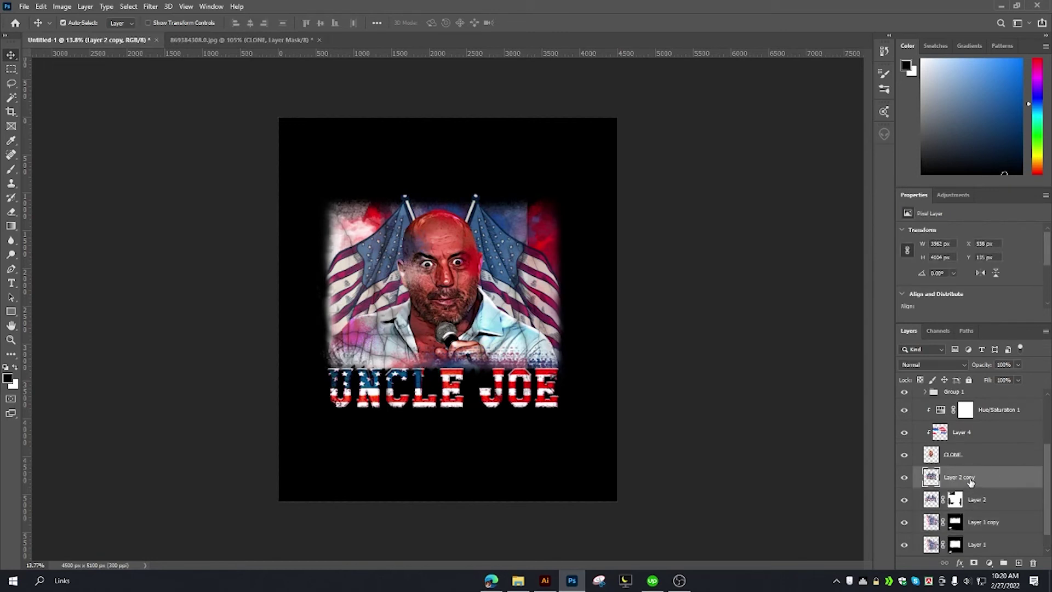
mouse_move(971, 485)
mouse_down()
mouse_move(987, 452)
mouse_move(980, 464)
mouse_up()
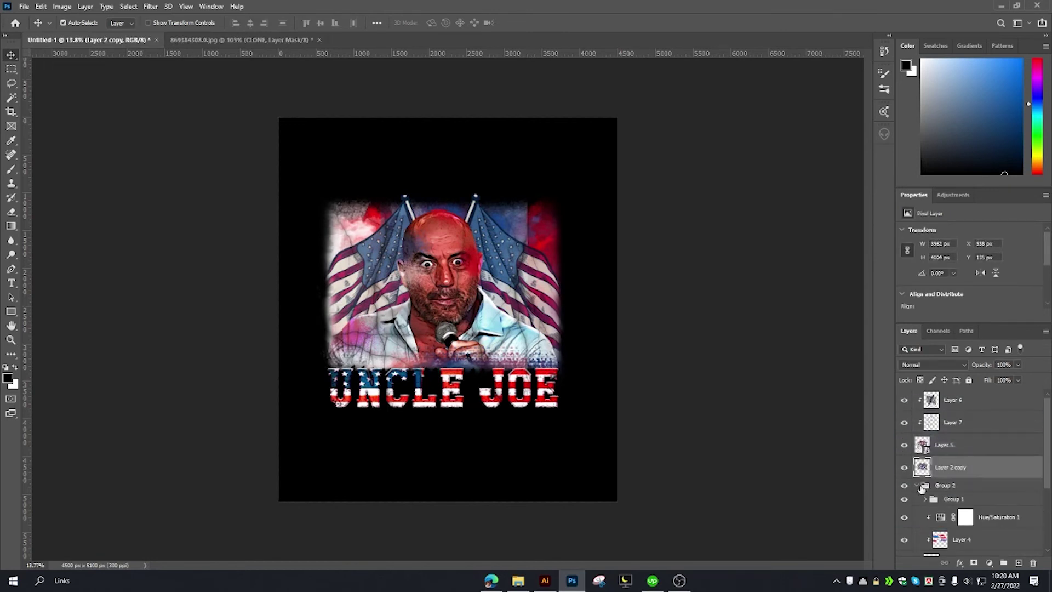
click(916, 484)
click(904, 485)
Stretch Layer 2 copy taller from its bottom edge and add a layer mask.
key(ctrl+t)
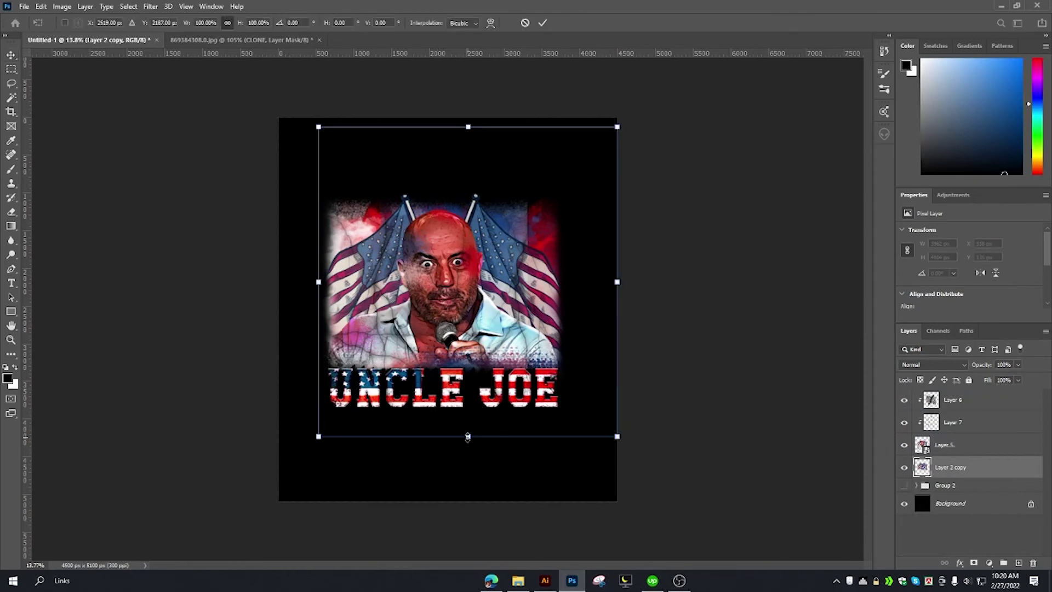
drag(467, 436, 467, 499)
click(542, 23)
scroll(410, 357, up, 3)
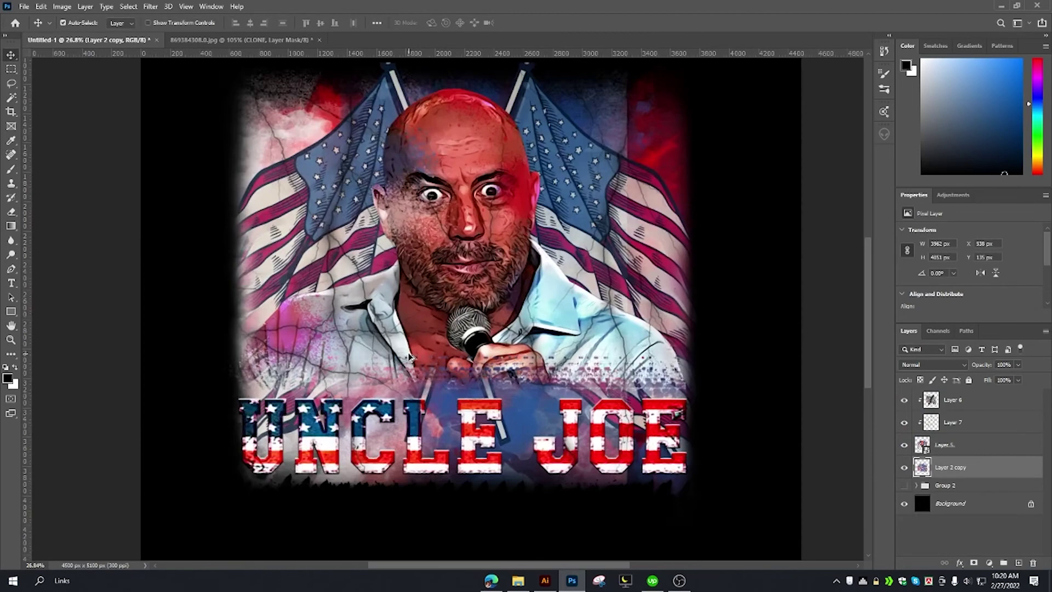
scroll(410, 356, down, 2)
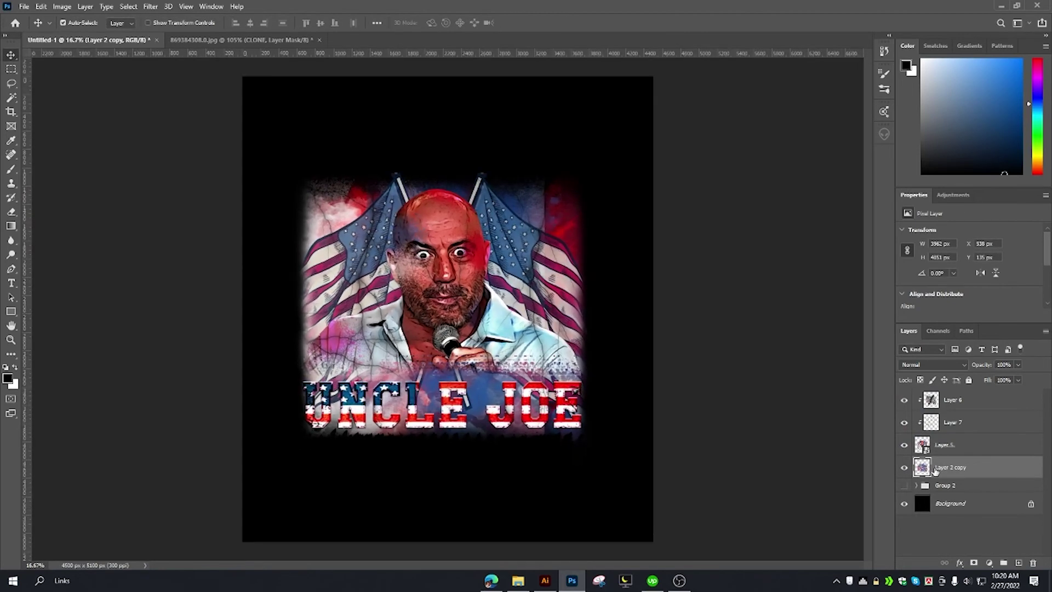
key(b)
click(973, 562)
Select a soft round brush in black at size 500 for the mask.
click(79, 23)
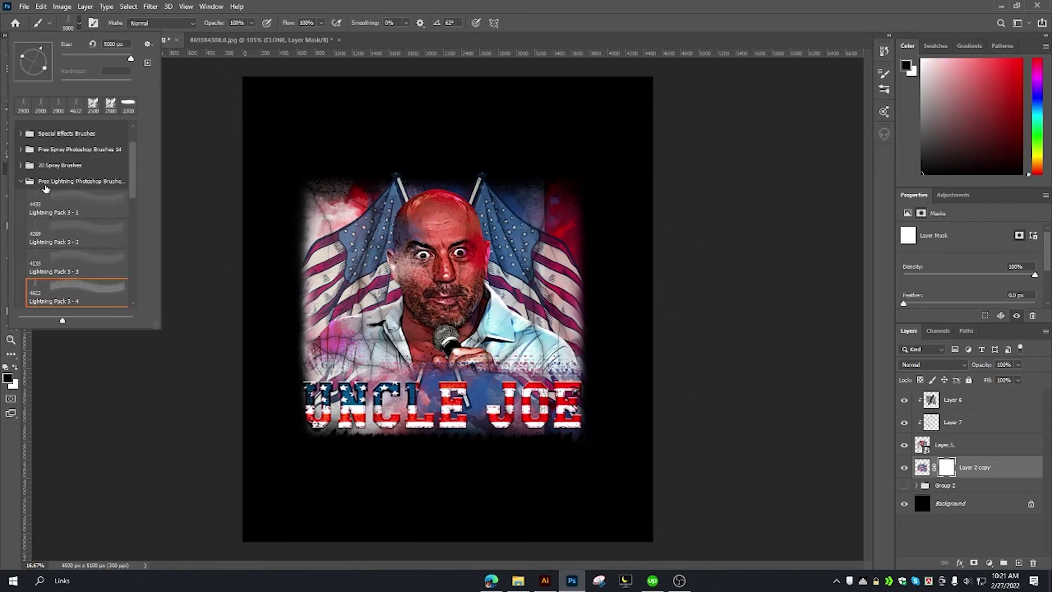
click(22, 181)
click(22, 133)
click(46, 149)
click(400, 169)
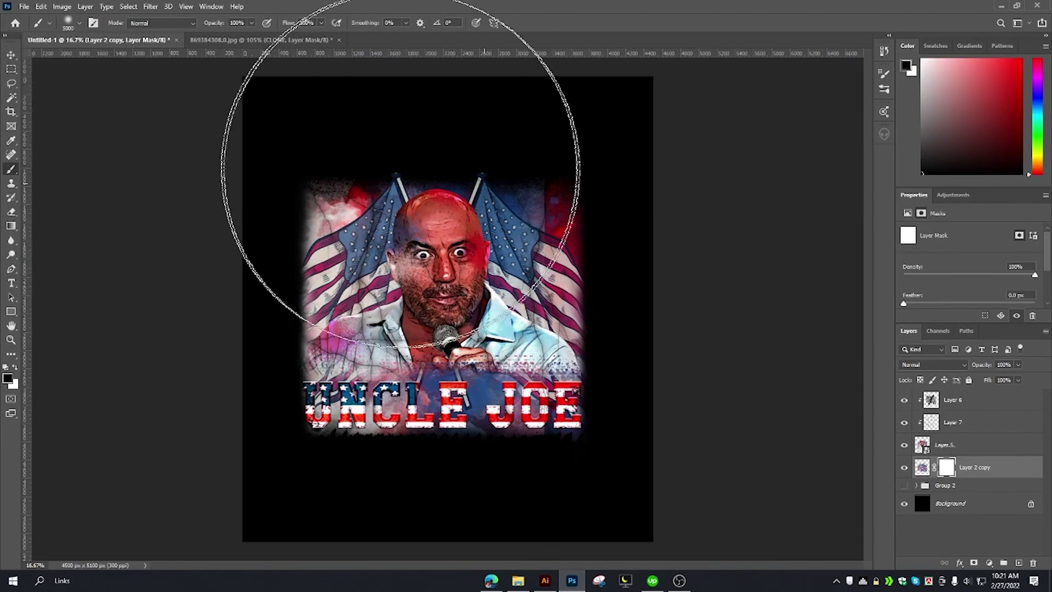
drag(400, 169, 411, 384)
key([)
key([)
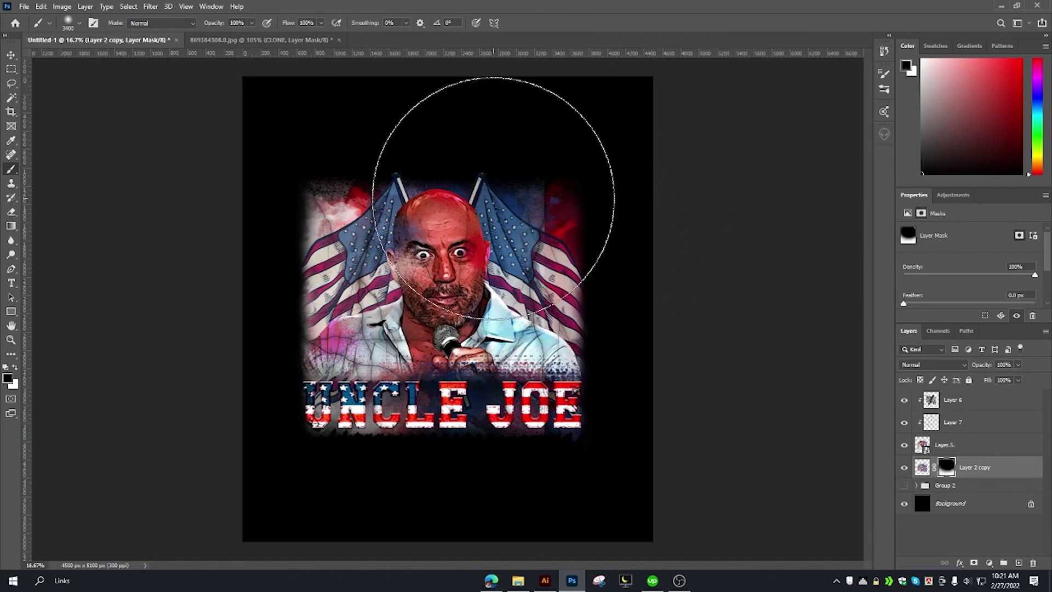
key(bracketleft)
key(bracketleft)
key(bracketleft)
key(bracketleft)
key(bracketleft)
key(bracketleft)
key(bracketleft)
key(bracketleft)
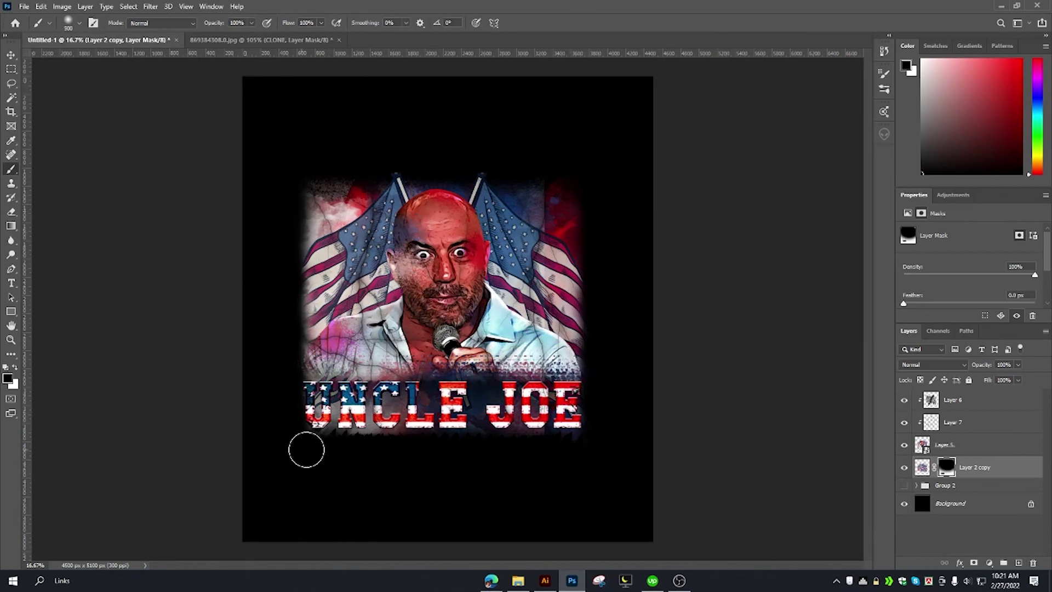
Paint out the faded strip under the UNCLE JOE lettering, then enlarge the brush to 900.
mouse_move(306, 450)
mouse_down()
mouse_move(310, 430)
mouse_move(480, 455)
mouse_up()
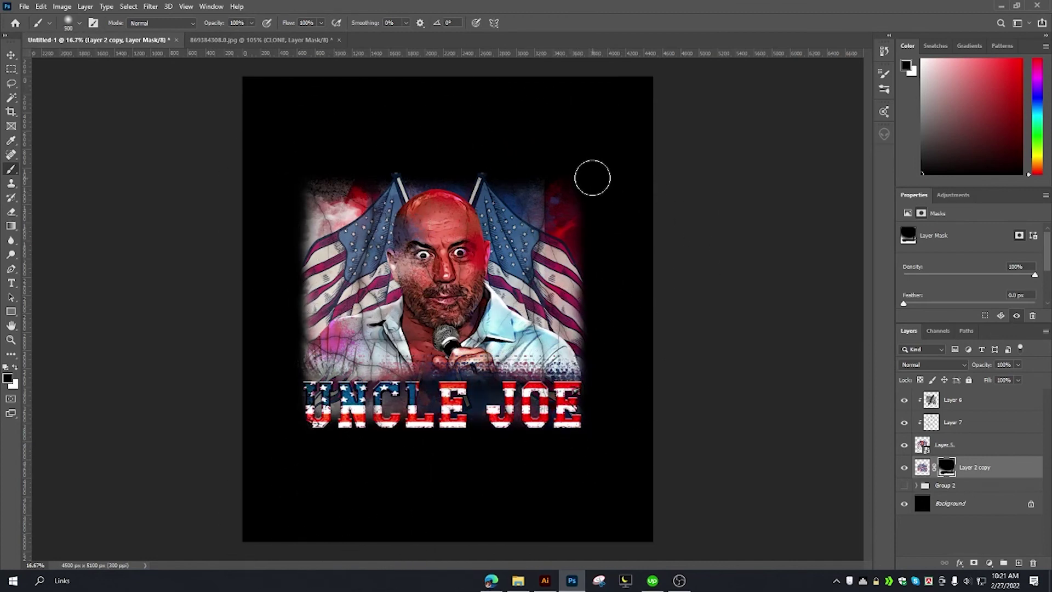
click(905, 505)
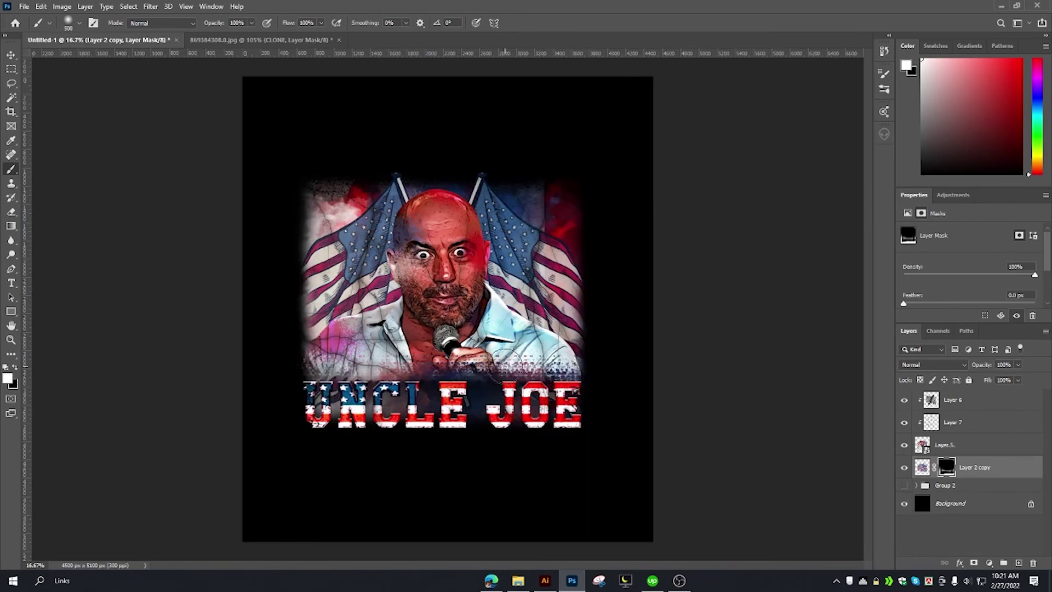
key(bracketright)
key(bracketright)
key(bracketright)
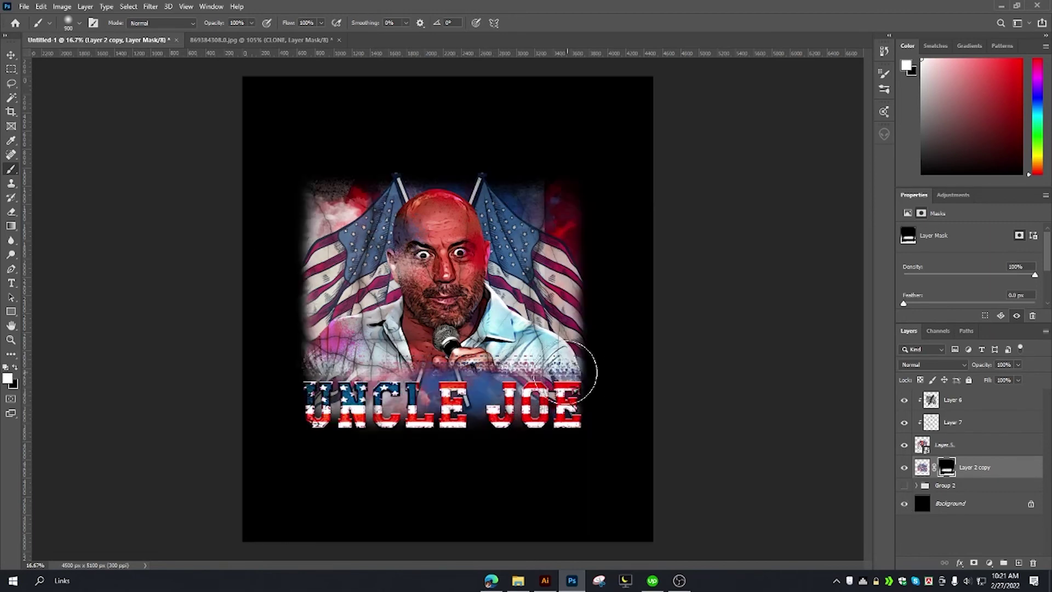
alt+scroll(506, 419, down, 1)
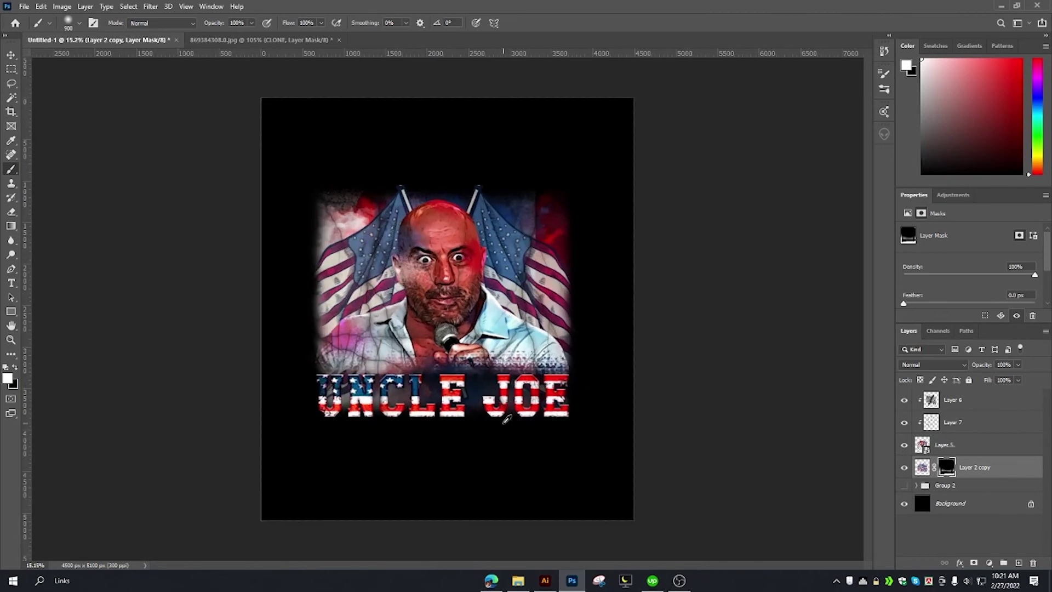
click(11, 55)
key(ctrl+minus)
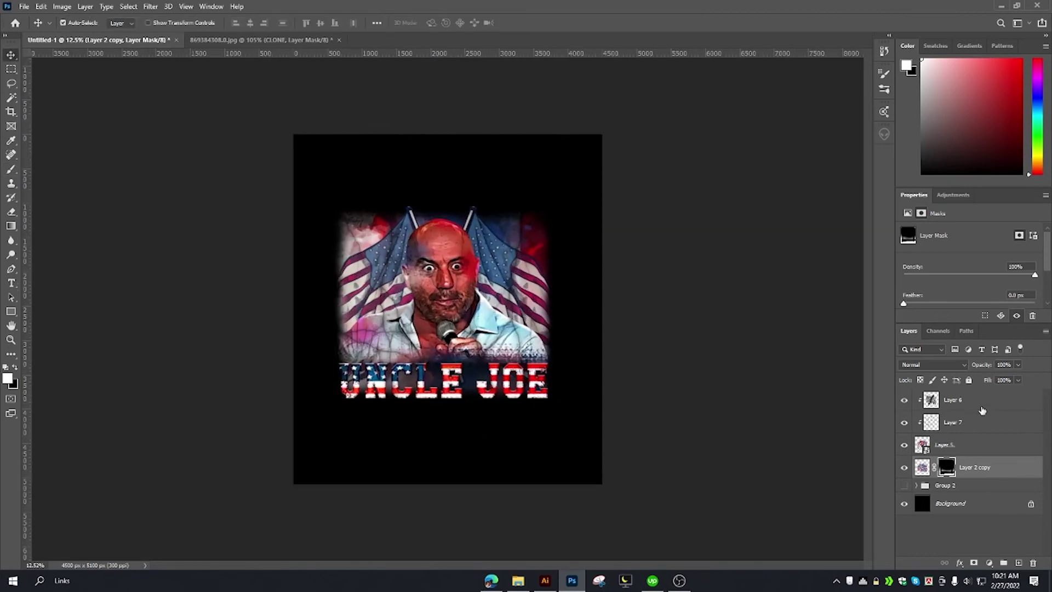
Group Layers 5, 6, 7 and Layer 2 copy into Group 3.
shift+click(982, 410)
key(ctrl+g)
click(903, 395)
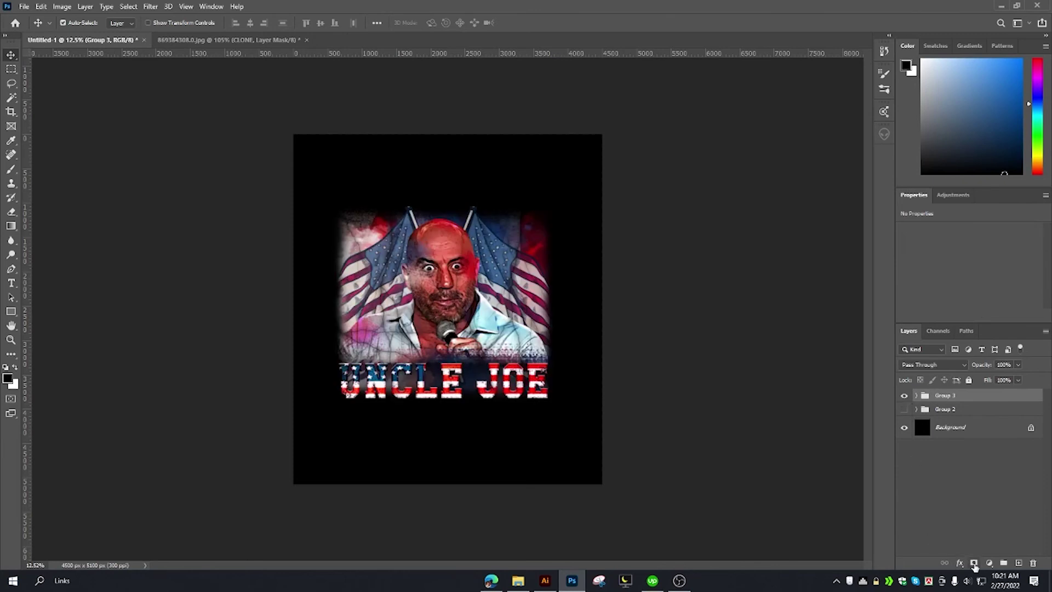
click(905, 428)
Scale Group 3 to about 125%, move it higher, and hide the black background.
key(ctrl+t)
drag(603, 307, 645, 308)
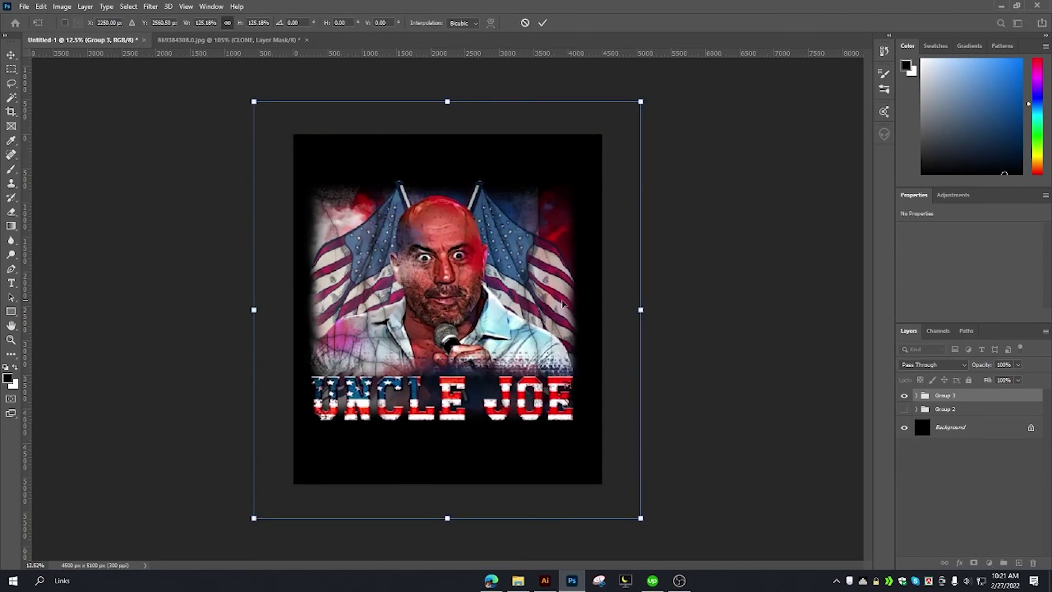
drag(533, 297, 541, 271)
key(Return)
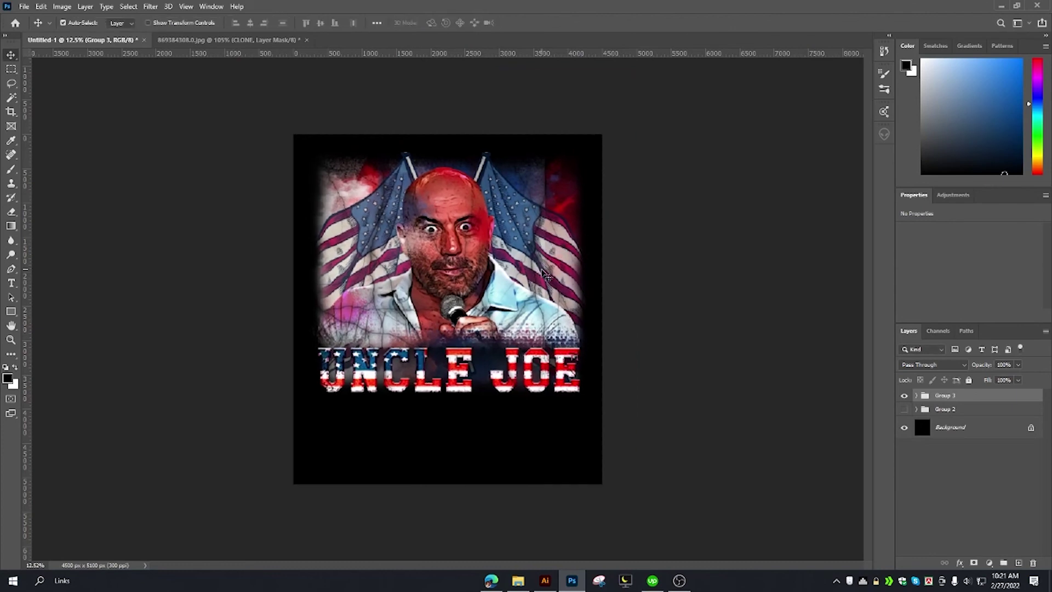
click(904, 427)
Save the design as Uncle Joe.psd, accepting the compatibility prompt.
key(ctrl+s)
text(Uncle Joe)
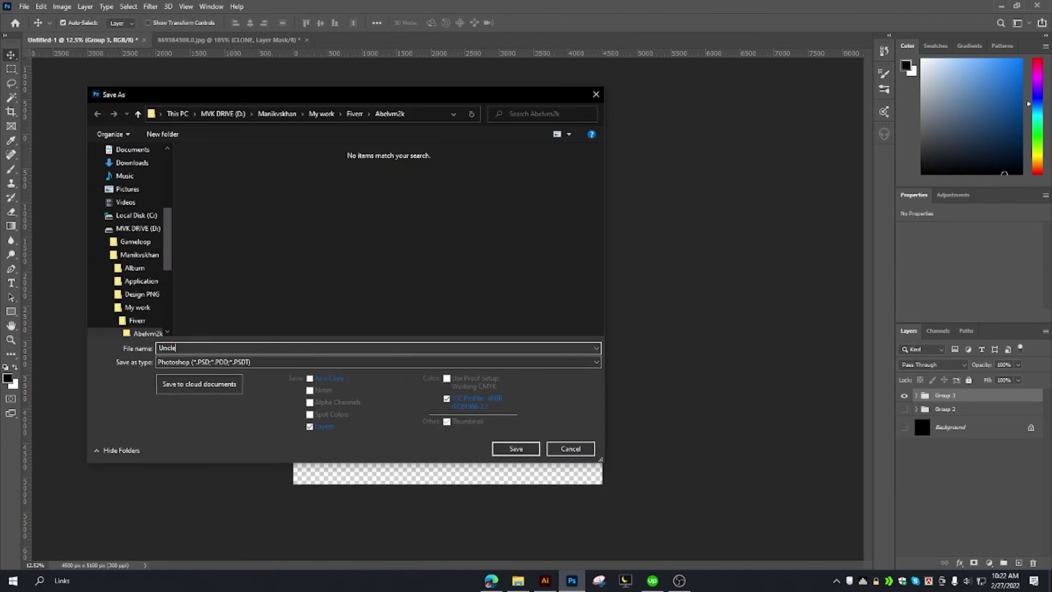
click(516, 448)
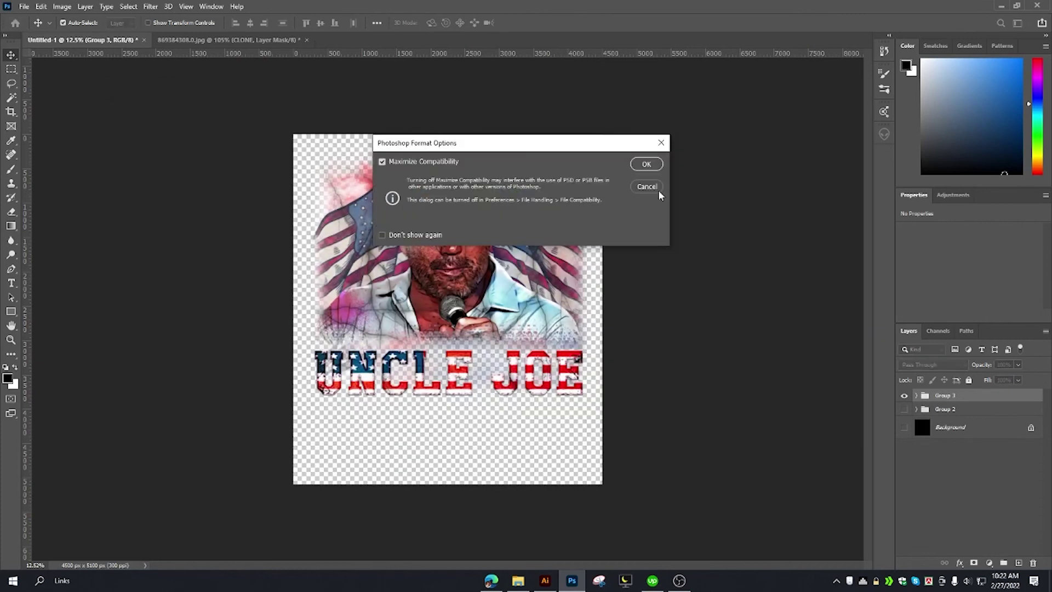
key(Return)
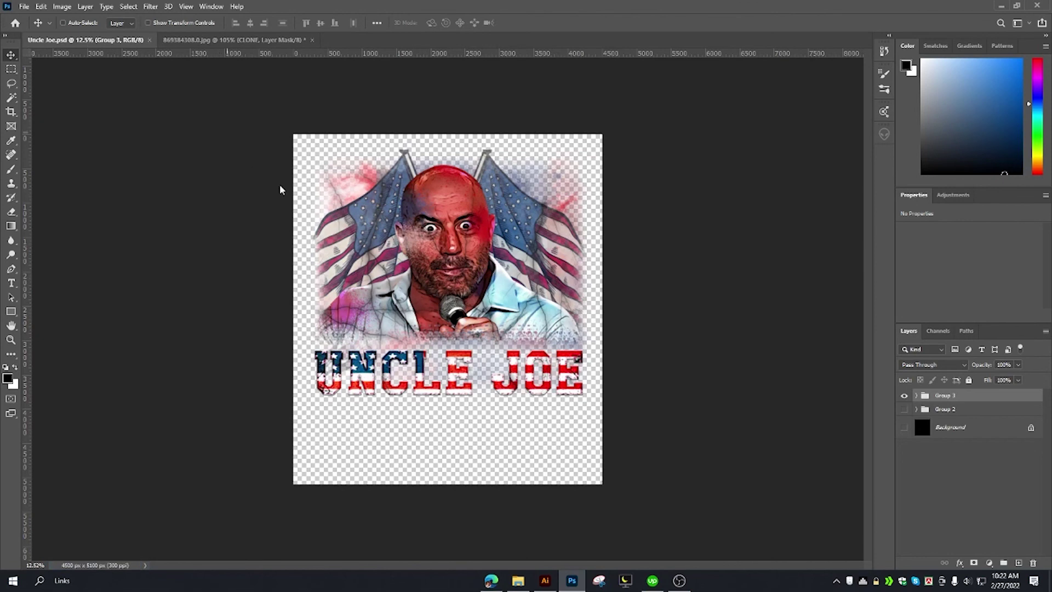
Save another copy as Uncle Joe PNG with default PNG options.
key(ctrl+shift+s)
click(378, 362)
click(315, 398)
click(516, 449)
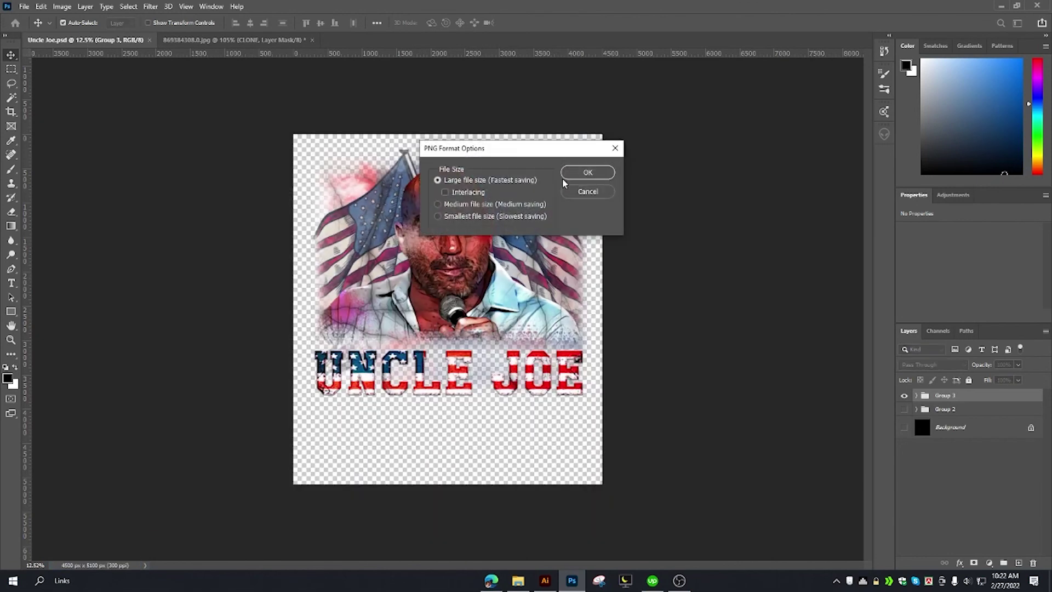
click(585, 173)
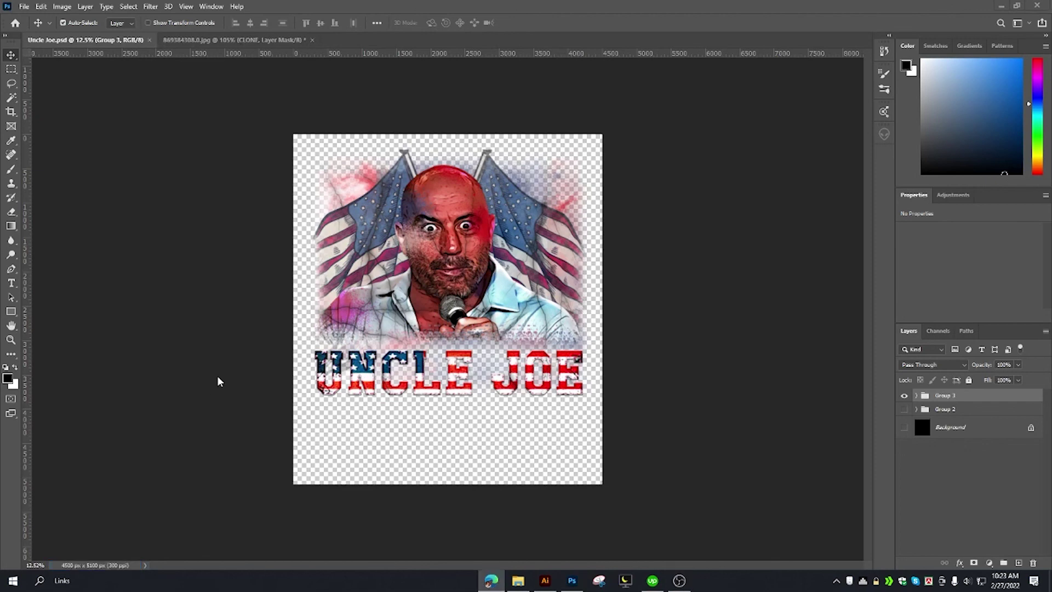
click(16, 24)
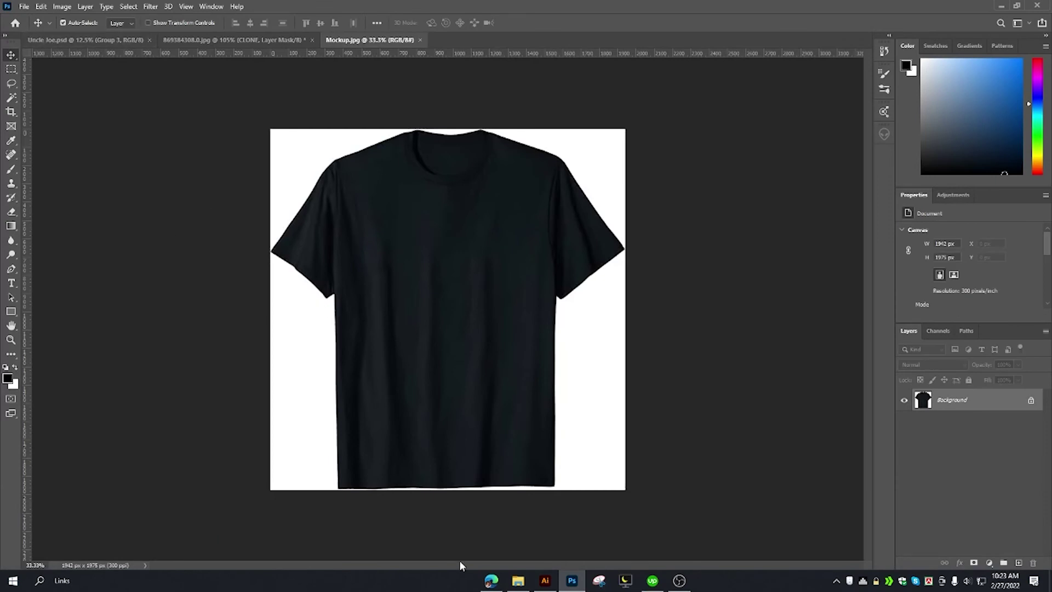
Open Mockup.jpg and place Uncle Joe.png scaled down on the black T-shirt's chest.
click(518, 580)
drag(331, 235, 493, 274)
drag(613, 307, 510, 298)
key(Return)
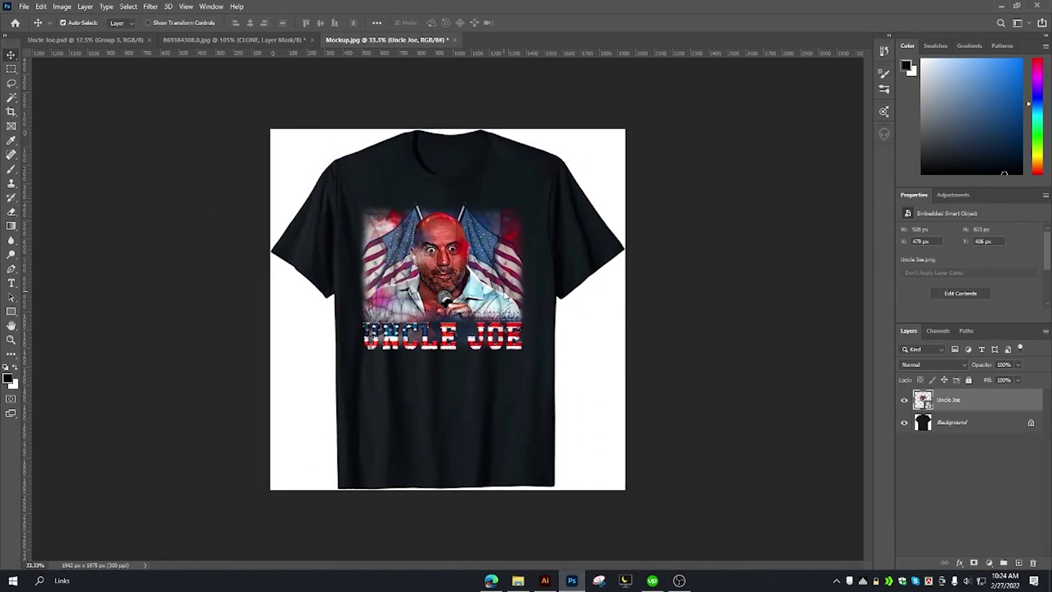
scroll(507, 296, down, 1)
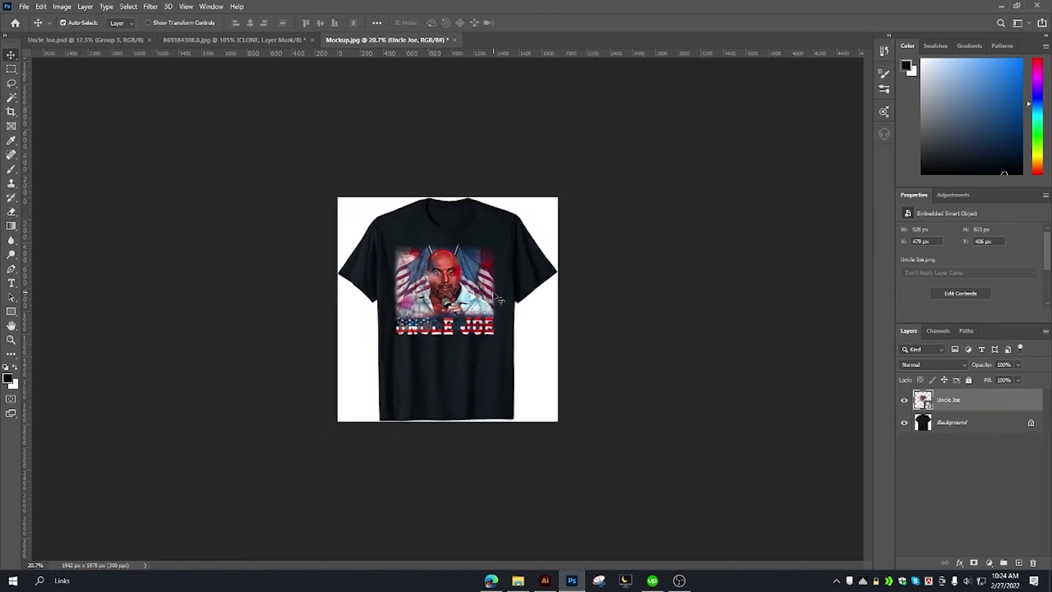
scroll(501, 293, up, 1)
scroll(496, 290, up, 2)
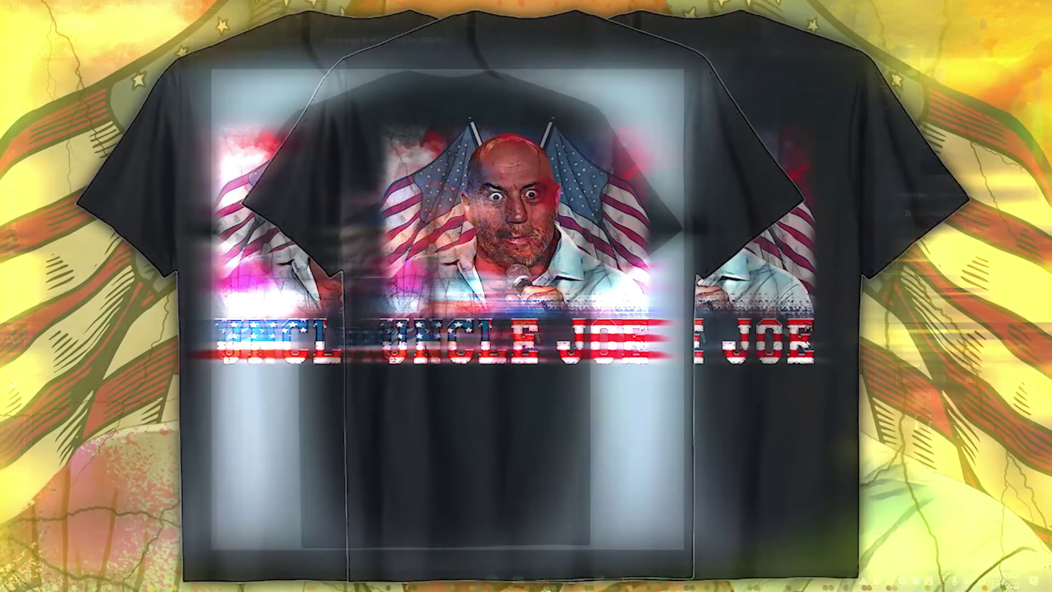